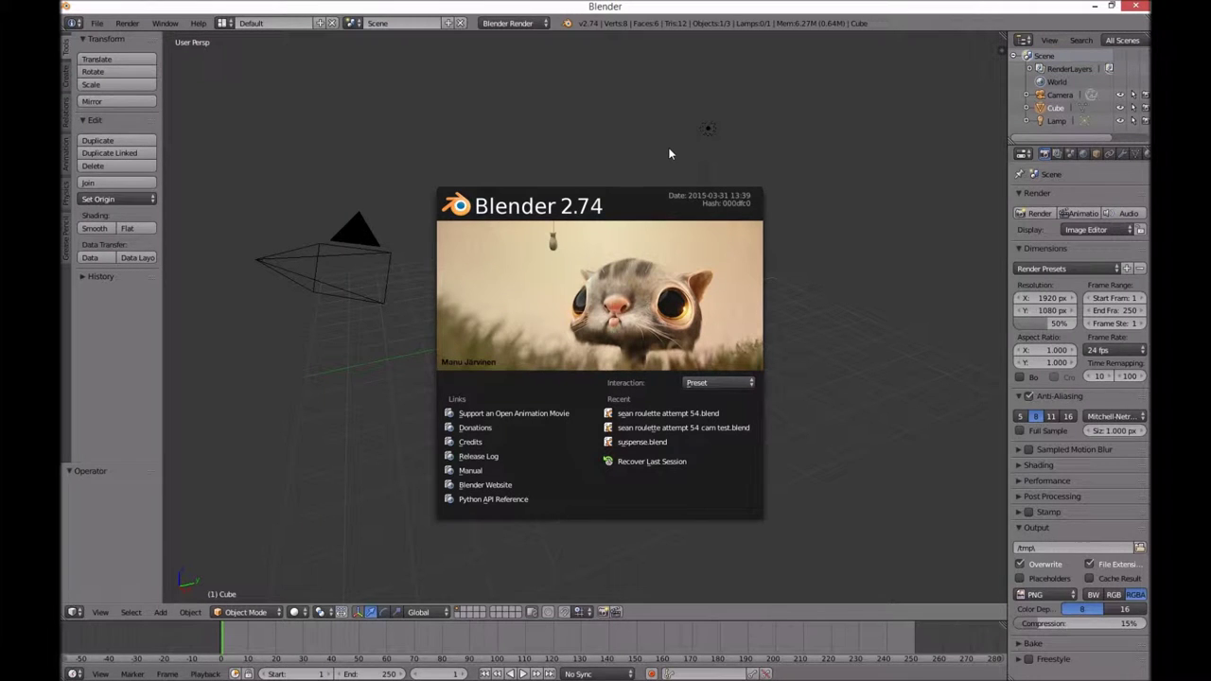
Dismiss the splash screen and delete the default cube from the scene.
click(670, 152)
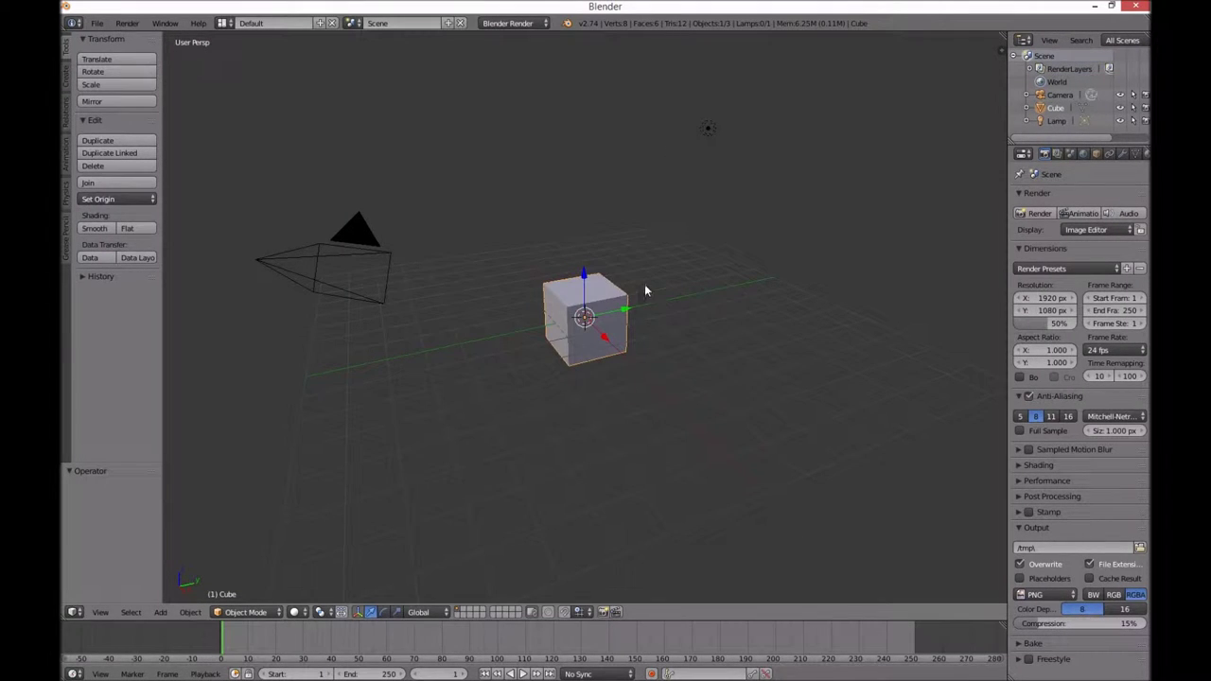
key(x)
click(615, 324)
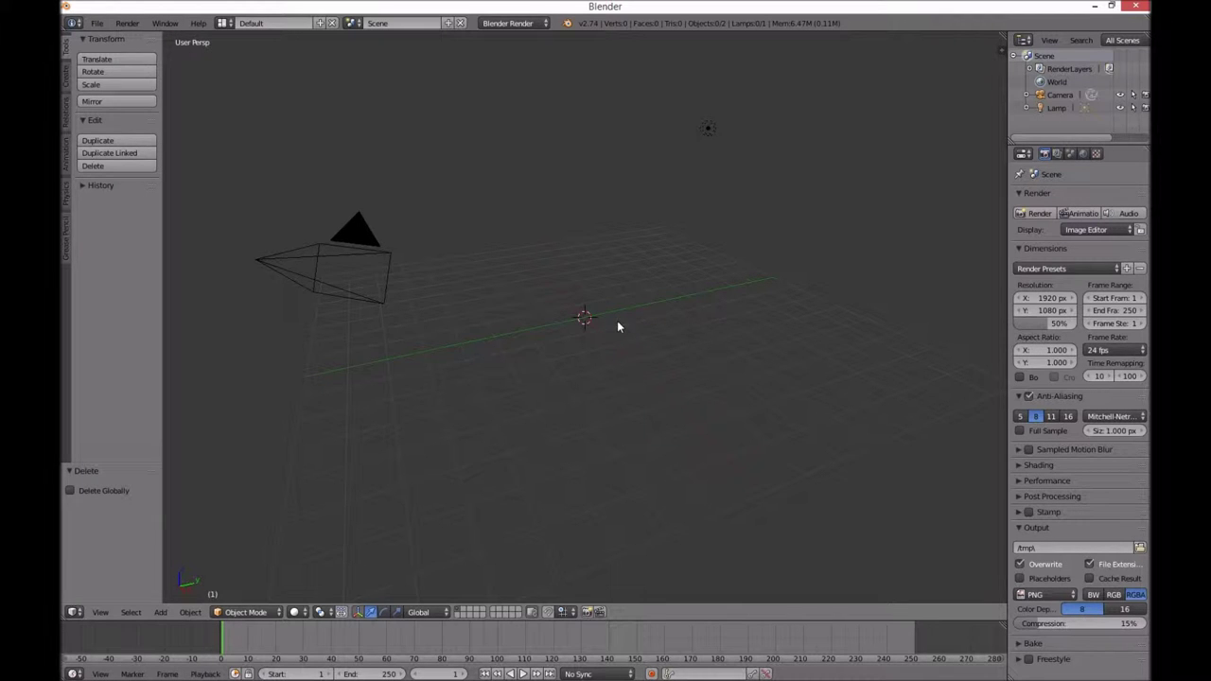
Add a cone mesh at the scene's centre and scale it up uniformly by about 6.26.
key(shift+a)
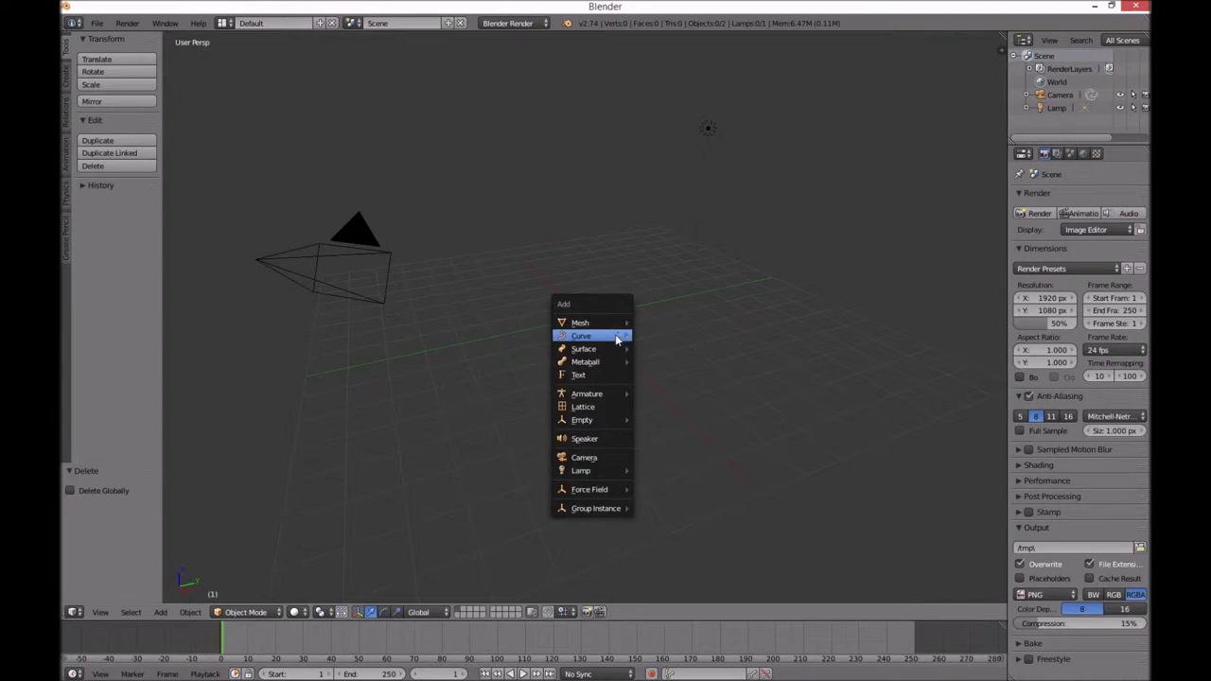
mouse_move(617, 365)
mouse_move(617, 325)
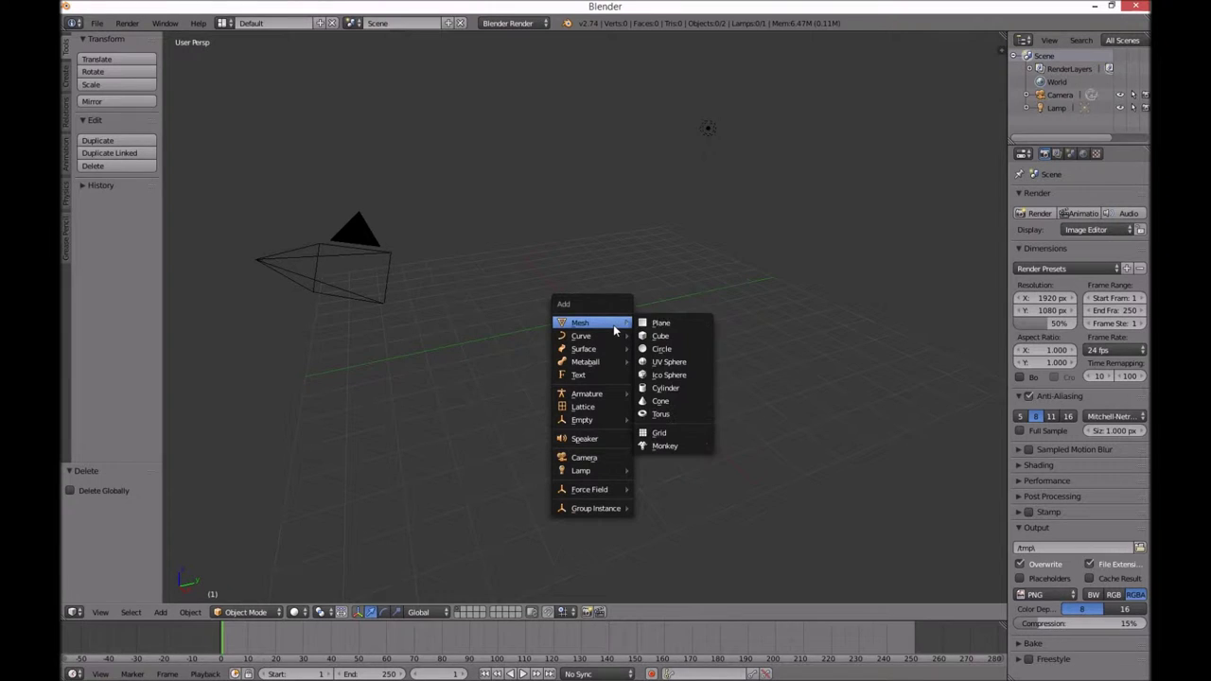
click(661, 403)
key(s)
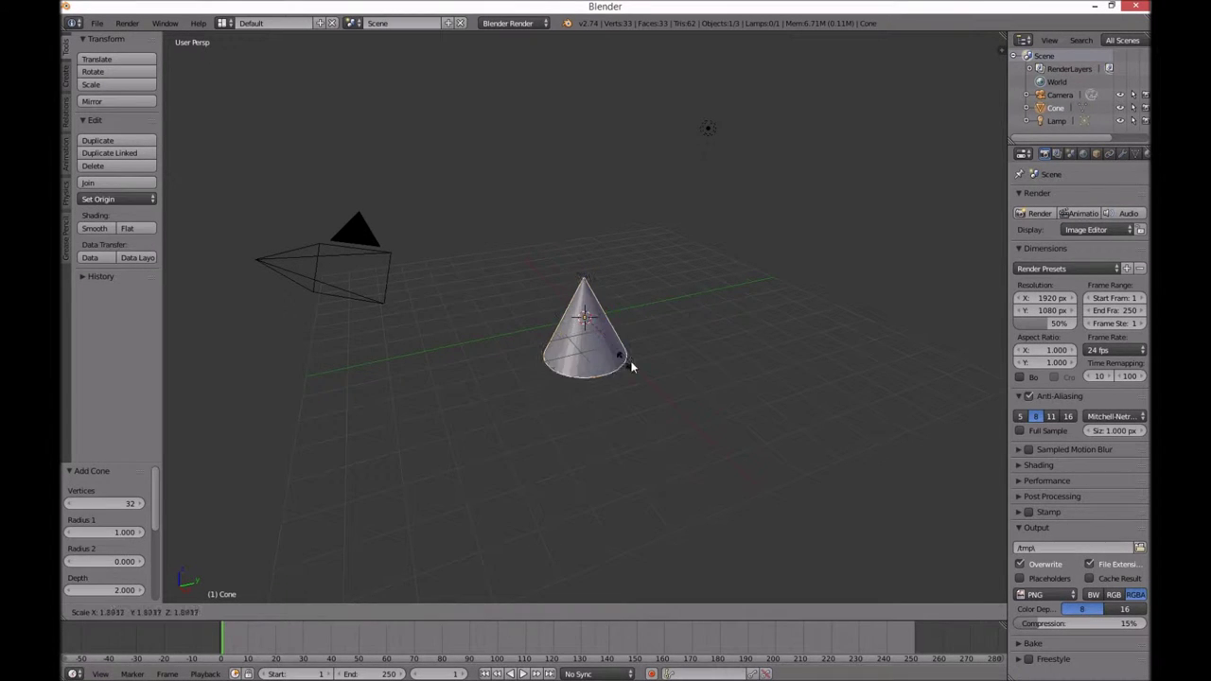
click(795, 407)
Flatten the cone into a shallow disc by scaling it along Z by about 0.068.
key(s)
key(z)
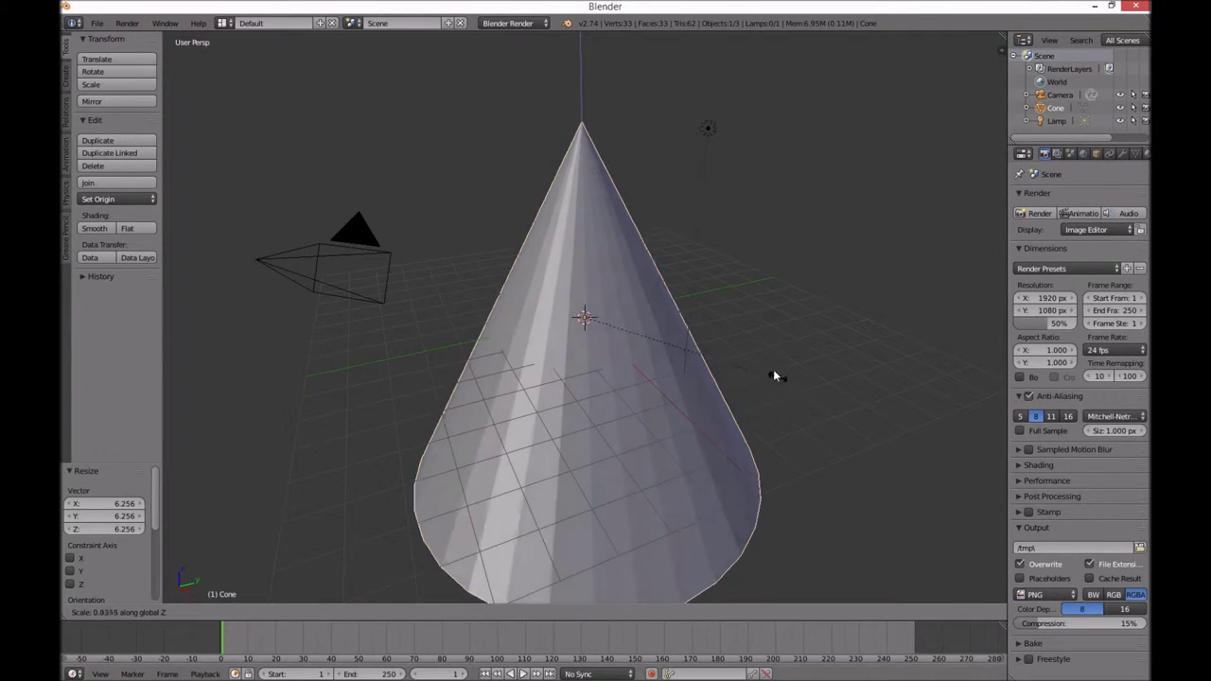
click(596, 328)
middle_drag(600, 330, 797, 437)
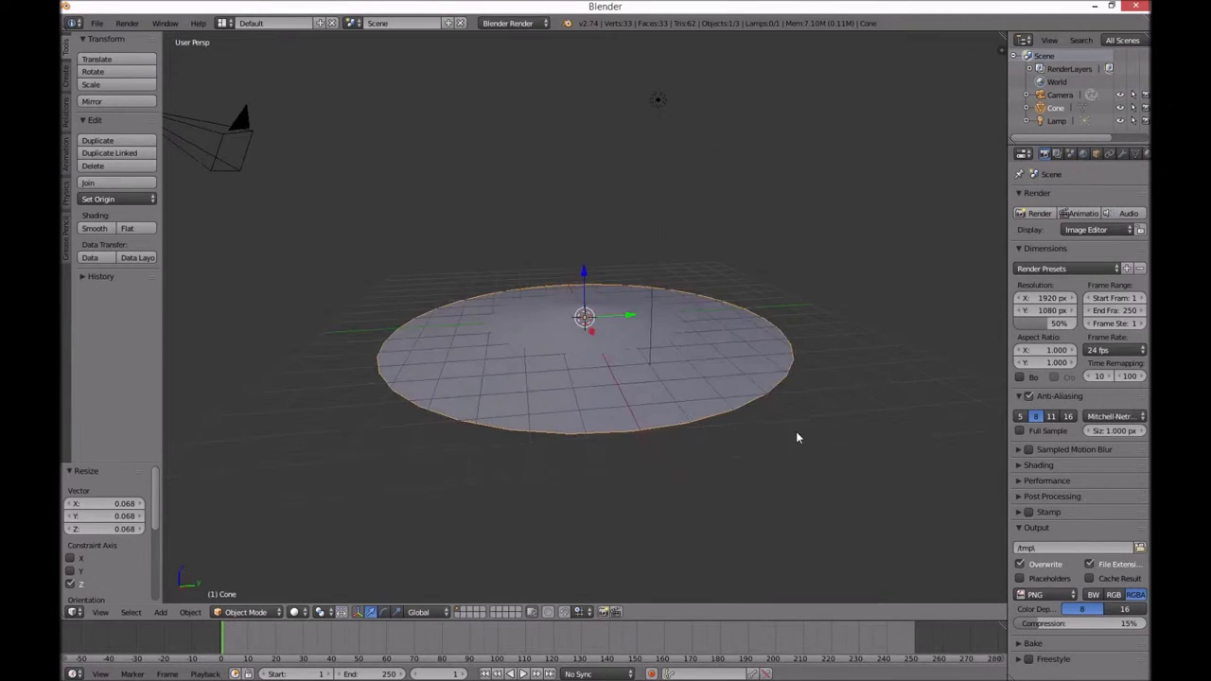
Turn the flattened cone upside down by scaling it along Z by about -1.388.
key(s)
key(z)
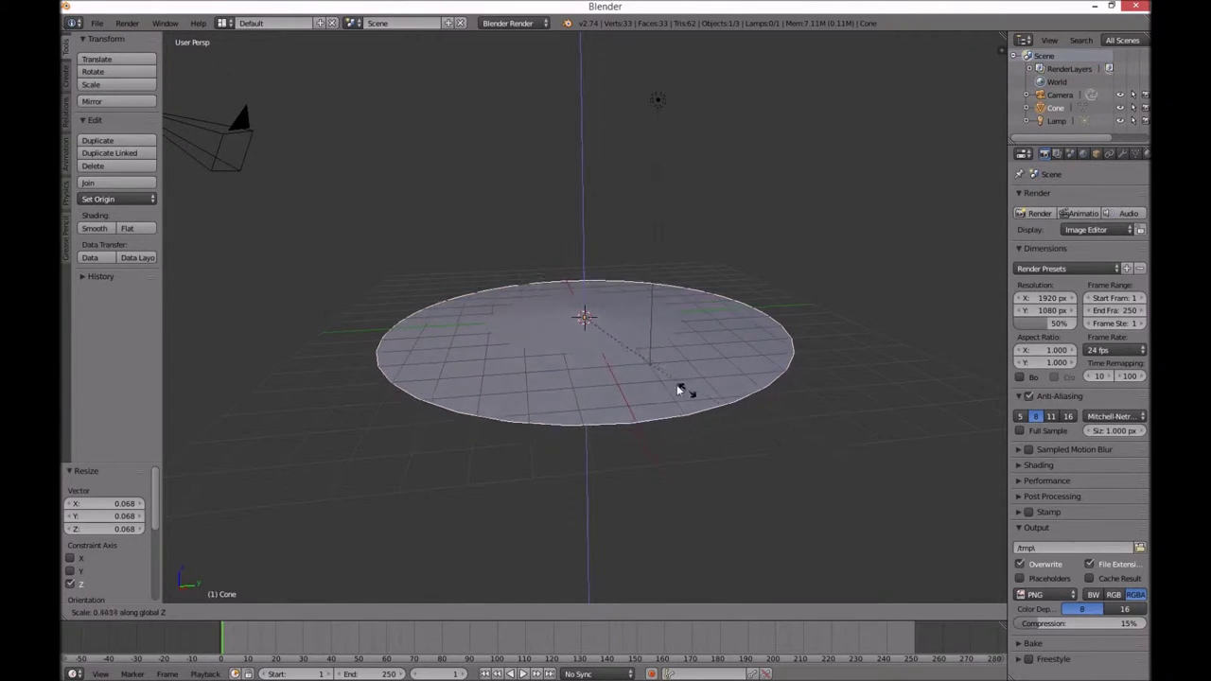
click(454, 187)
middle_drag(460, 191, 642, 389)
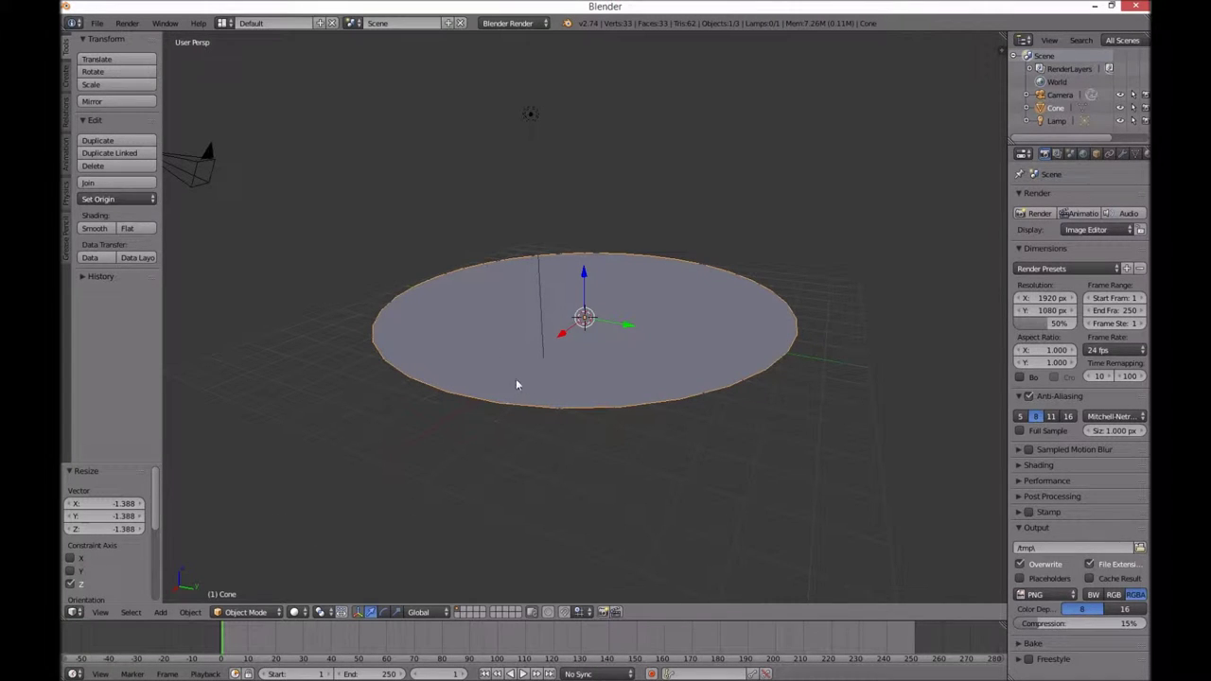
Delete the cone's flat circular base face in Edit Mode and return to Object Mode.
click(246, 613)
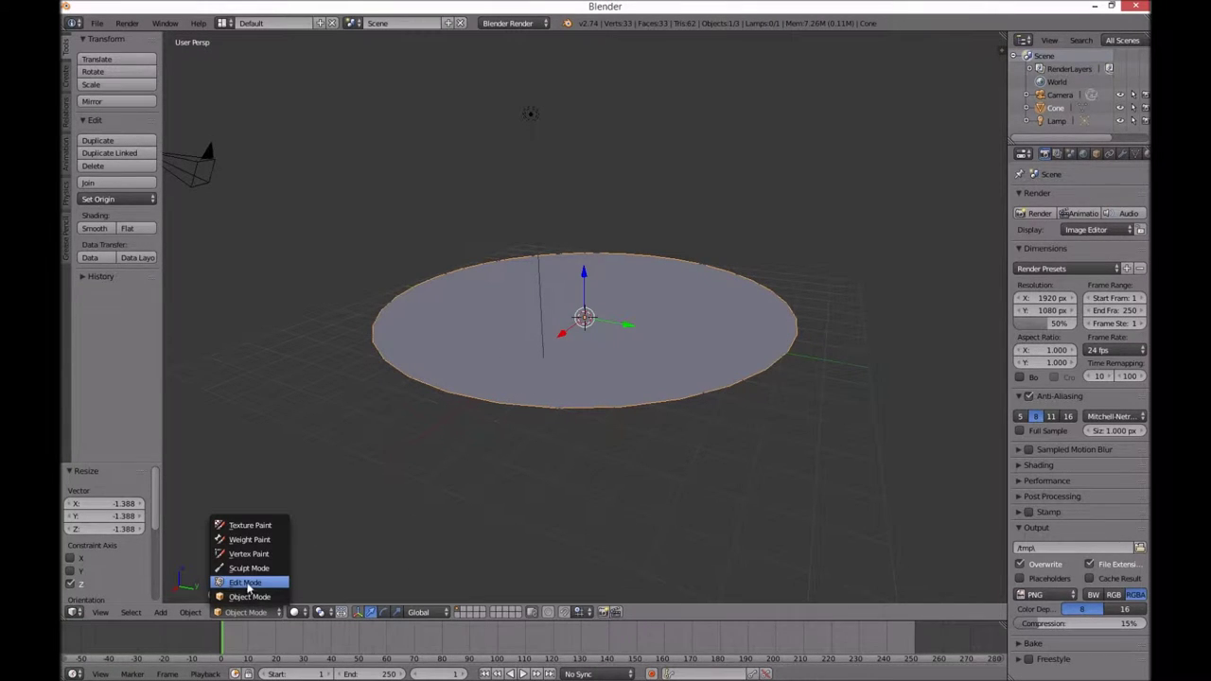
click(246, 583)
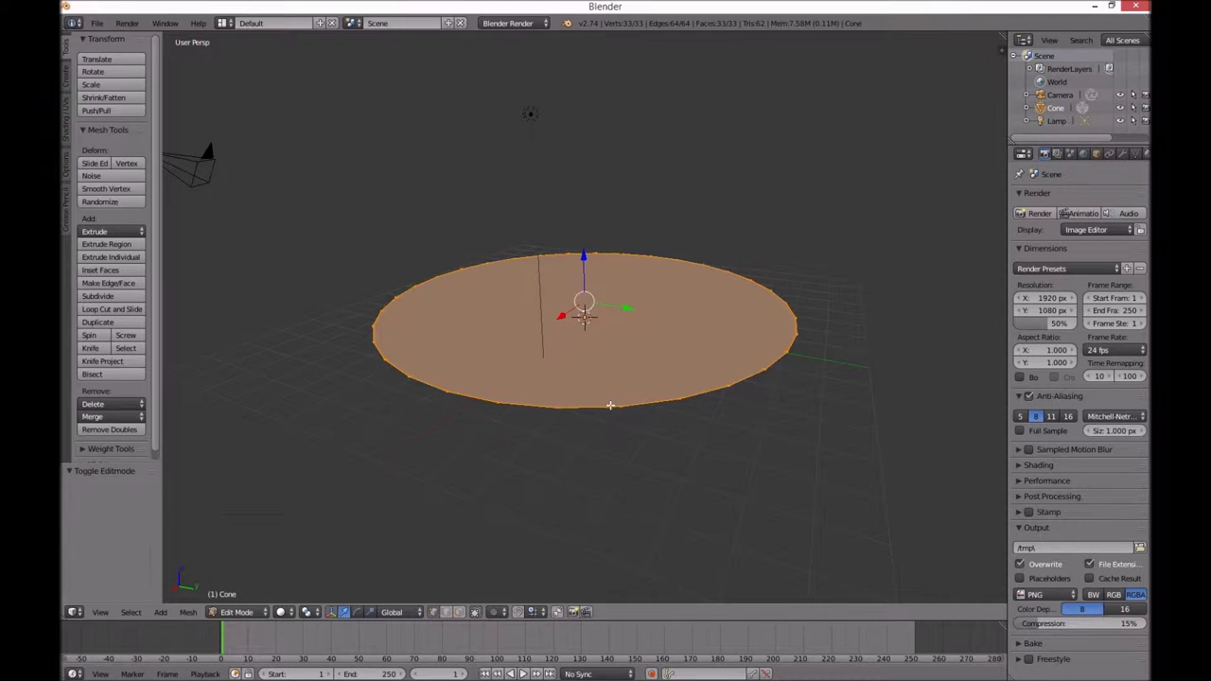
click(460, 615)
key(a)
right_click(616, 329)
key(x)
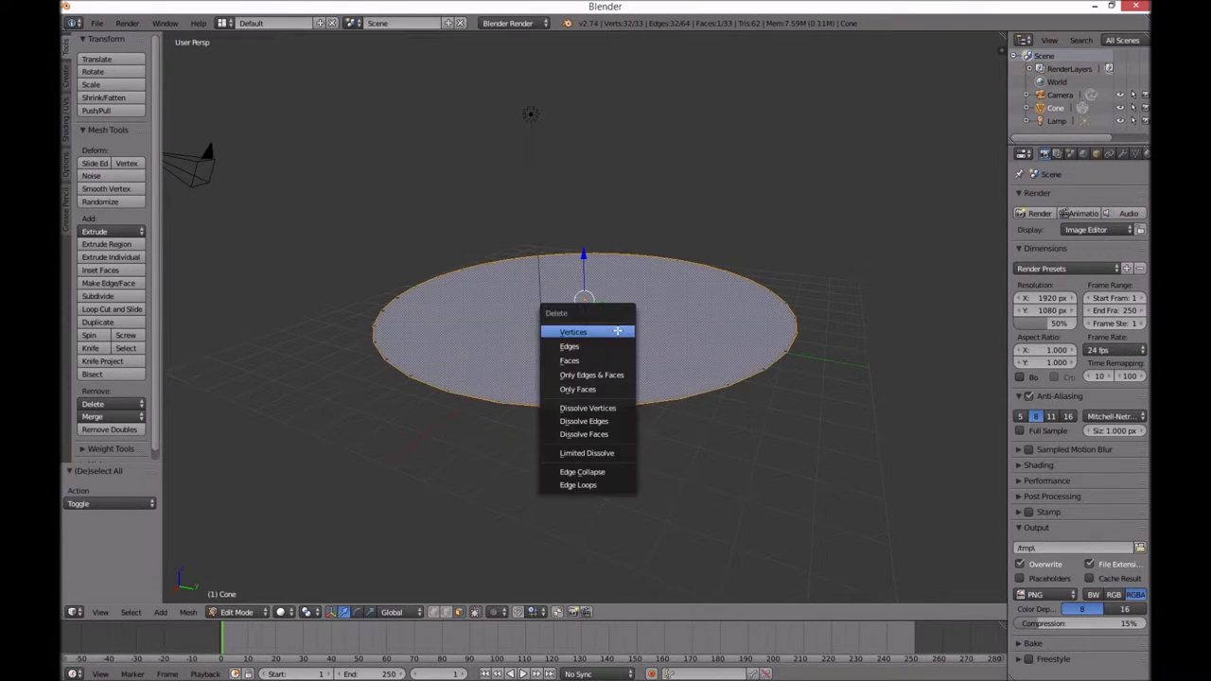
click(583, 362)
middle_drag(603, 371, 625, 410)
scroll(591, 383, up, 4)
scroll(590, 383, down, 5)
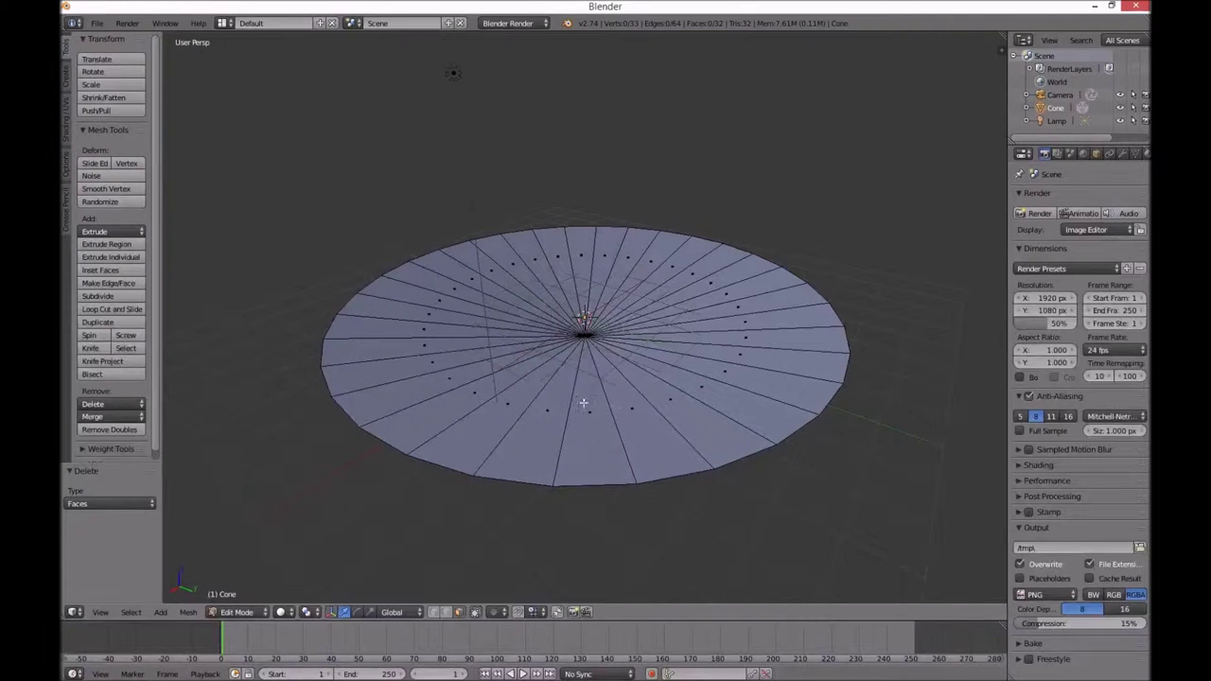
click(236, 612)
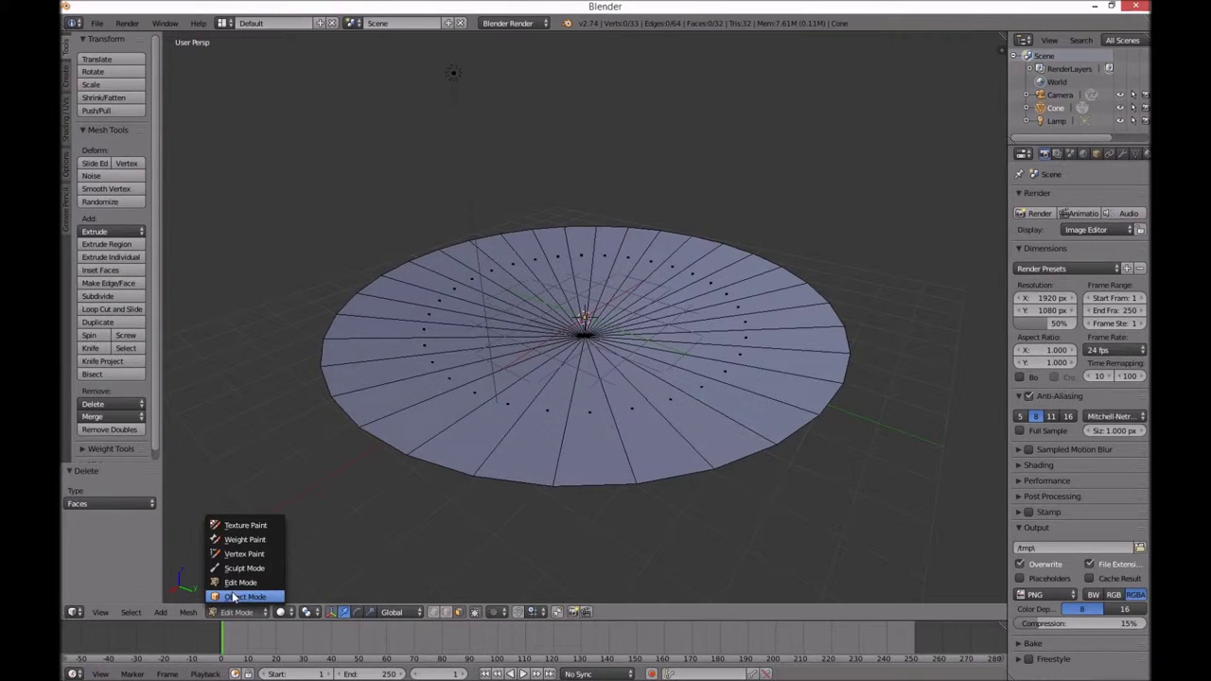
click(234, 598)
Change the render engine to Blender Game and test-run the scene after a look at it in Rendered shading.
click(295, 612)
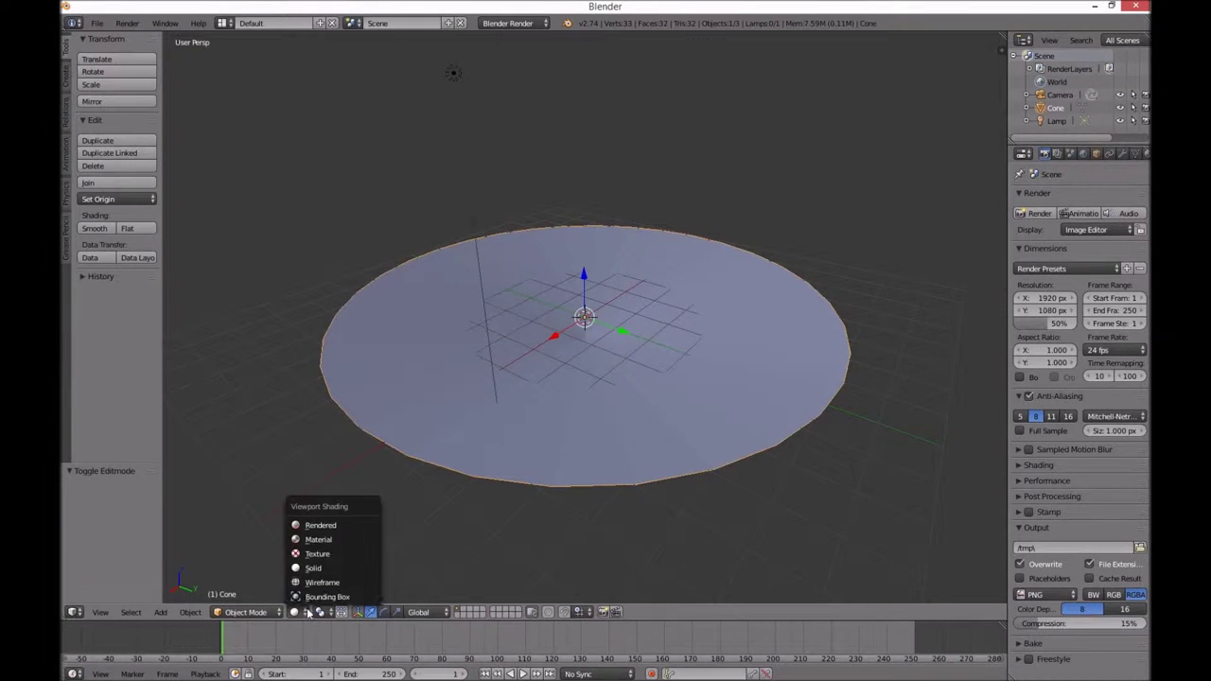
click(317, 527)
click(514, 23)
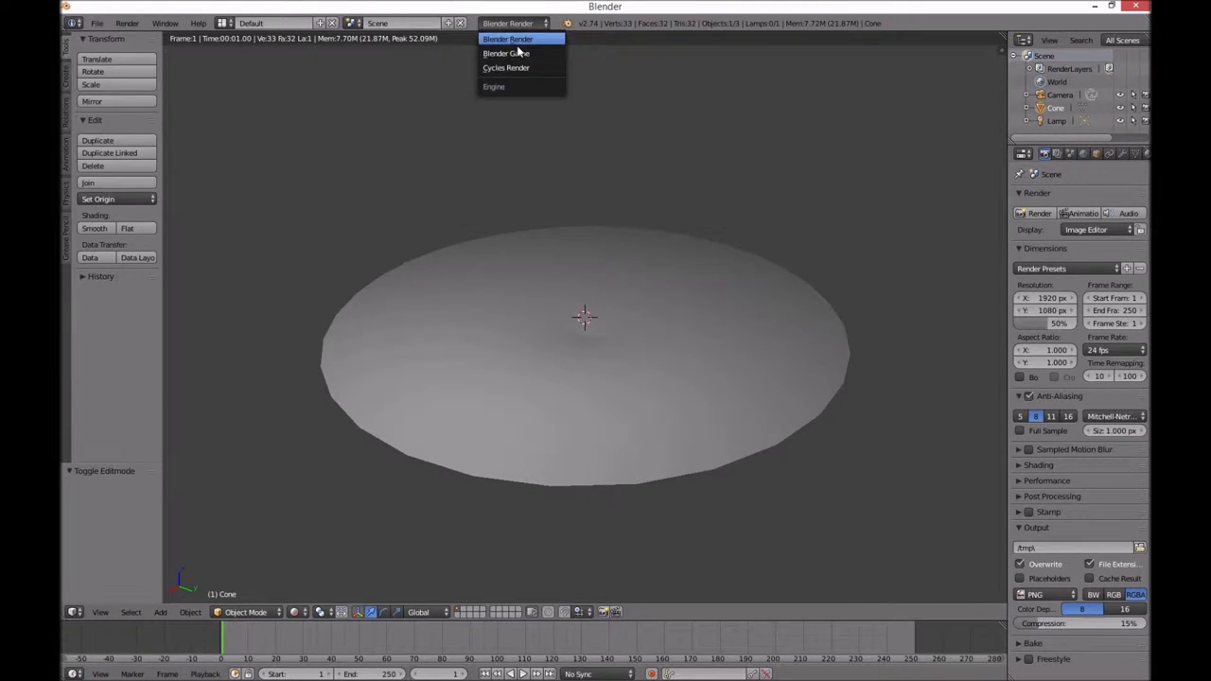
click(507, 53)
key(p)
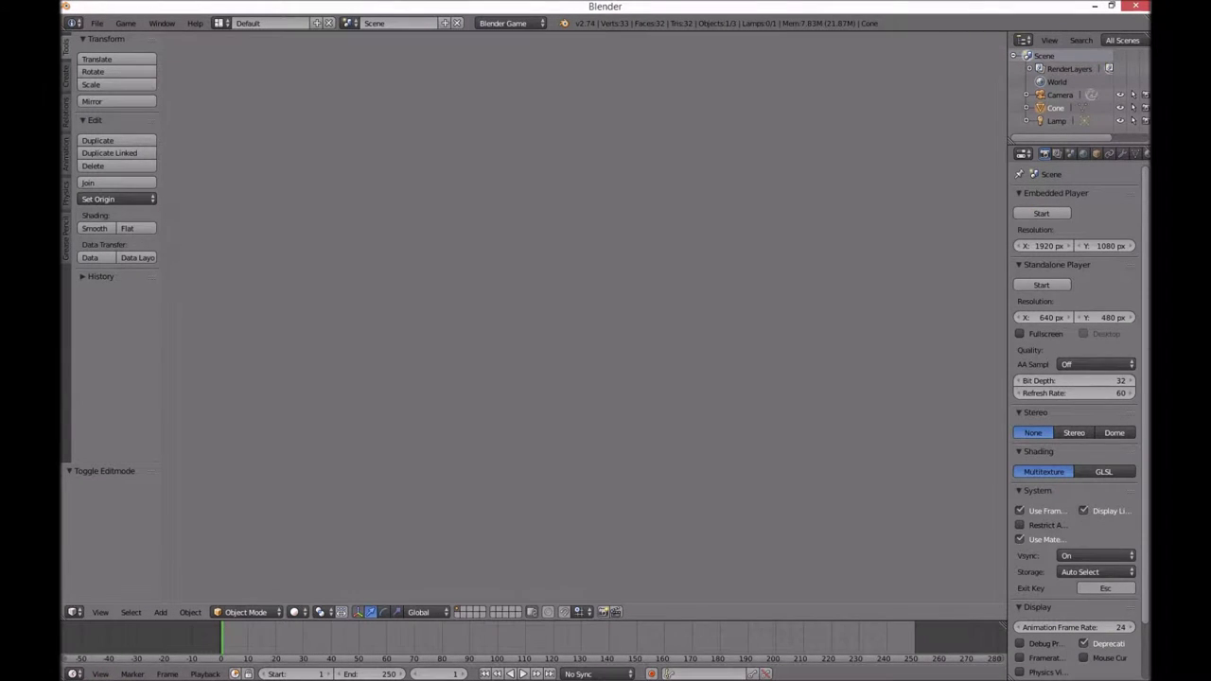
key(Escape)
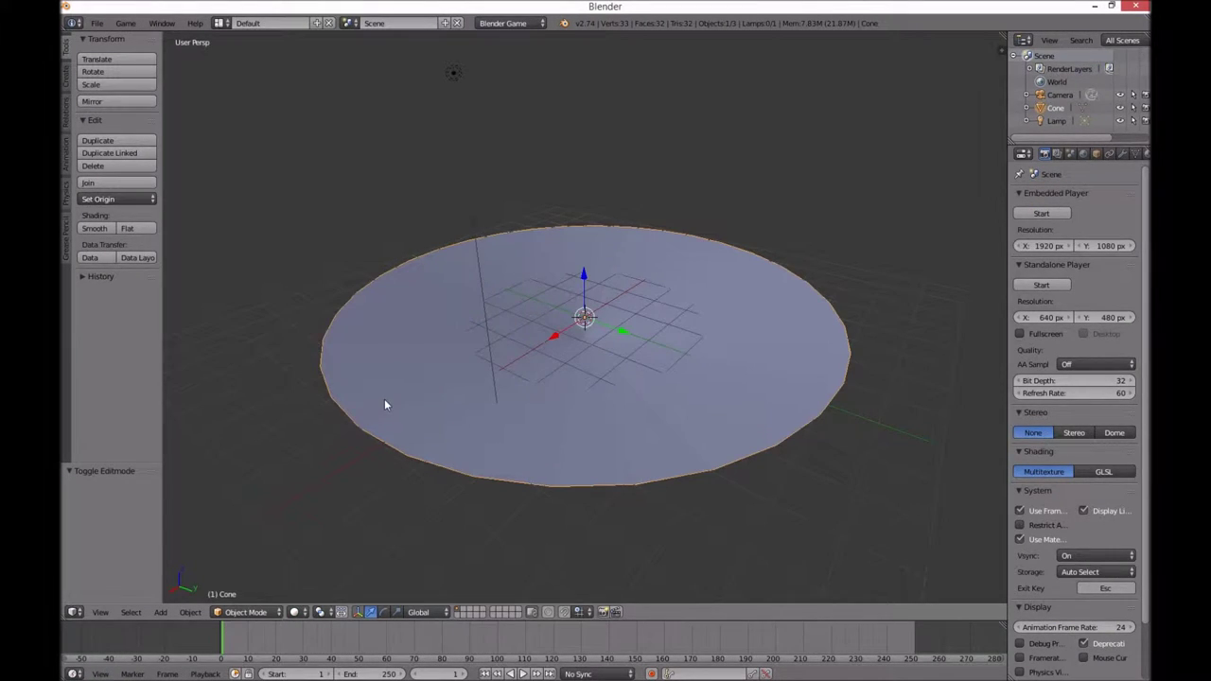
Flip the normals of all the cone's faces and test-run the game from Object Mode.
click(244, 612)
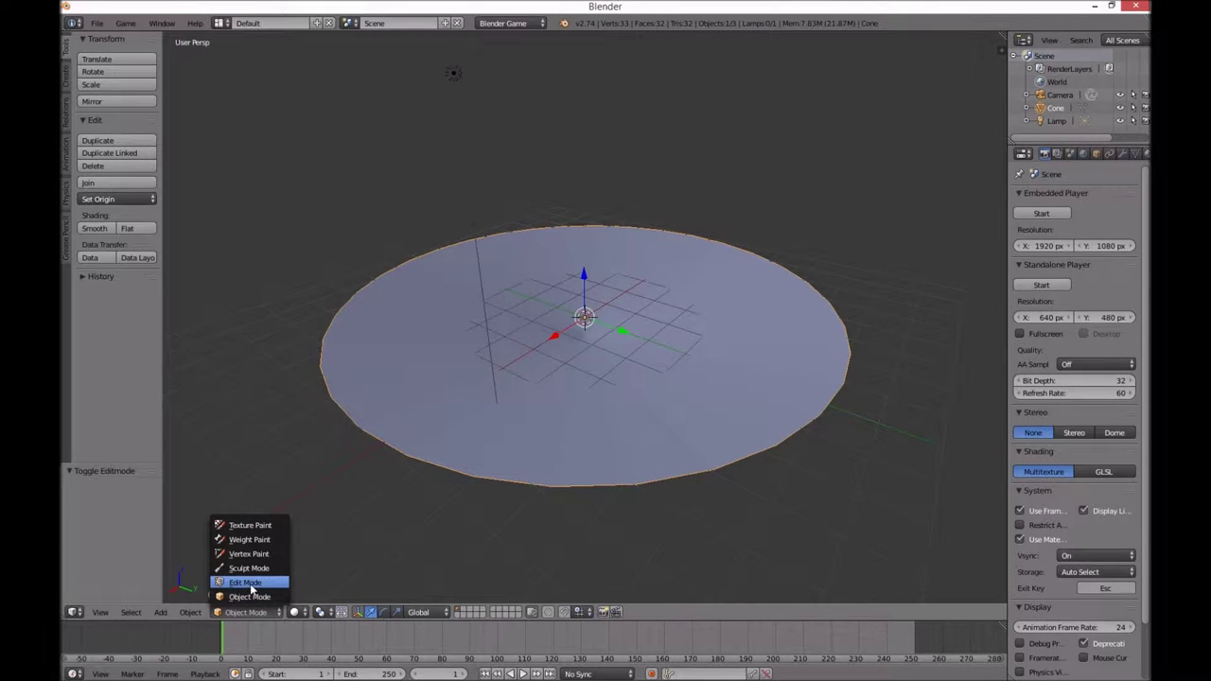
click(246, 583)
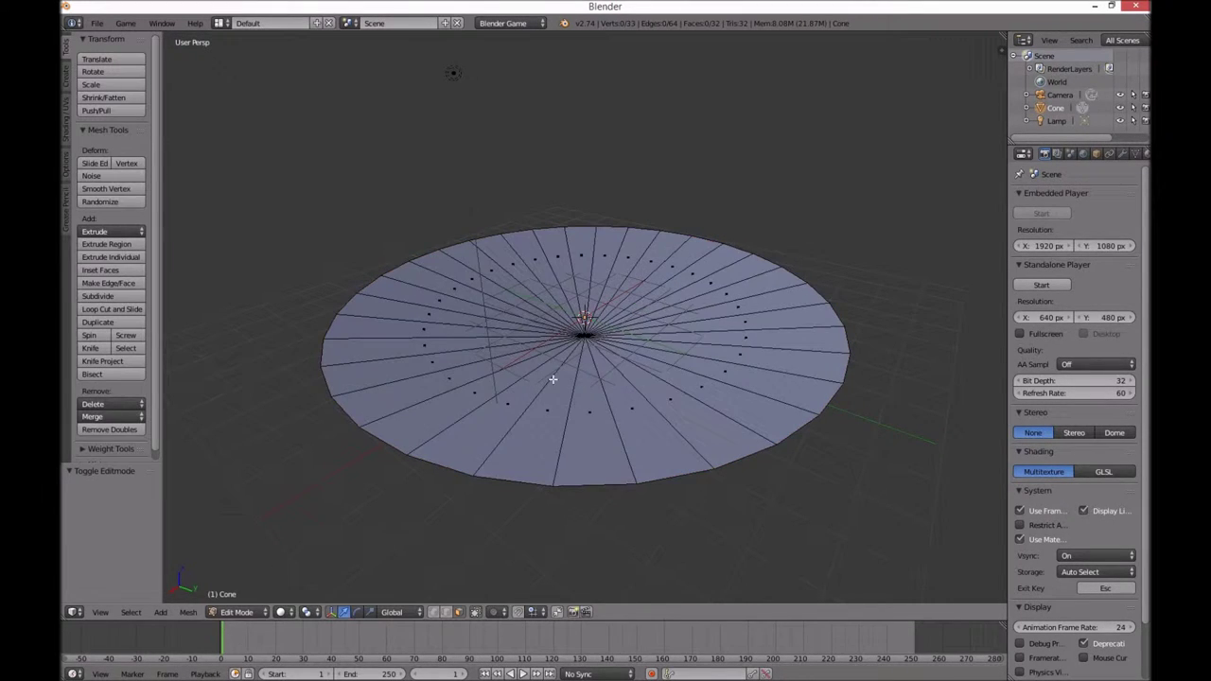
key(a)
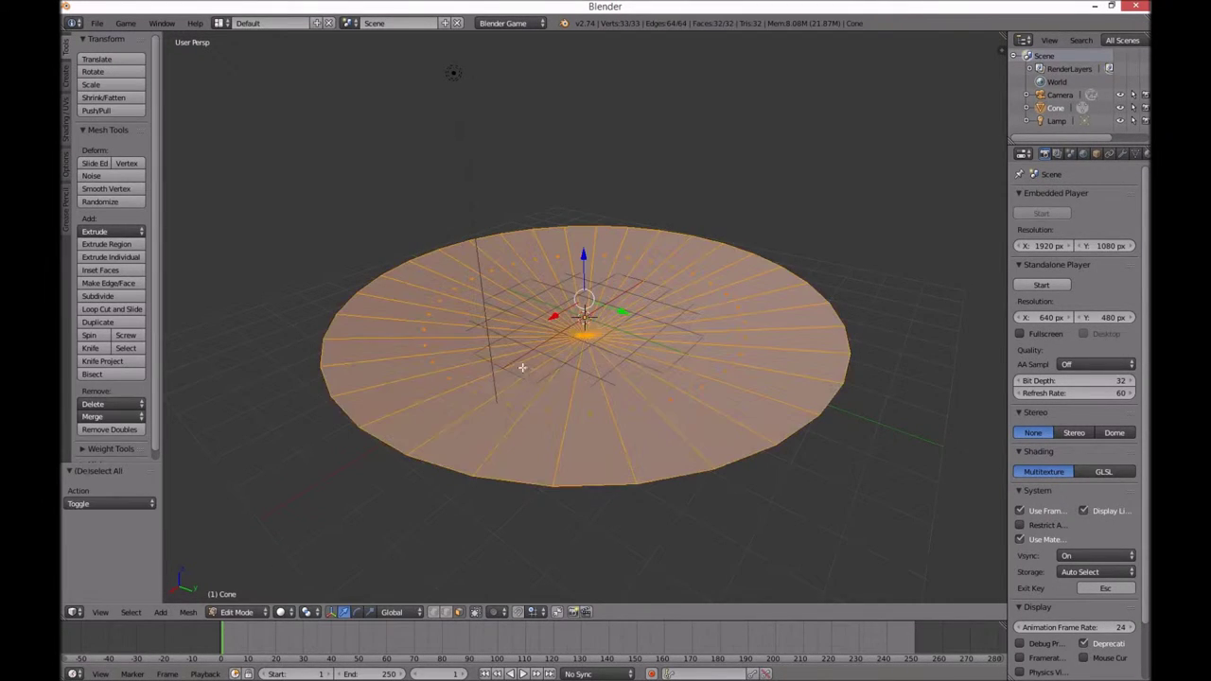
click(188, 614)
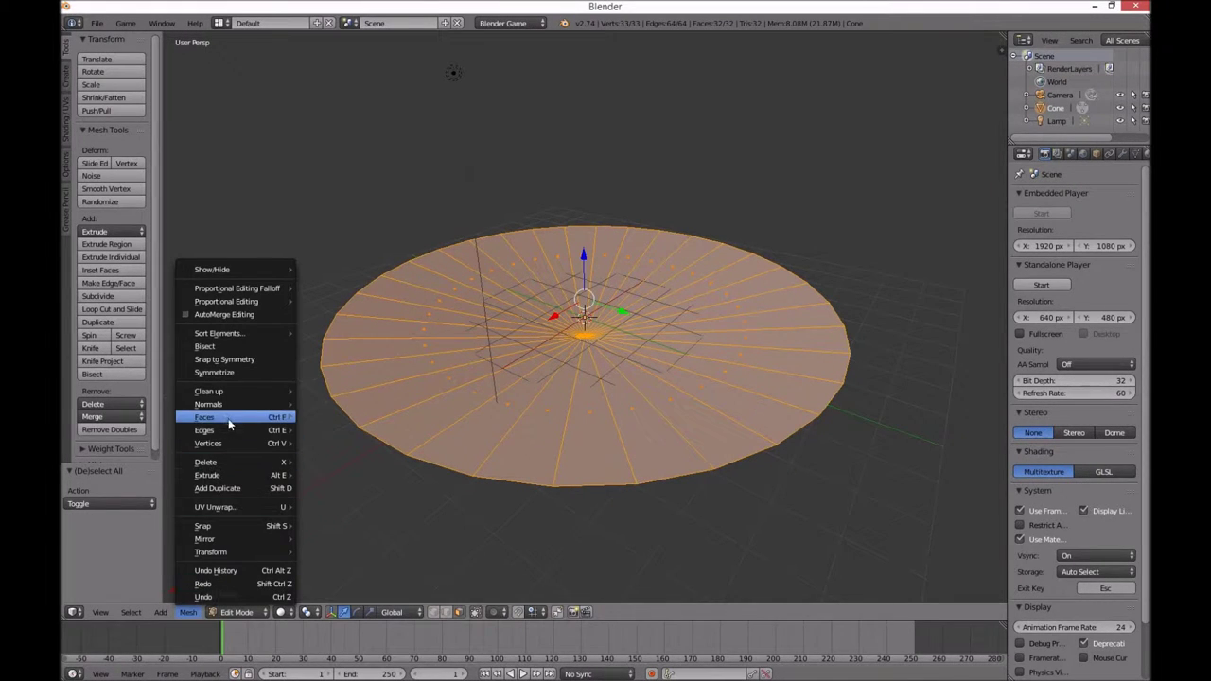
mouse_move(236, 421)
click(342, 88)
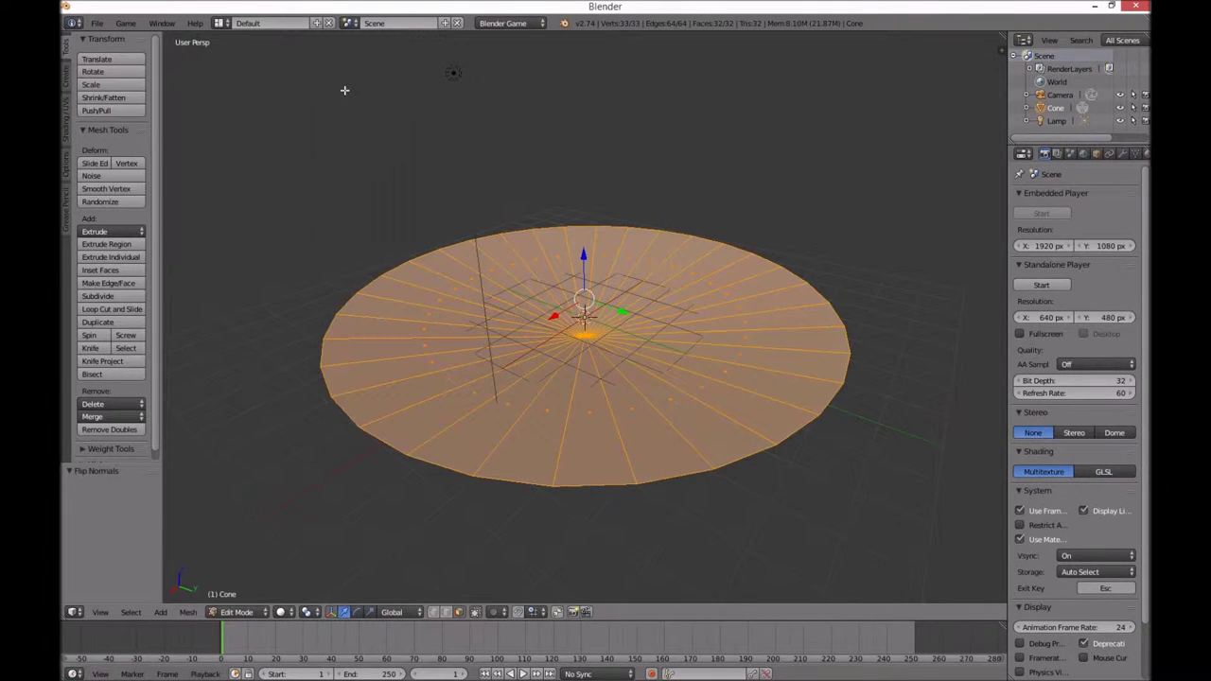
click(238, 612)
click(239, 590)
key(p)
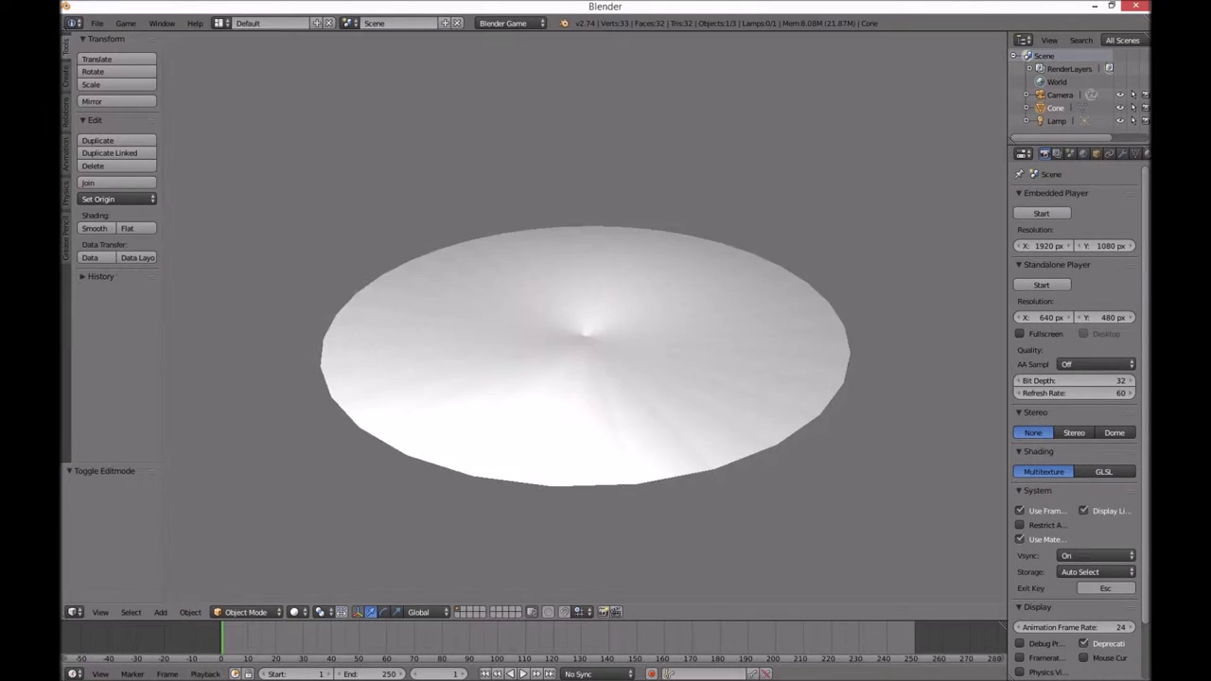
key(Escape)
Add an icosphere at the cone's centre and raise it about 3.61 units along Z.
scroll(654, 371, down, 2)
scroll(649, 373, up, 5)
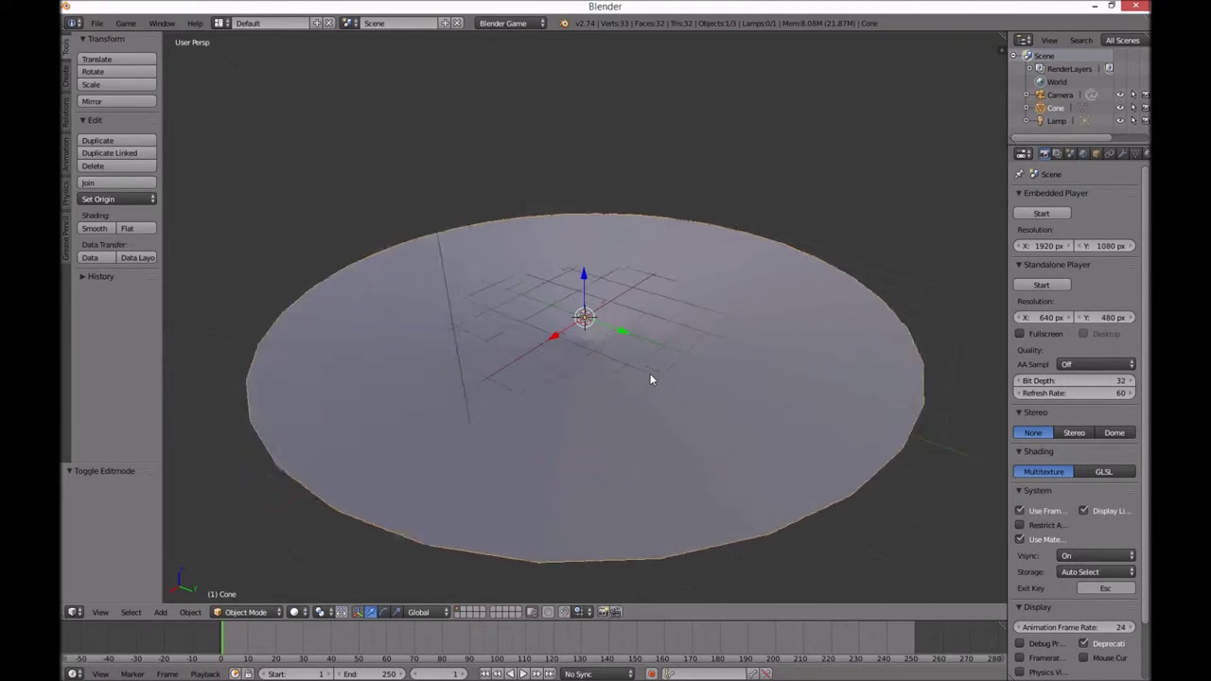
scroll(649, 346, down, 3)
key(shift+a)
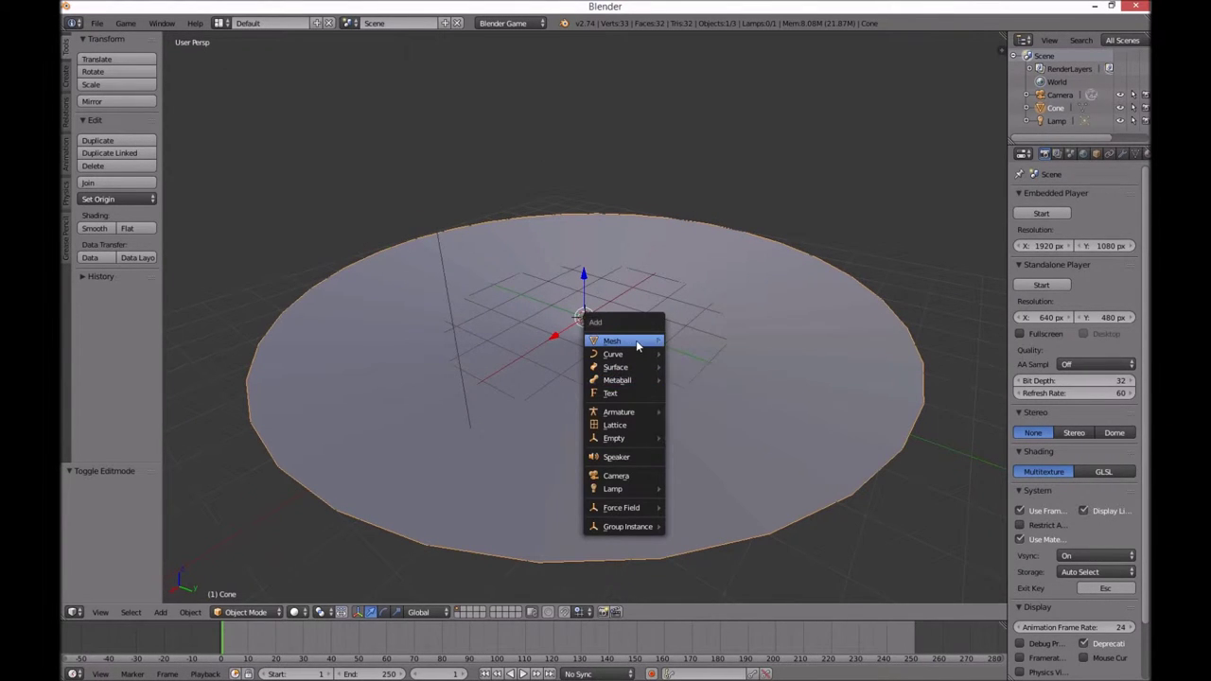
mouse_move(636, 341)
click(700, 393)
drag(584, 282, 585, 119)
scroll(669, 207, down, 3)
scroll(674, 211, up, 5)
scroll(679, 216, down, 3)
middle_drag(770, 268, 751, 348)
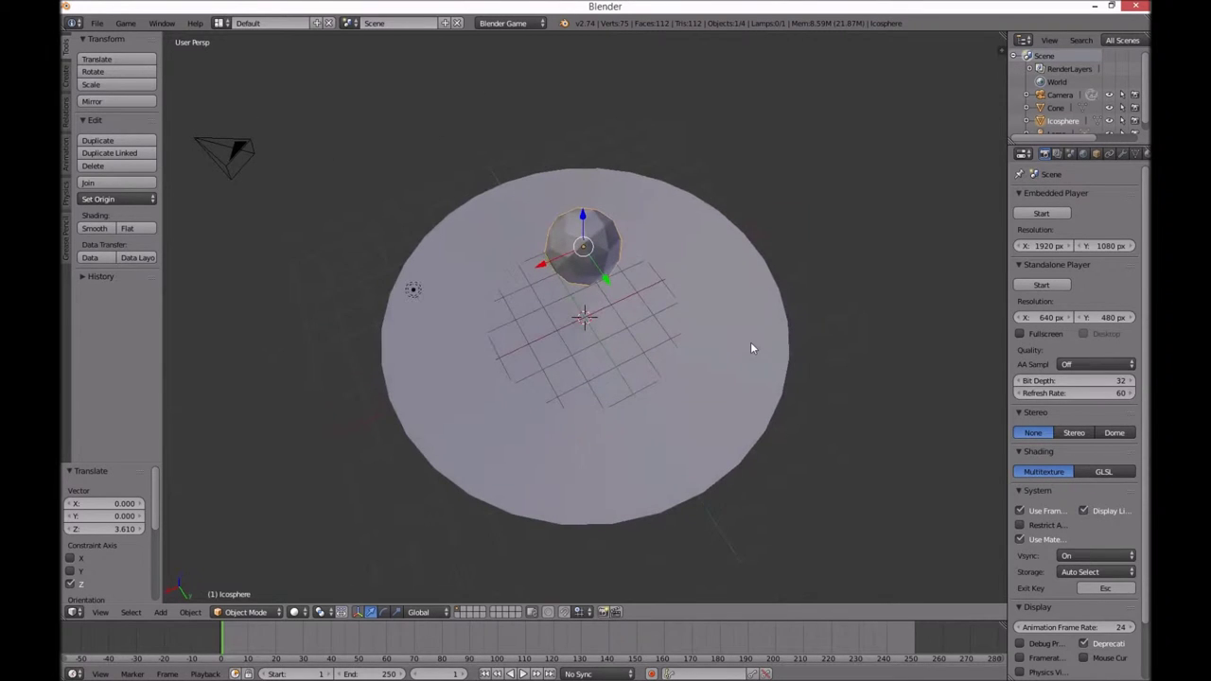
middle_drag(703, 272, 687, 292)
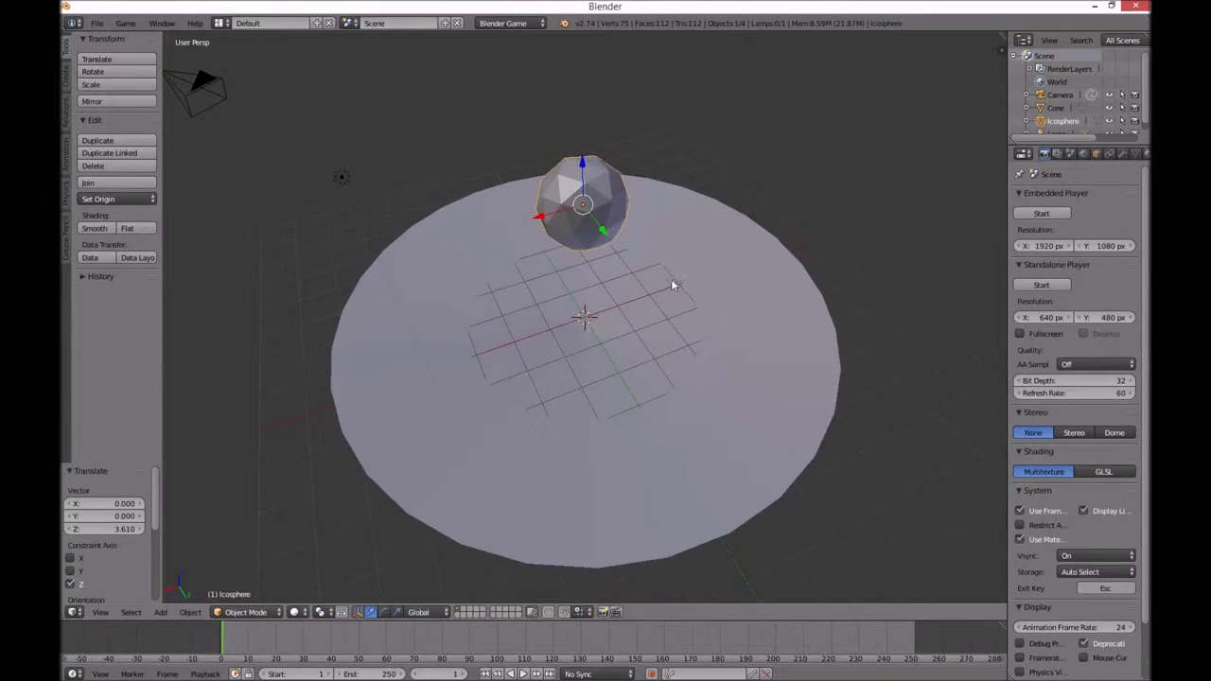
Test-run the game and apply smooth shading to the icosphere and the cone.
key(p)
key(Escape)
click(95, 228)
right_click(405, 290)
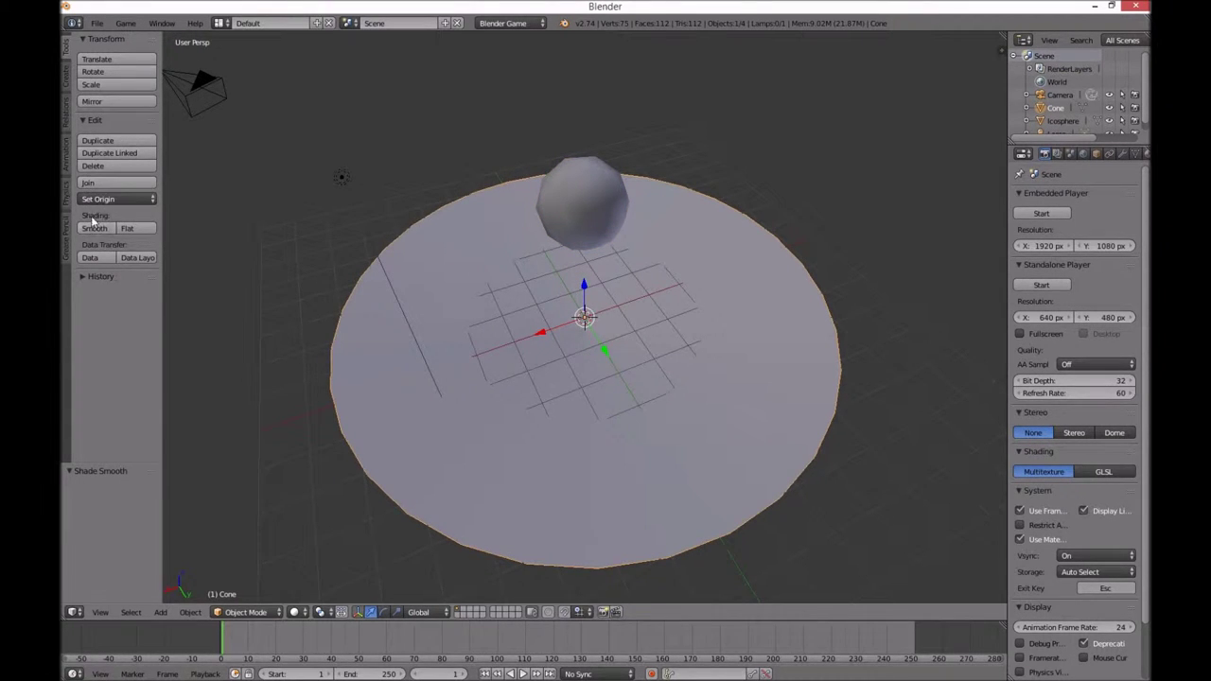
middle_drag(571, 347, 662, 325)
Widen the properties area and set the icosphere's physics type to Rigid Body.
right_click(575, 187)
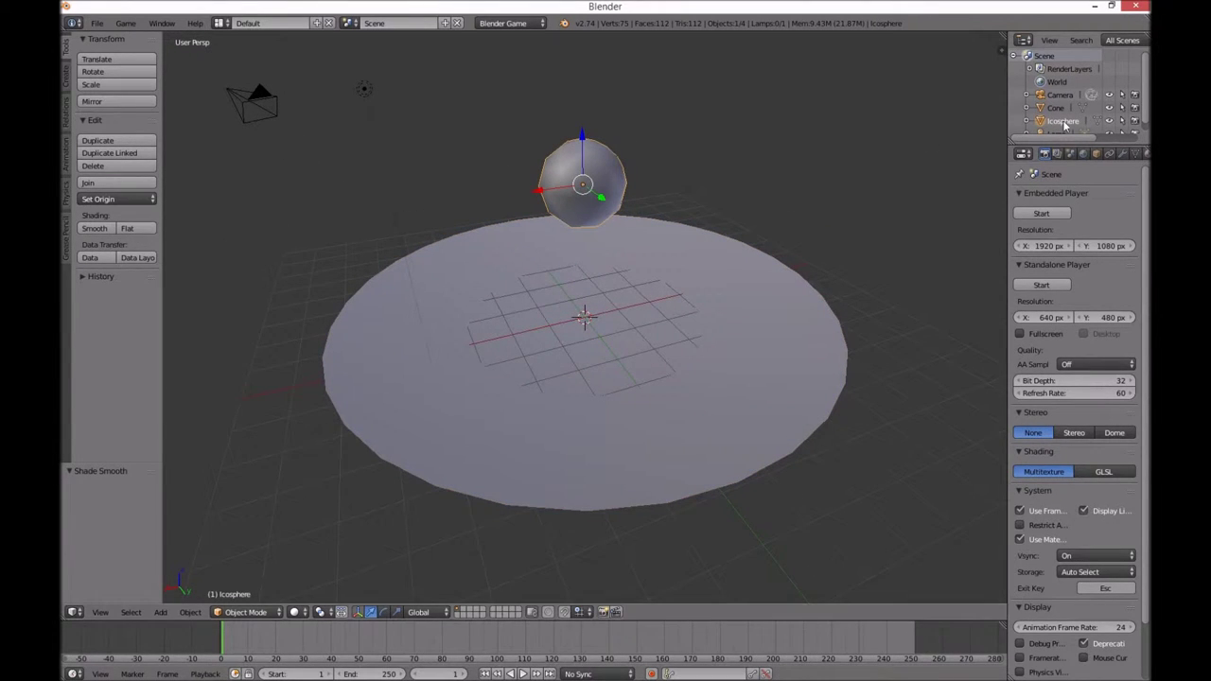
drag(1006, 157, 856, 158)
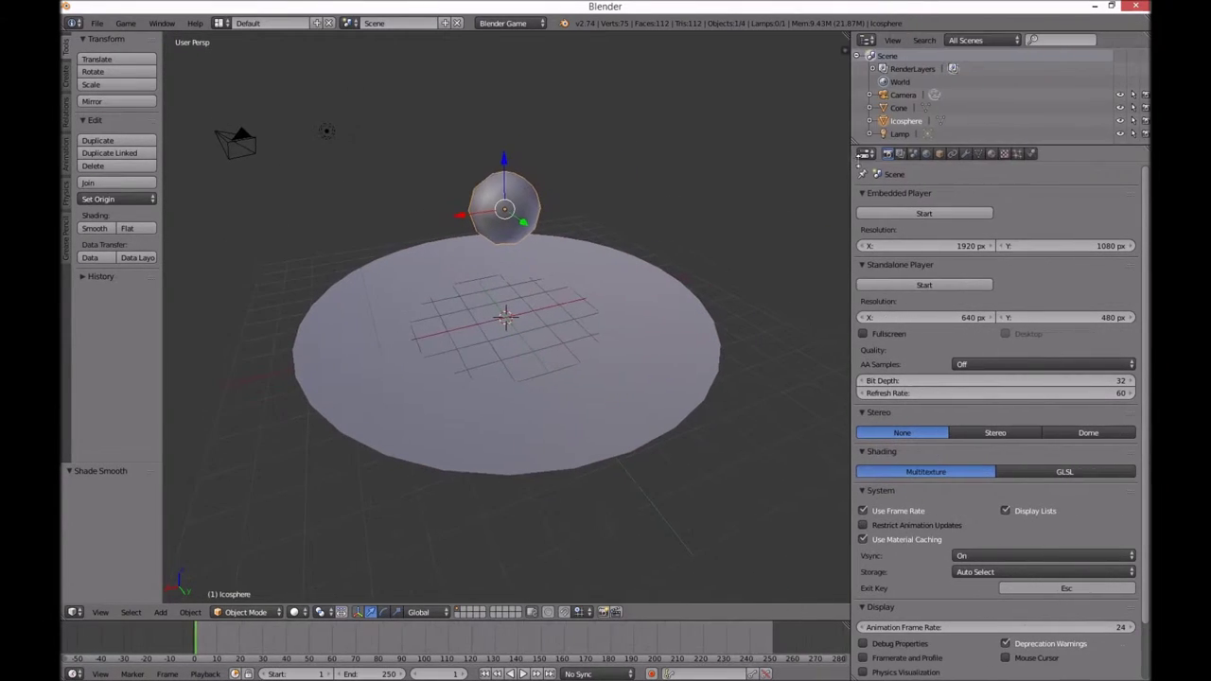
click(1031, 153)
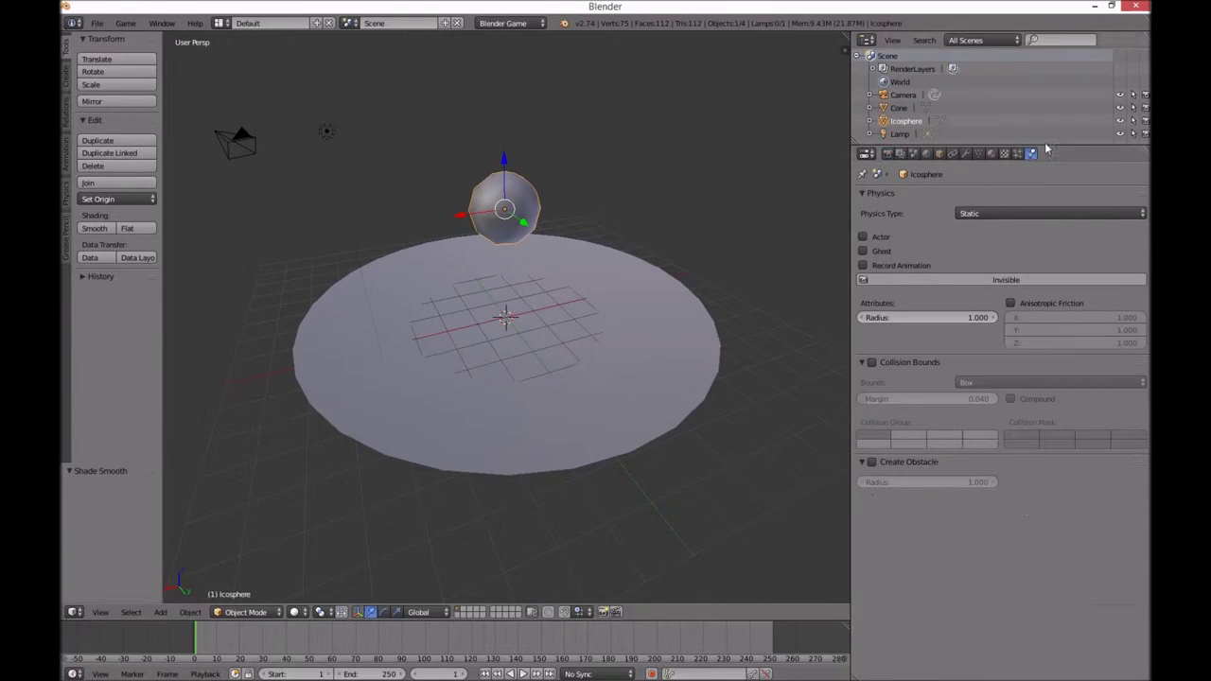
click(1013, 212)
click(989, 141)
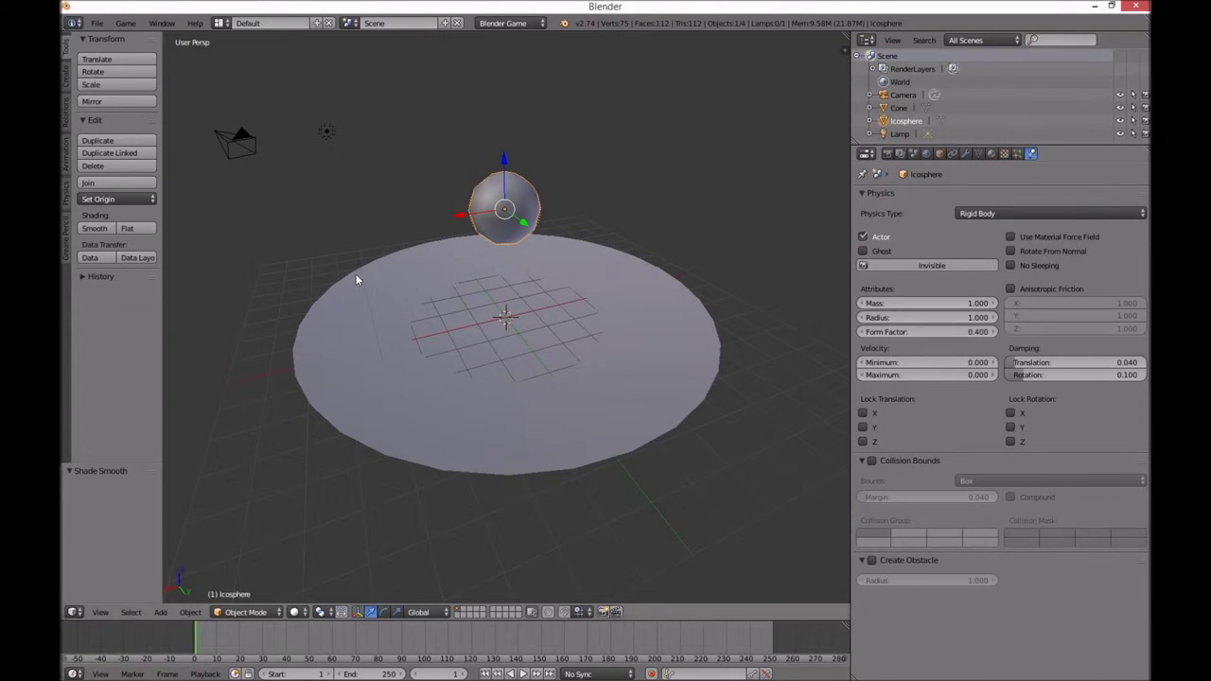
Select the cone and choose Static as its physics type.
right_click(552, 378)
click(1006, 213)
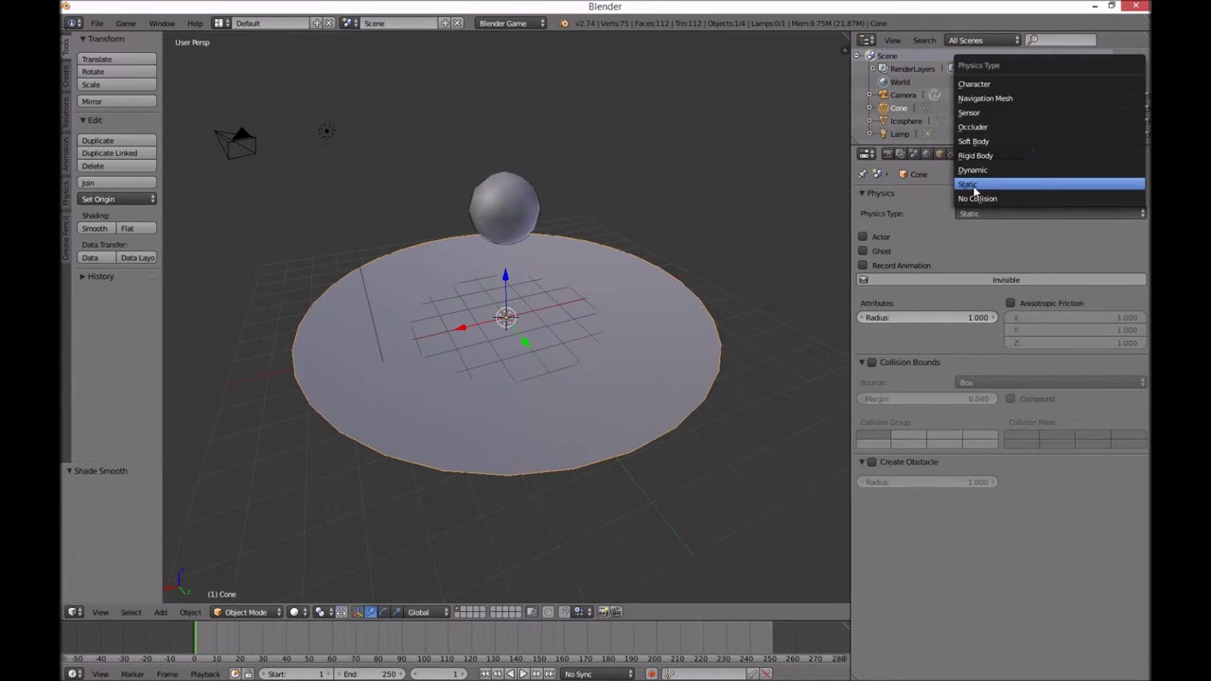
click(974, 187)
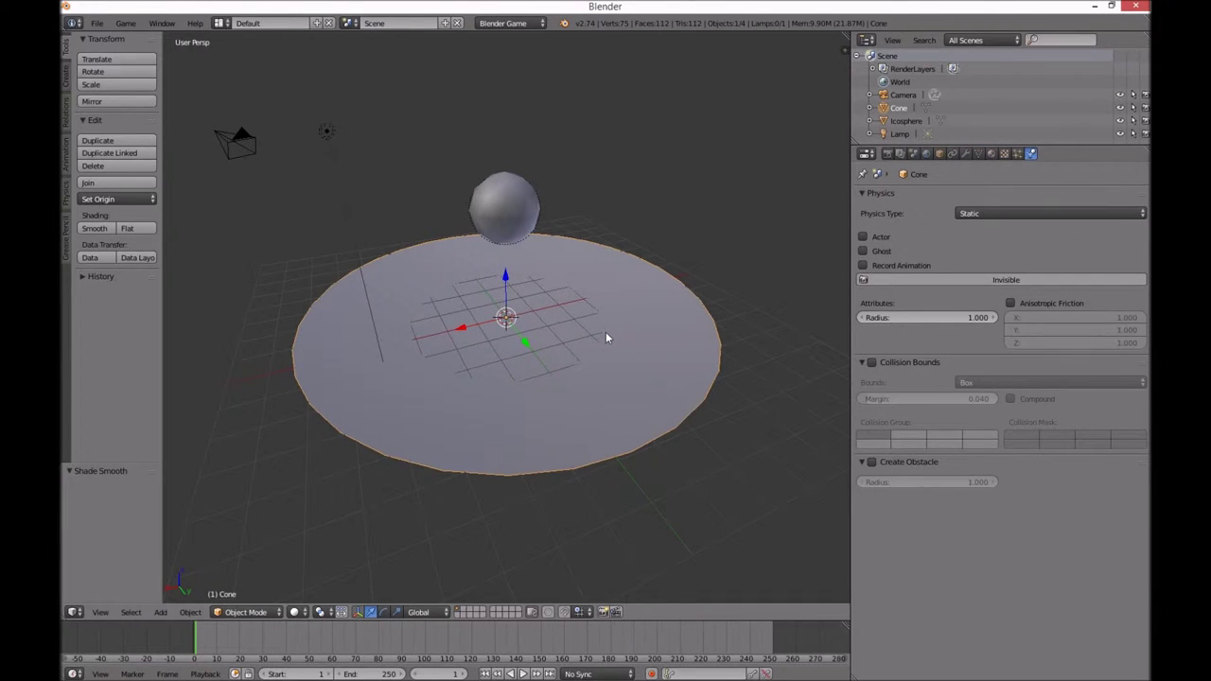
Test-run the game, and move the icosphere about 2.87 units along Y, away from the cone's centre.
key(p)
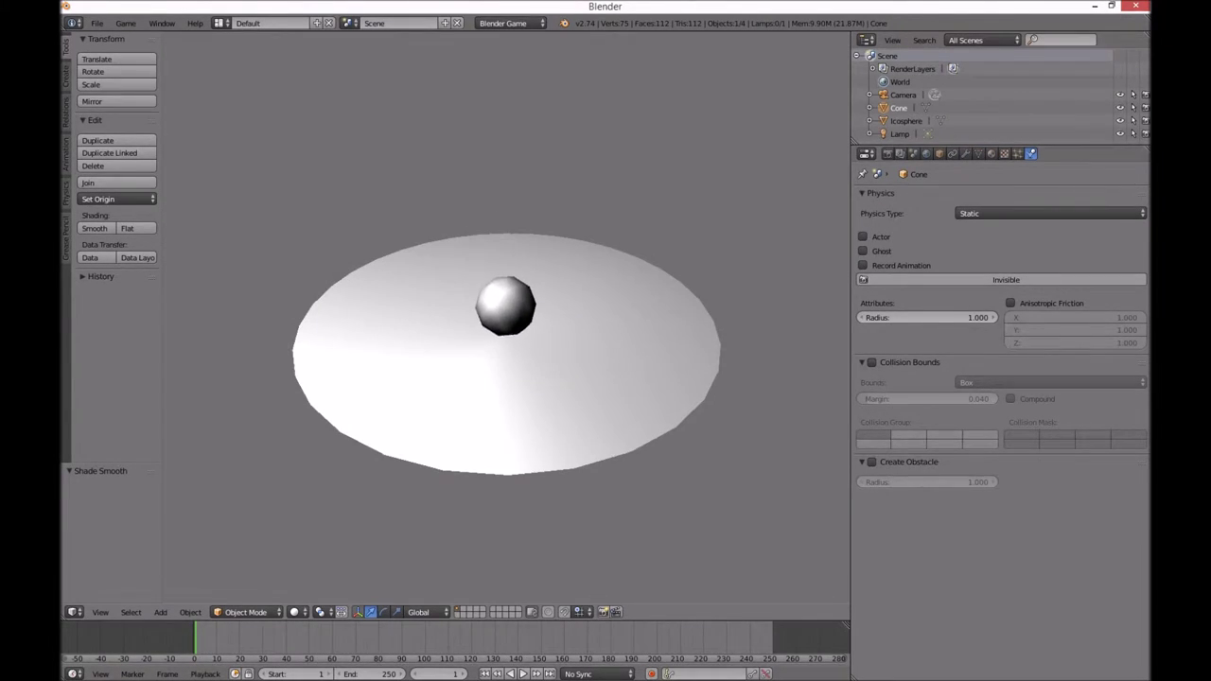
key(Escape)
middle_drag(606, 323, 486, 268)
right_click(487, 271)
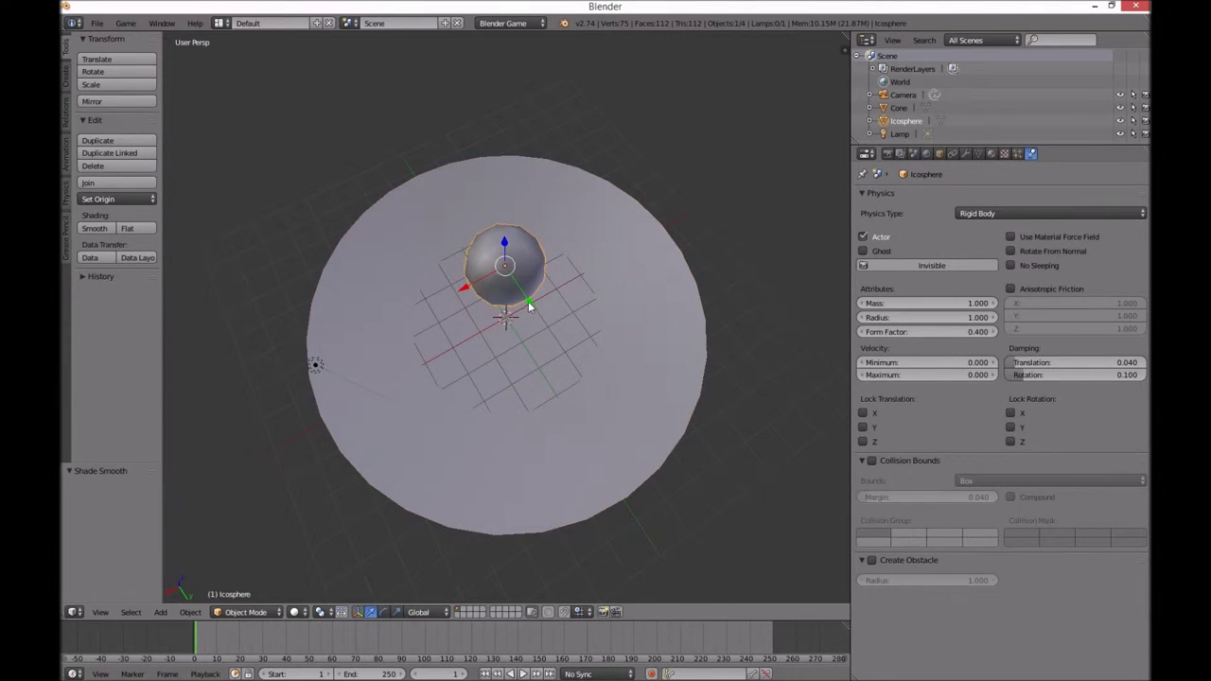
key(g)
click(598, 392)
Test-run the game with the off-centre icosphere and inspect its position over the cone from several angles.
middle_drag(597, 392, 676, 364)
key(p)
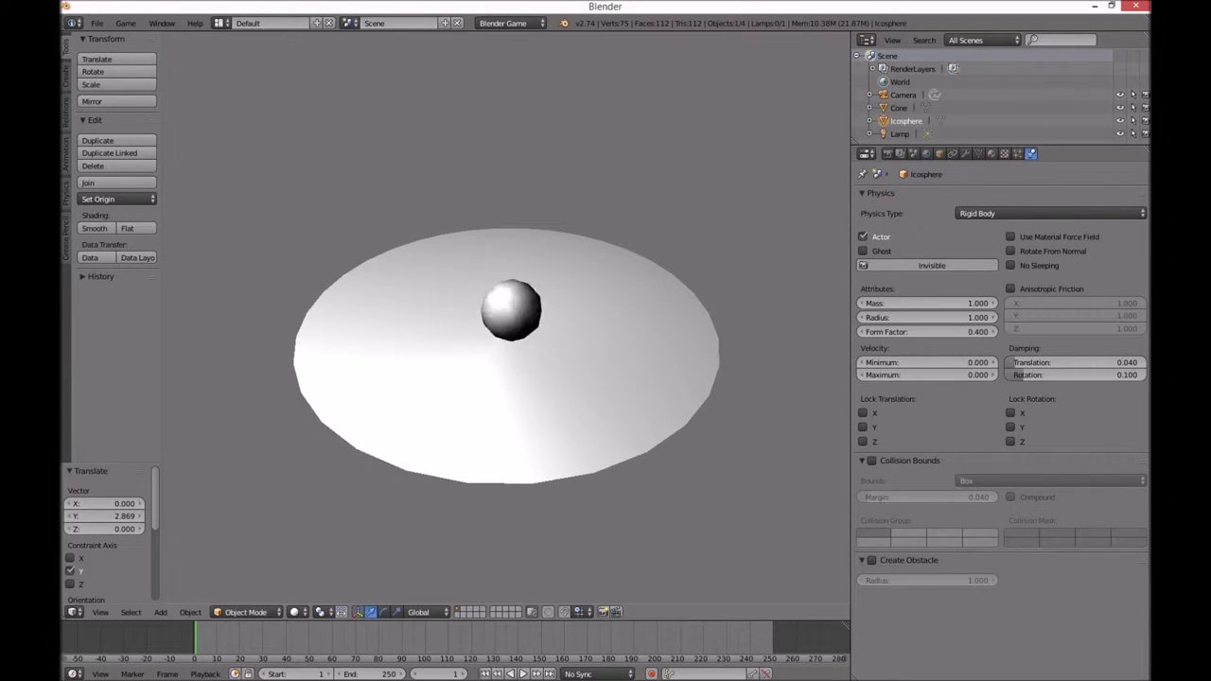
key(Escape)
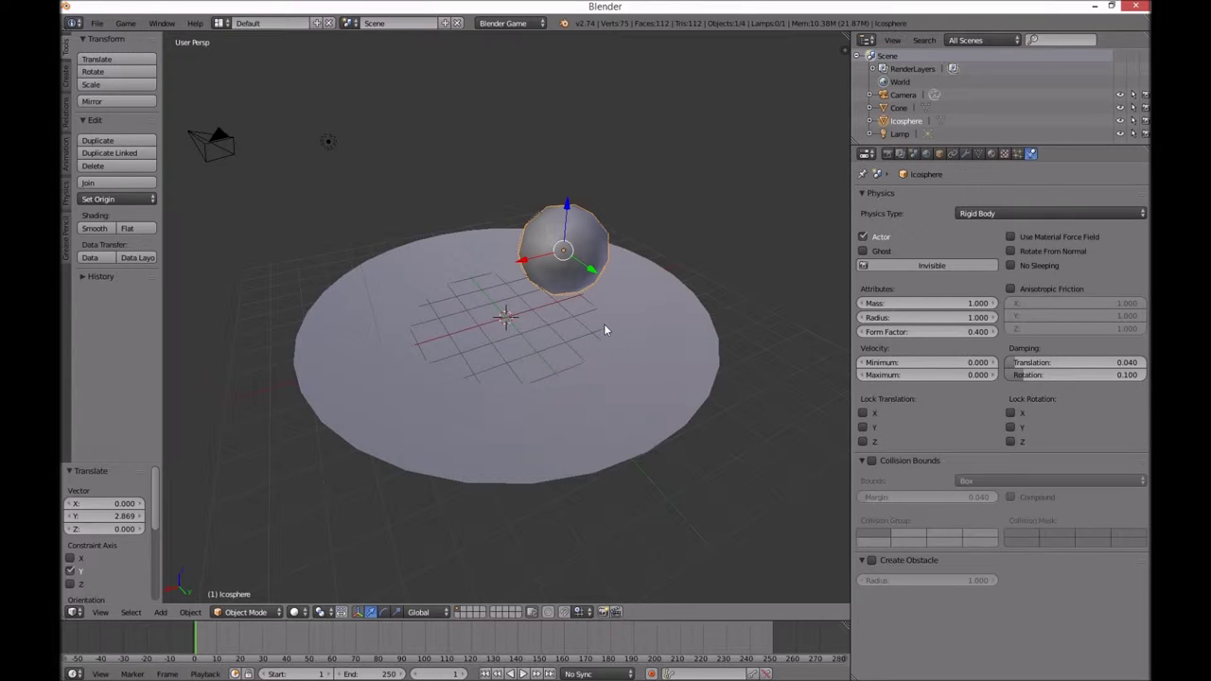
middle_drag(568, 352, 512, 411)
middle_drag(690, 355, 654, 346)
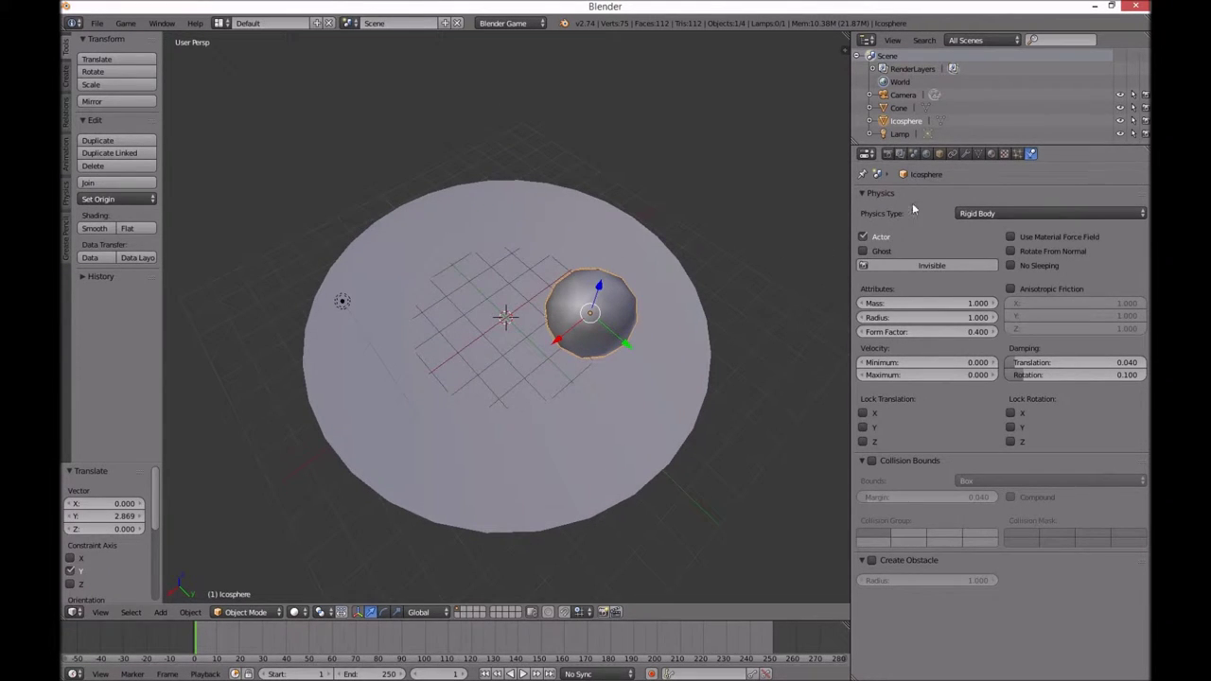
middle_drag(593, 427, 589, 265)
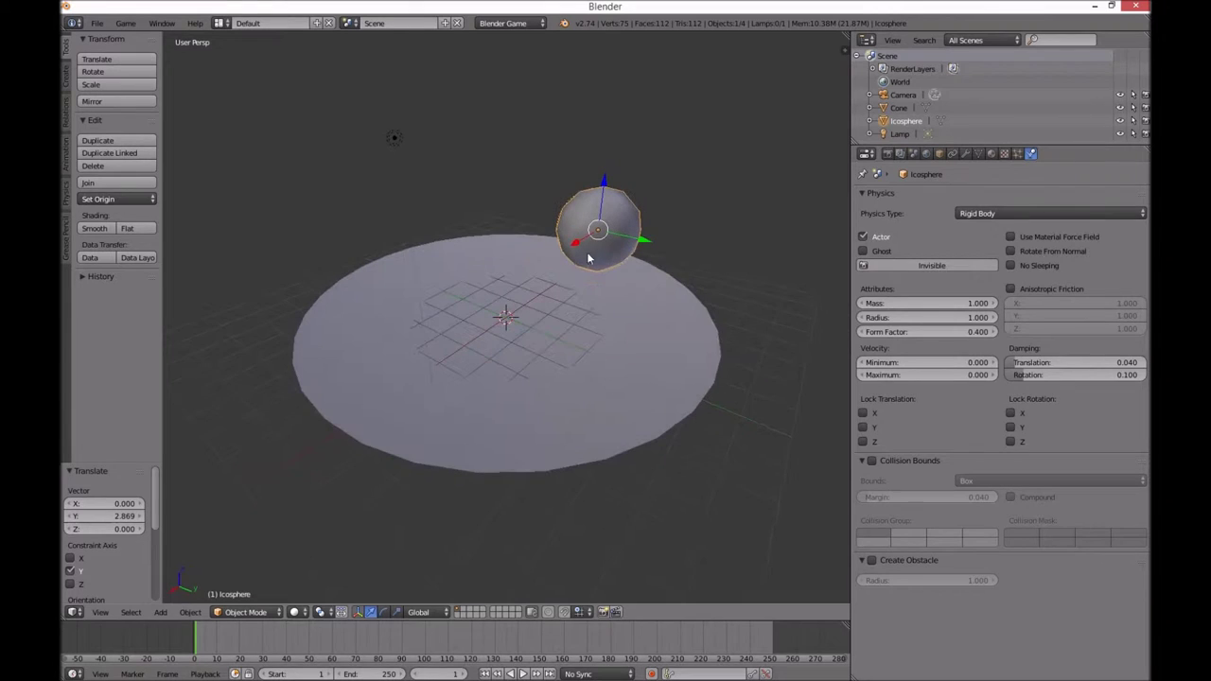
Give the icosphere a new material and add a new texture to it.
click(992, 153)
click(960, 240)
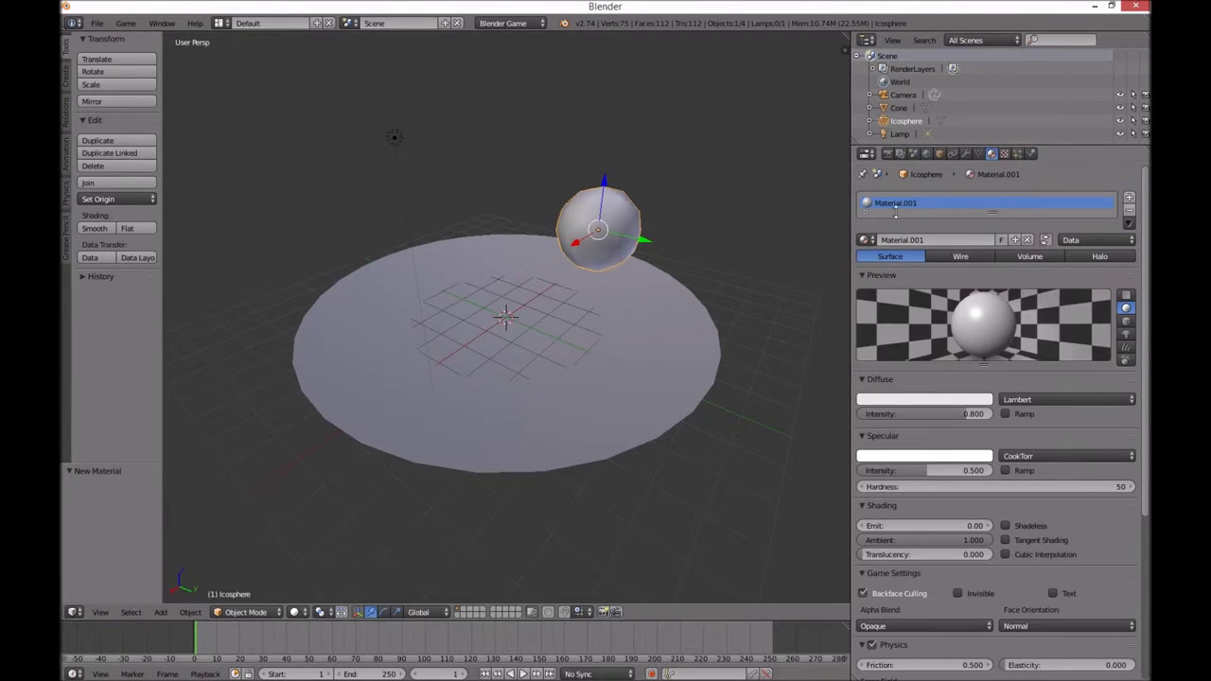
click(1005, 153)
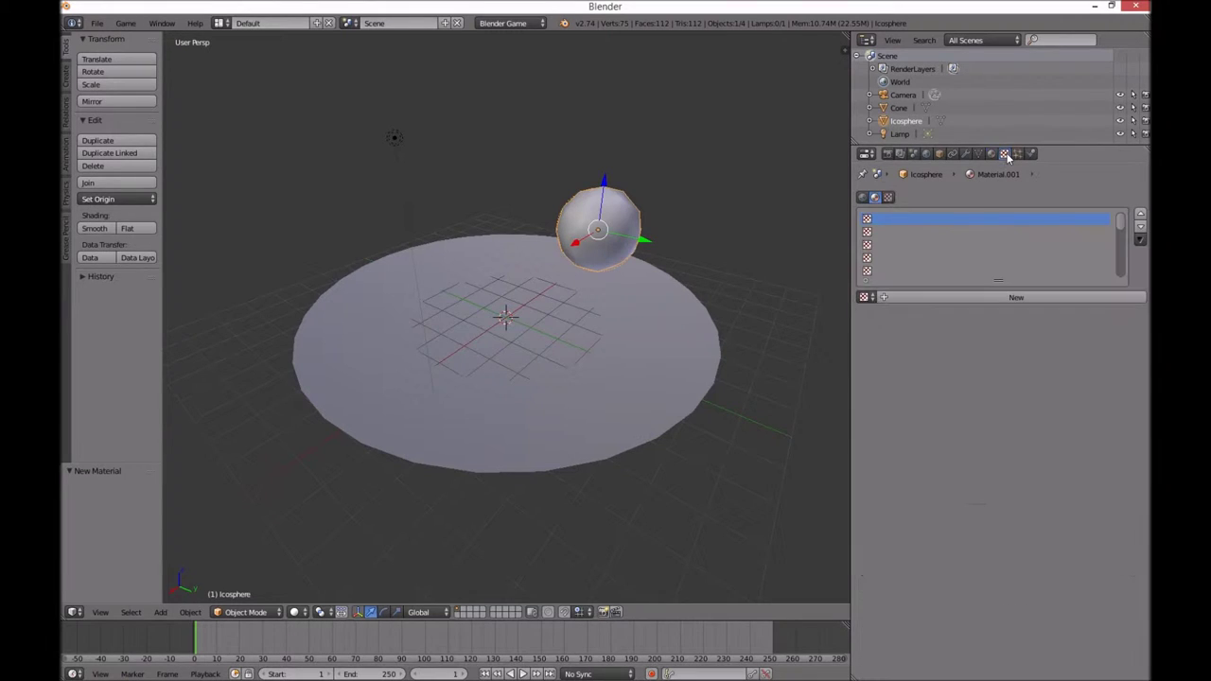
click(994, 297)
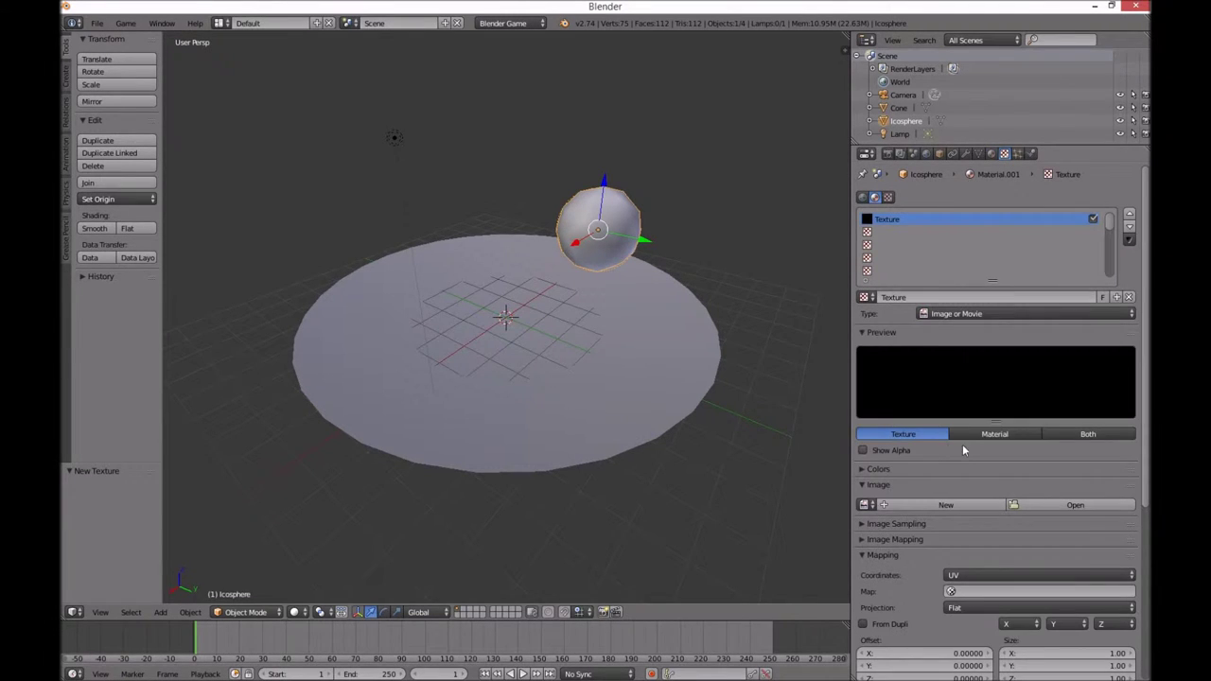
Generate a 1024 × 1024 px Color Grid image for the icosphere's texture and set its mapping coordinates to Generated.
click(946, 507)
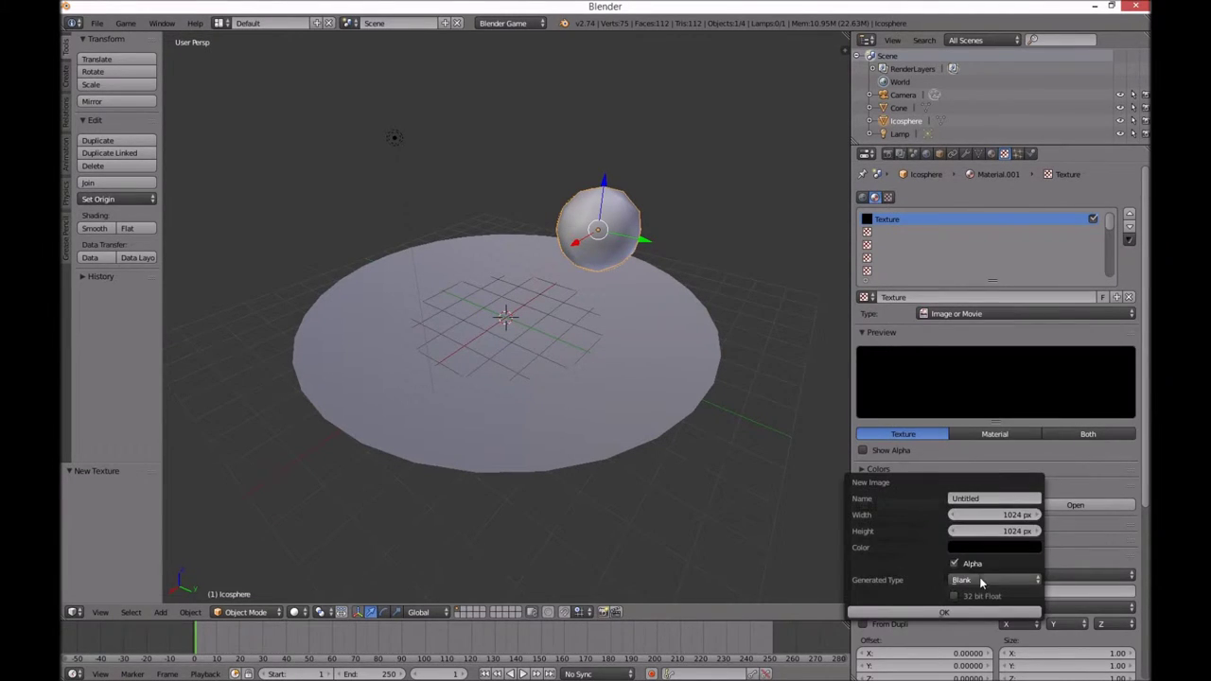
click(979, 579)
click(968, 536)
click(947, 613)
scroll(958, 303, down, 7)
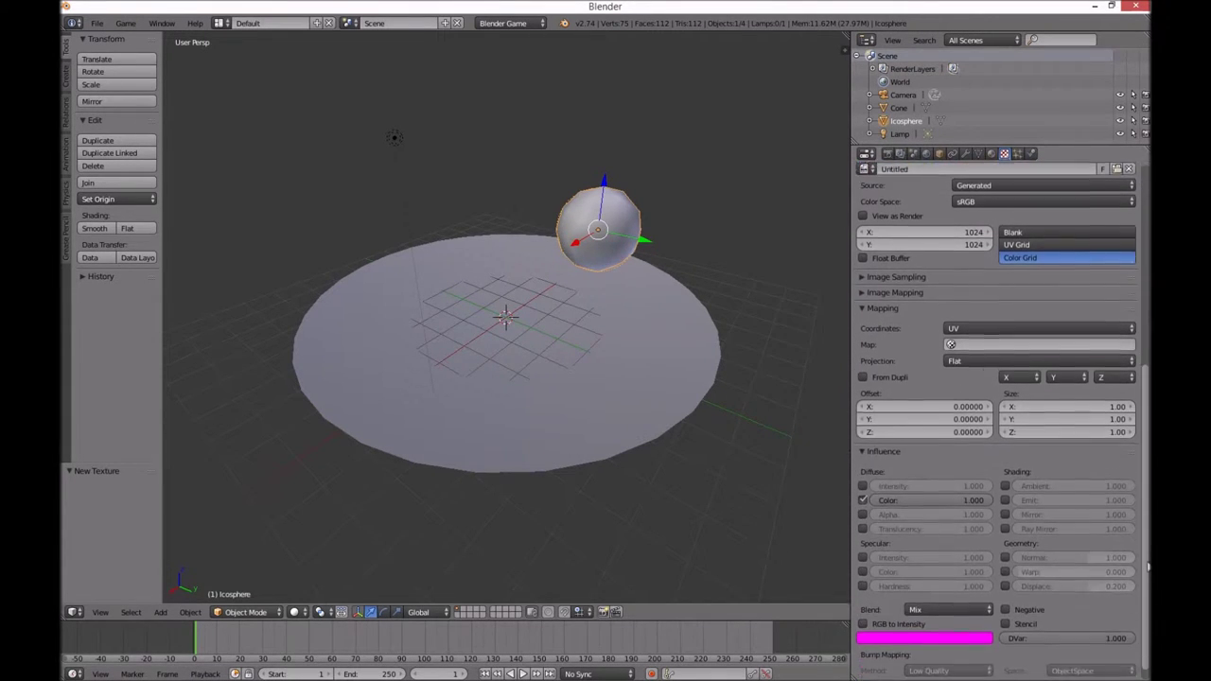
click(965, 313)
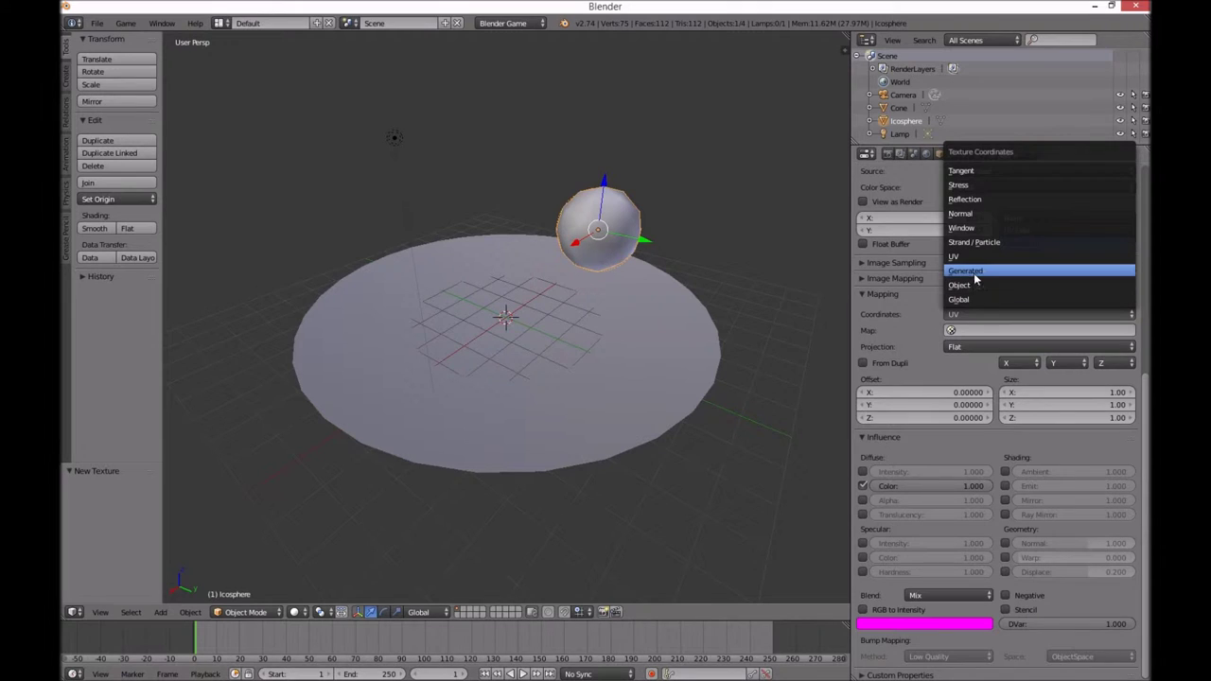
click(973, 272)
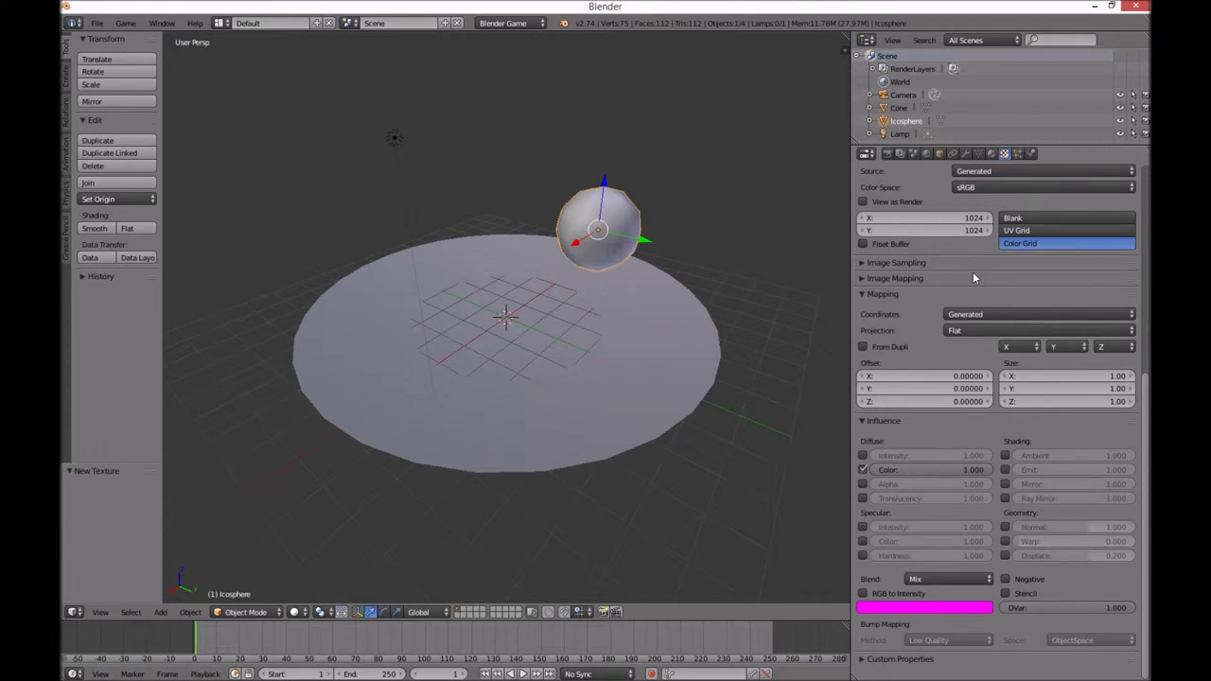
Switch the viewport shading to Material and test-run the game with the textured icosphere.
middle_drag(690, 311, 628, 359)
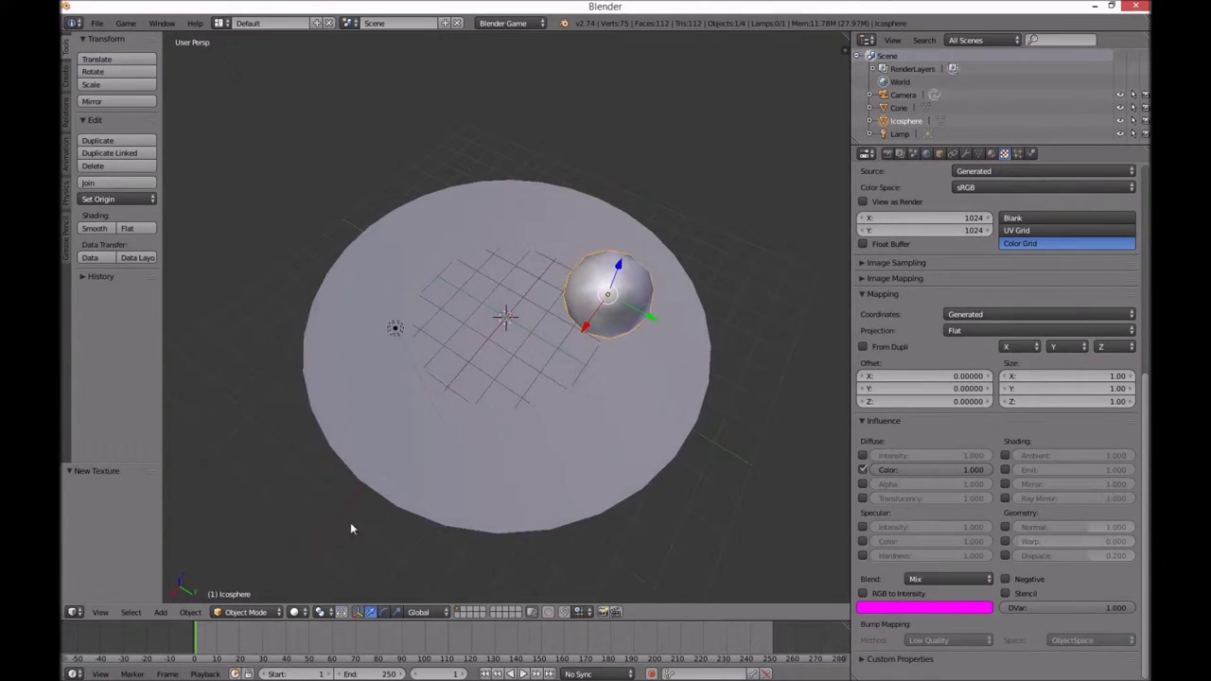
click(295, 612)
click(319, 542)
mouse_move(545, 526)
middle_down()
mouse_move(553, 457)
mouse_move(519, 485)
mouse_move(496, 470)
middle_up()
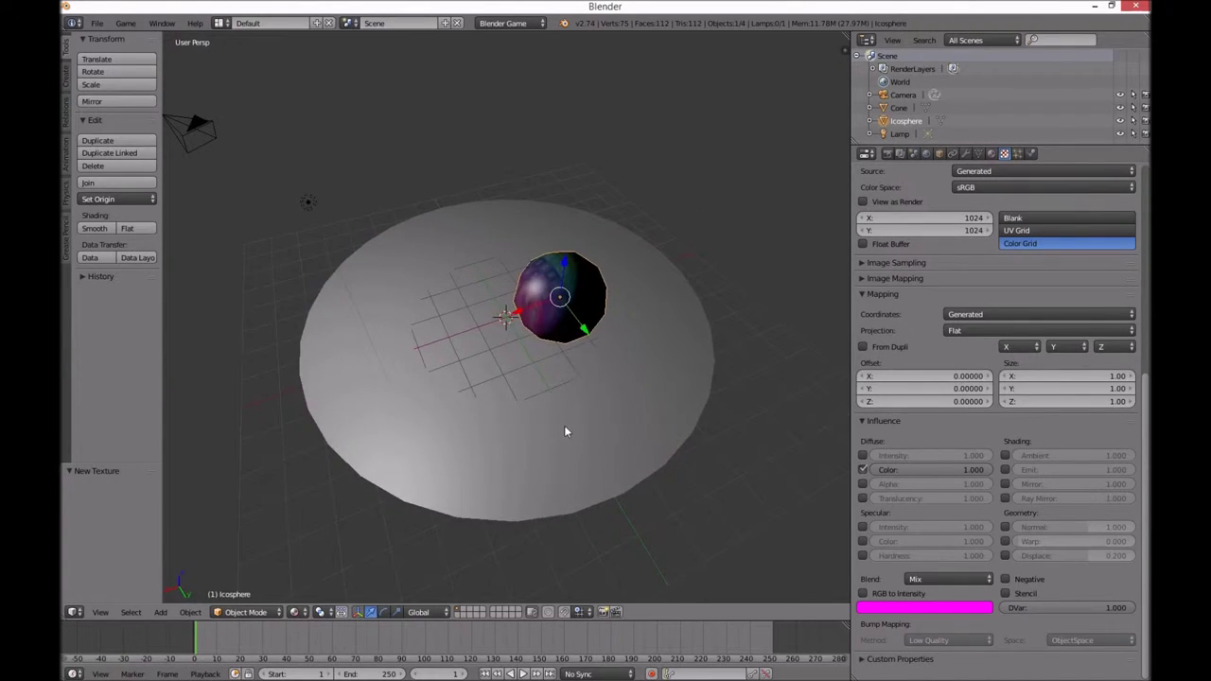
key(p)
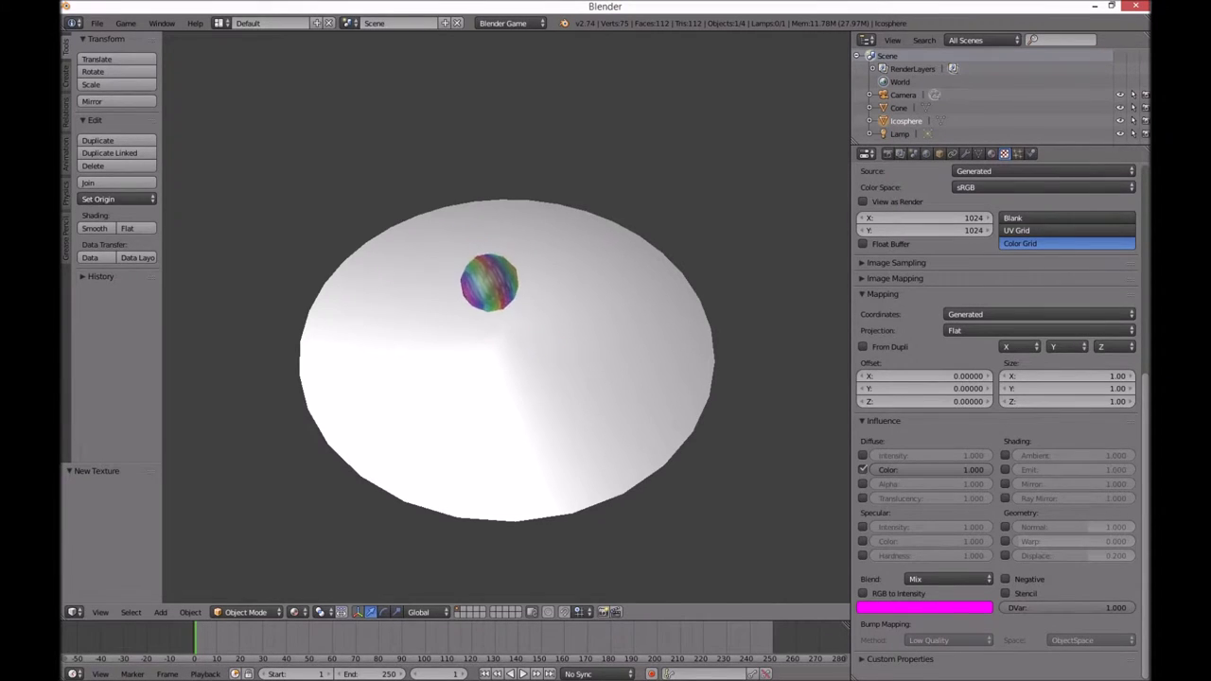
key(Escape)
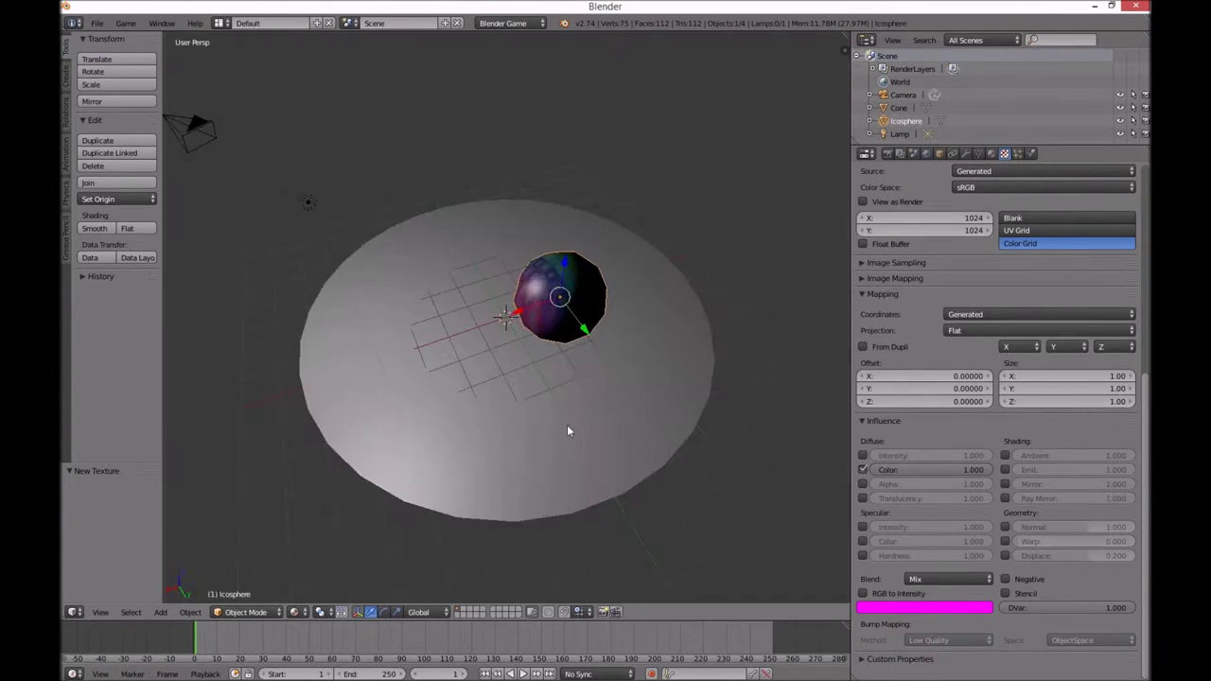
Try Object, Normal and Reflection coordinates for the icosphere's texture, and test-run the game with Reflection.
click(980, 317)
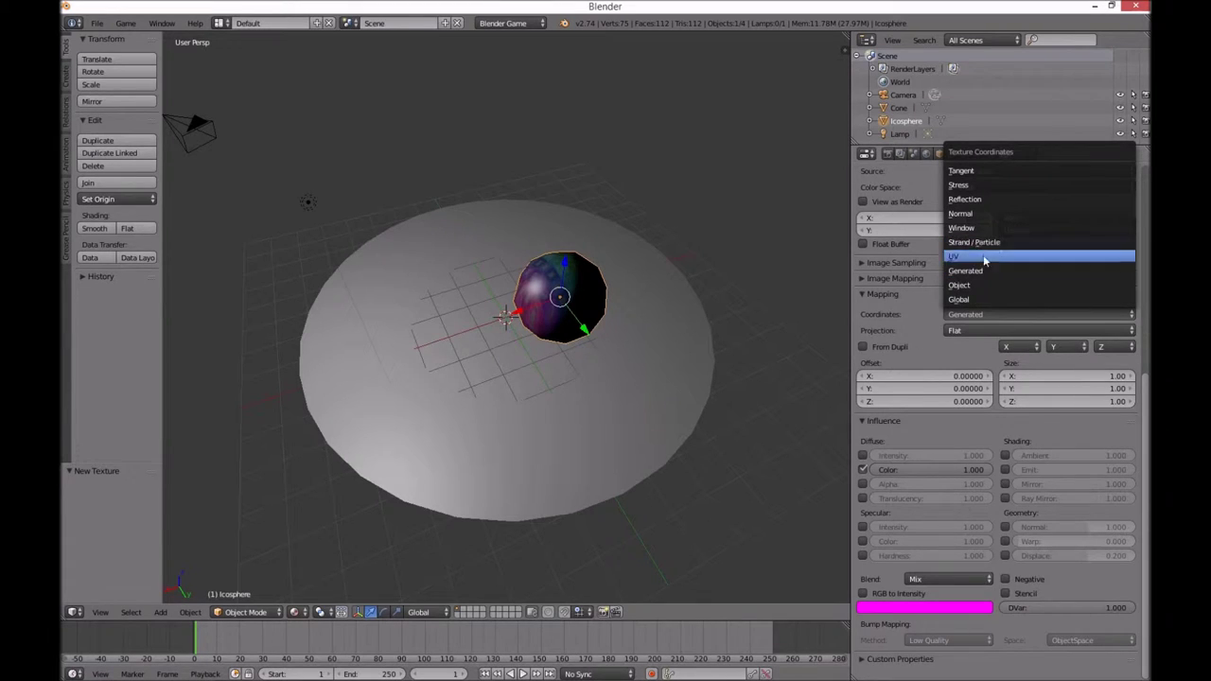
click(975, 286)
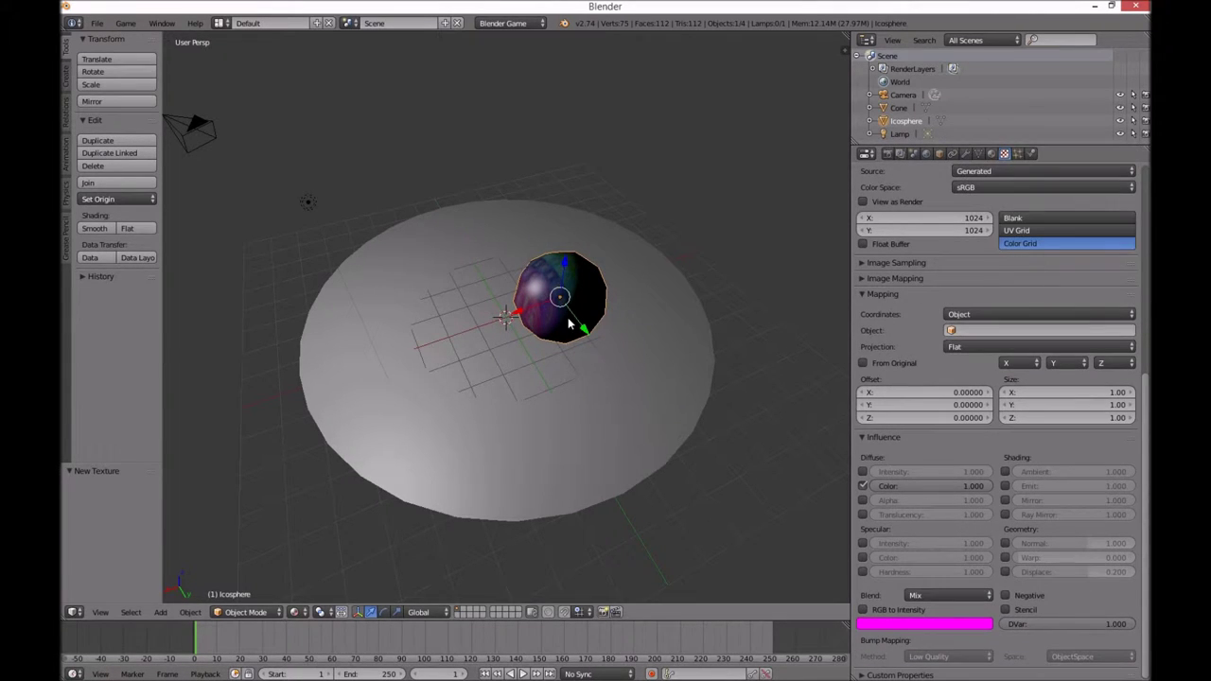
click(980, 316)
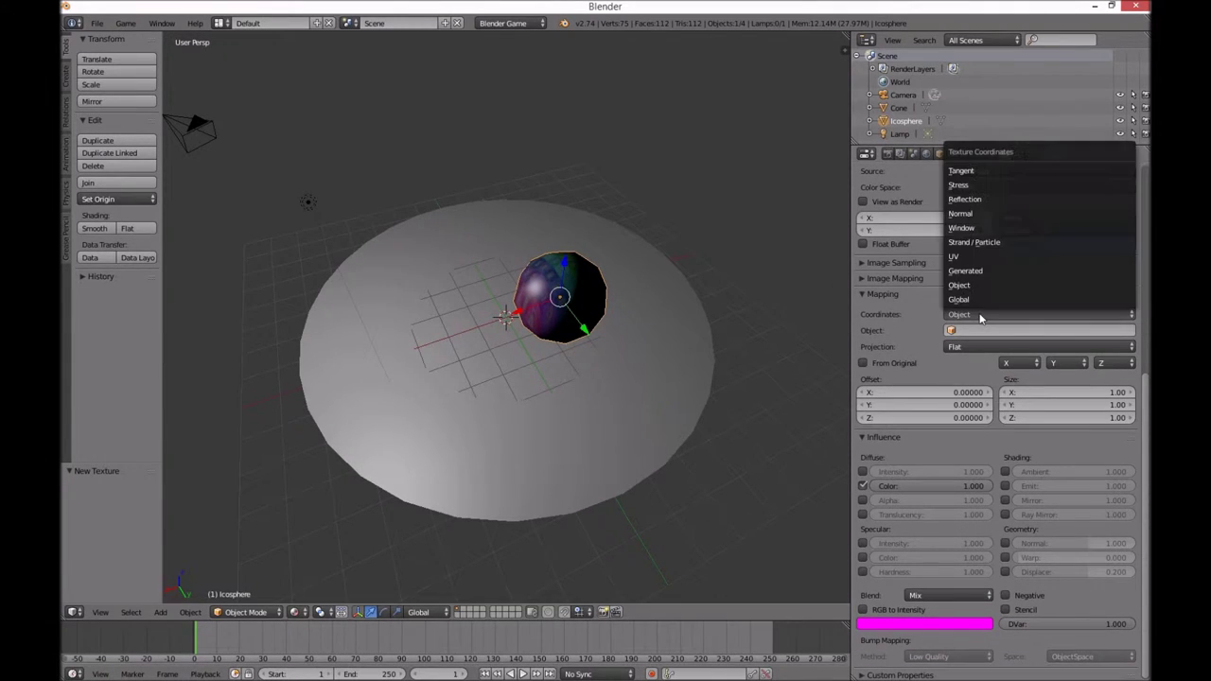
click(961, 214)
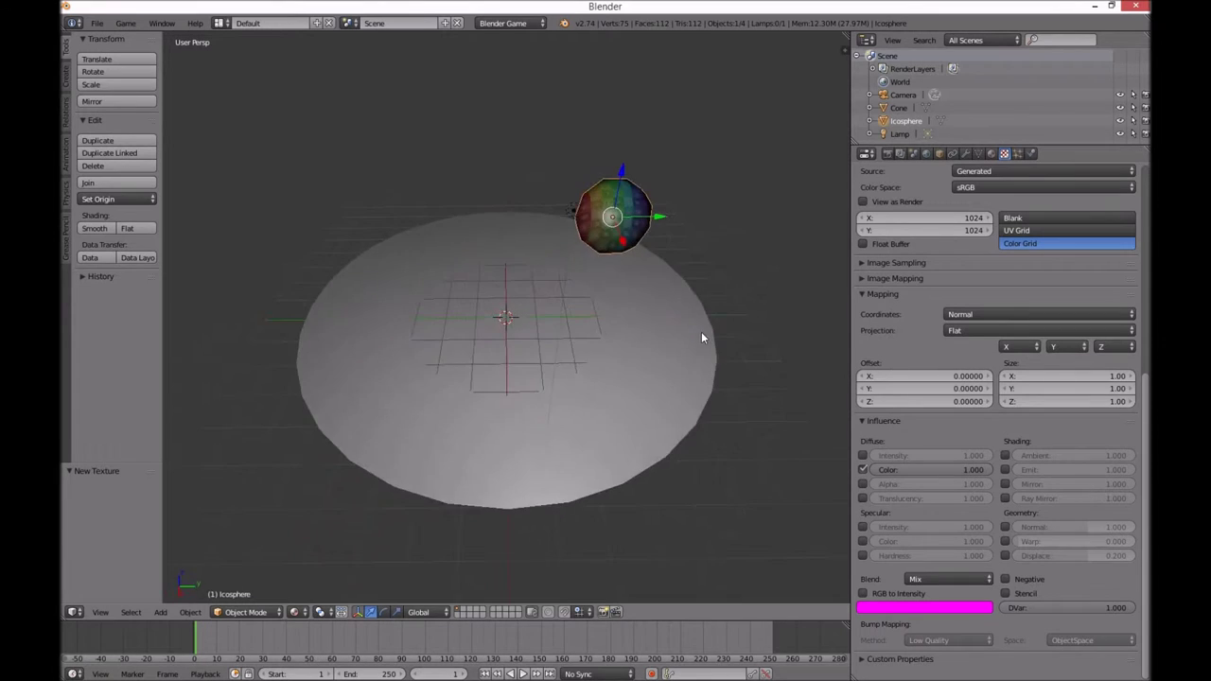
middle_drag(591, 344, 562, 362)
click(972, 314)
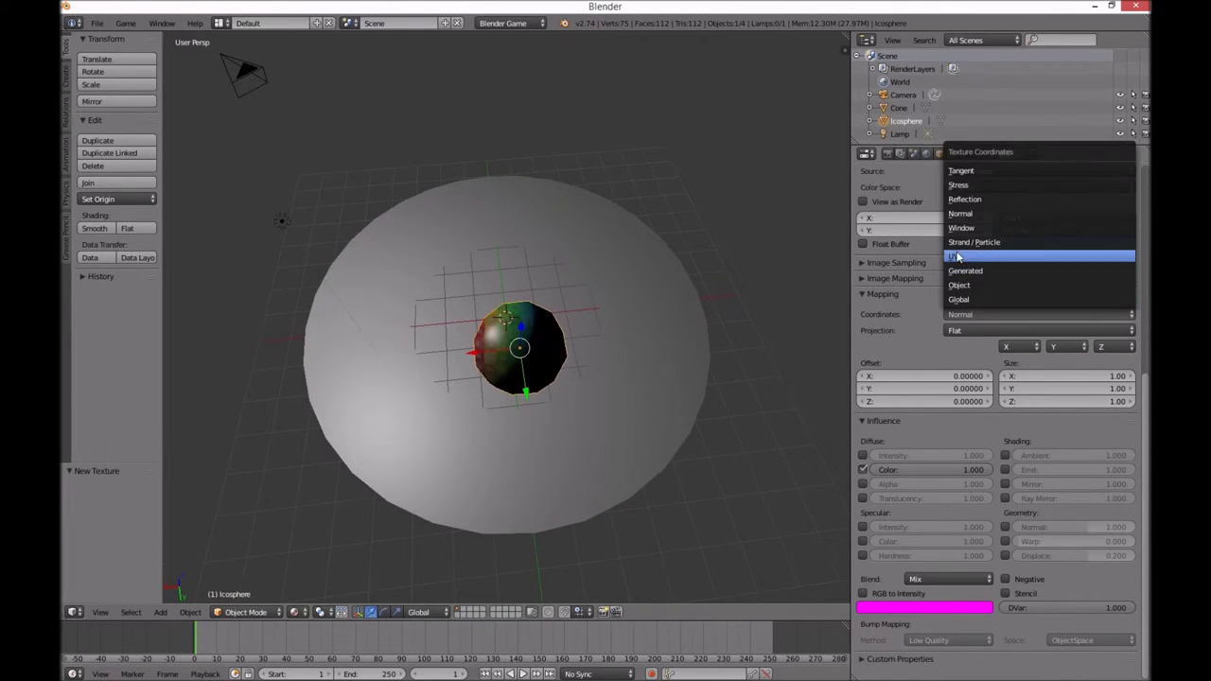
click(965, 199)
middle_drag(644, 331, 612, 356)
key(p)
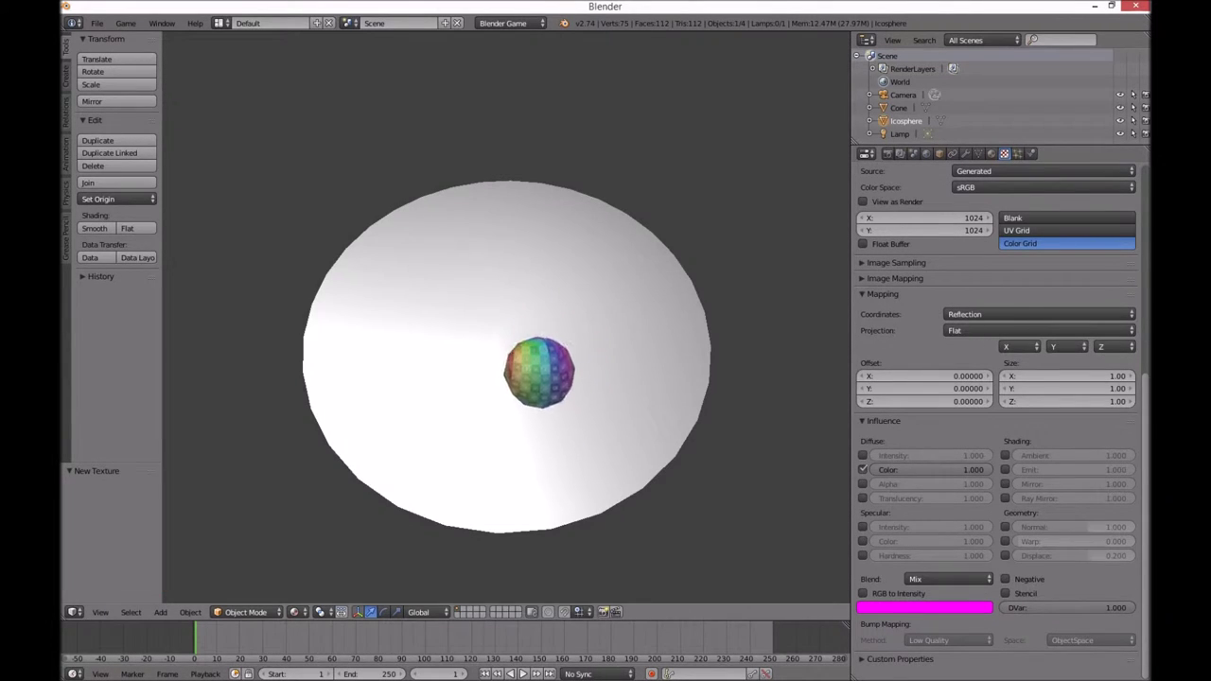
key(Escape)
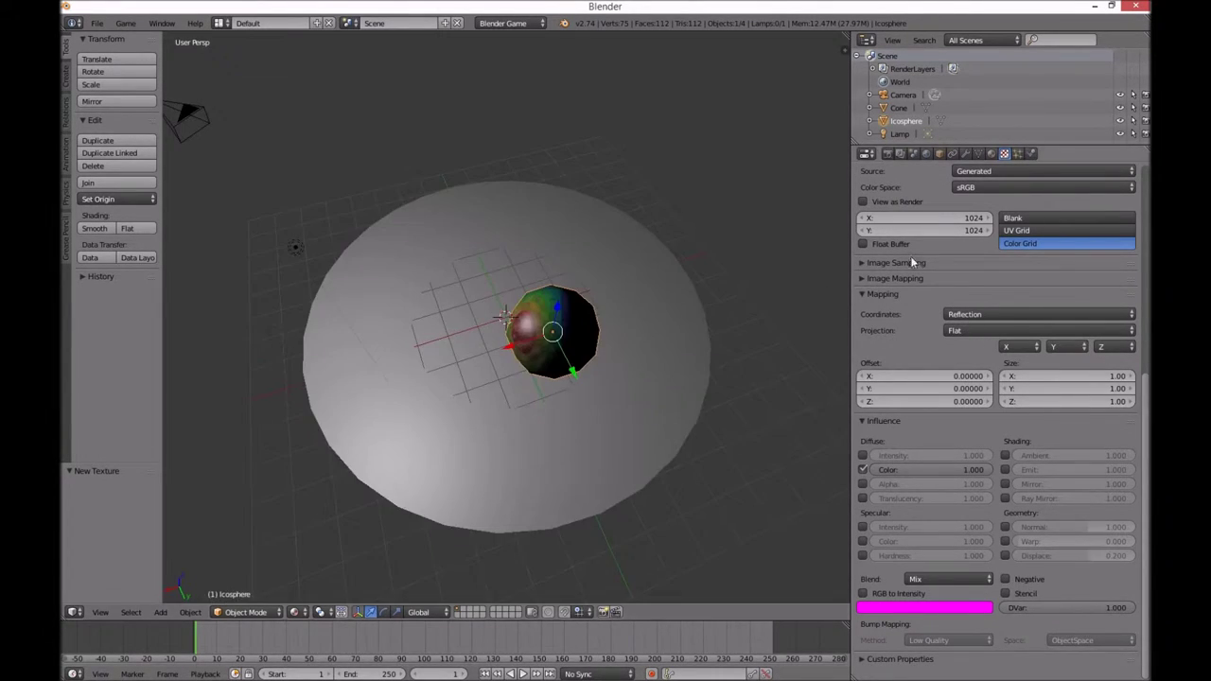
Set the icosphere texture's mapping coordinates back to Generated and test-run the game.
click(971, 317)
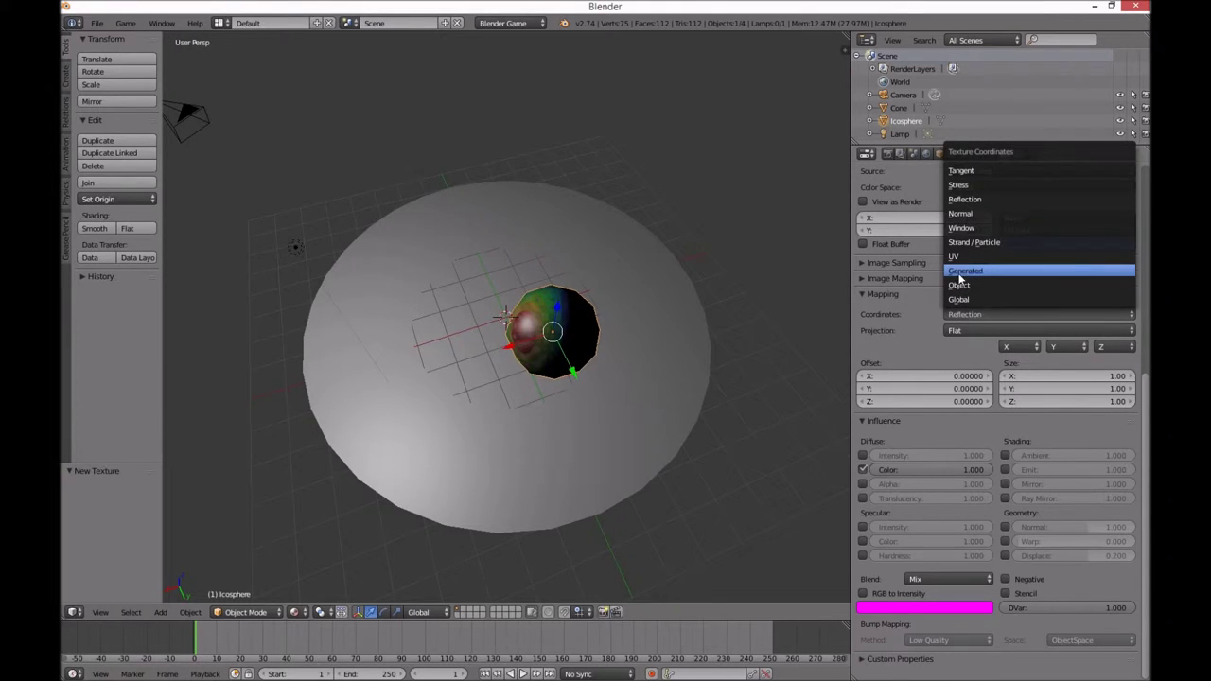
click(966, 271)
key(p)
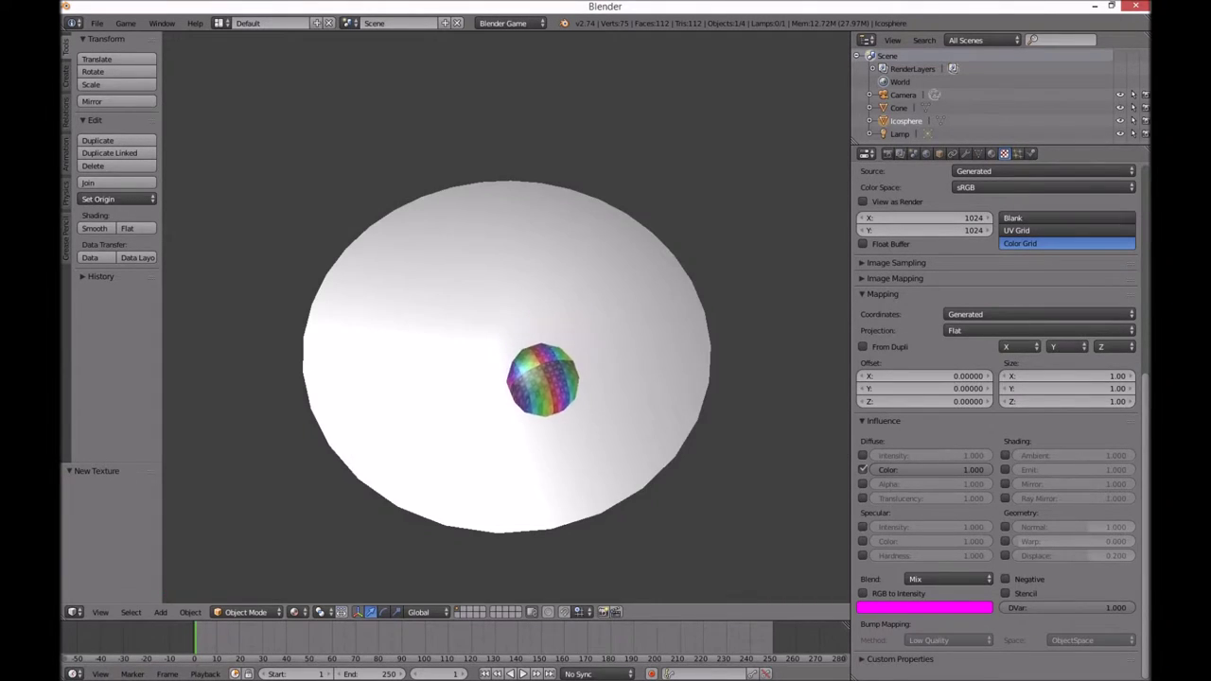
key(Escape)
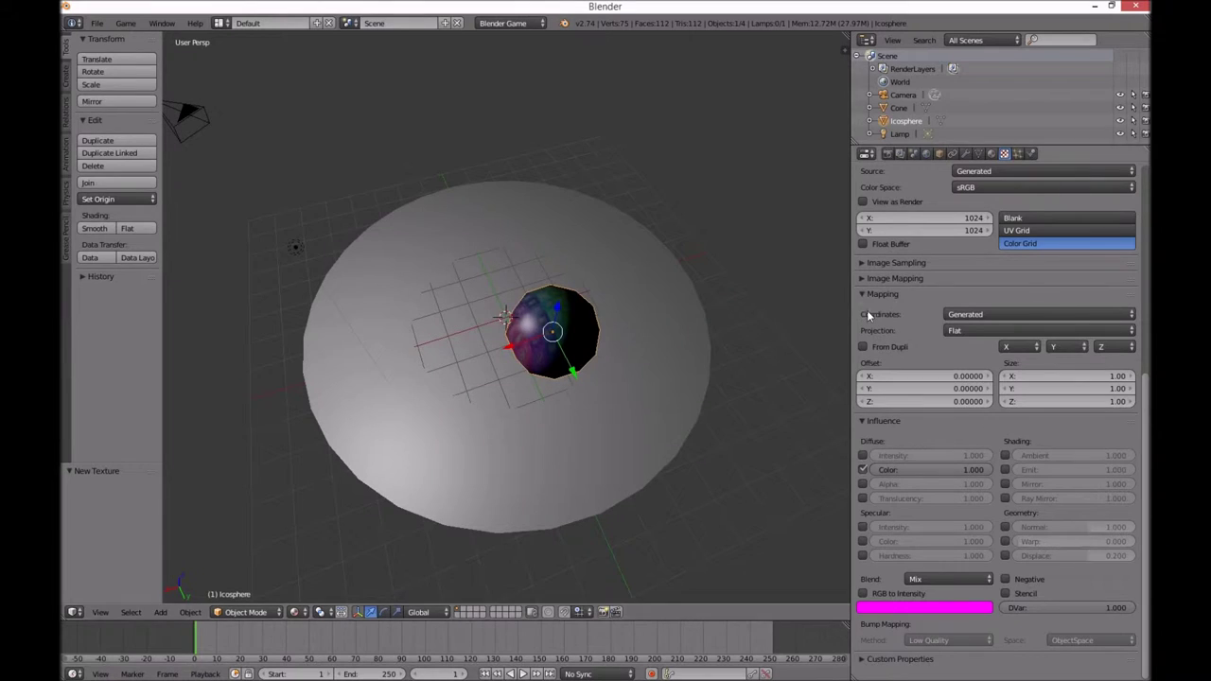
Give the cone a new material and a new texture with a generated 1024 × 1024 px Color Grid image.
right_click(680, 374)
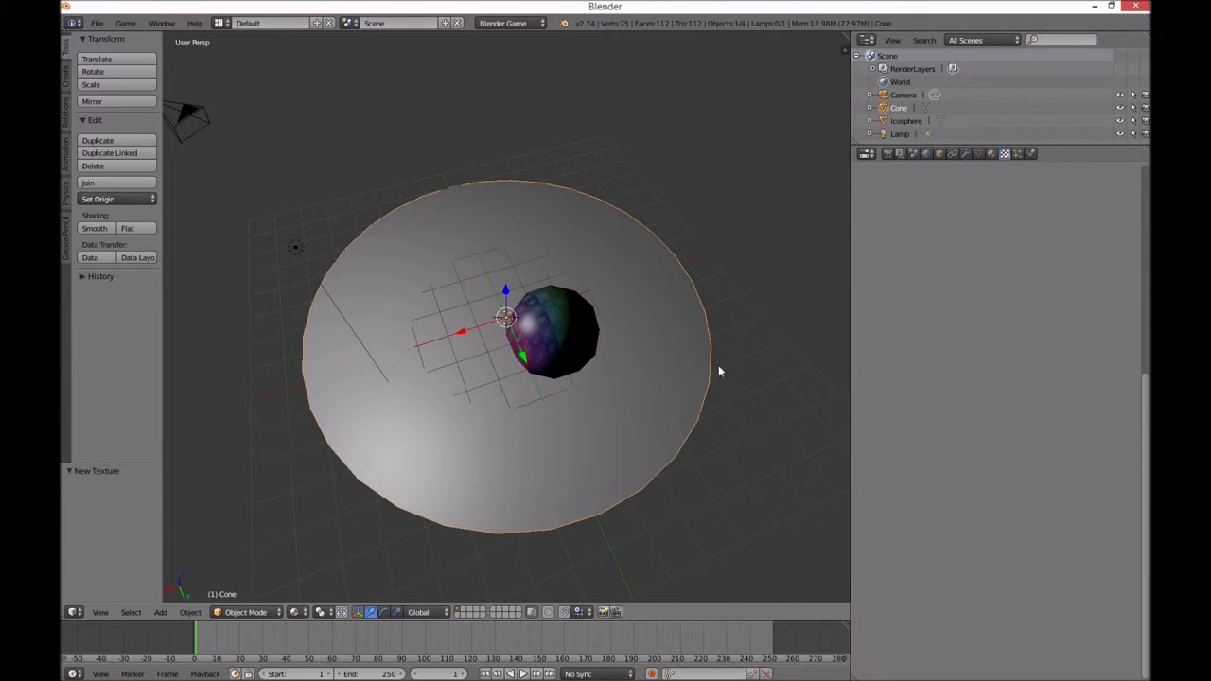
click(992, 155)
click(956, 239)
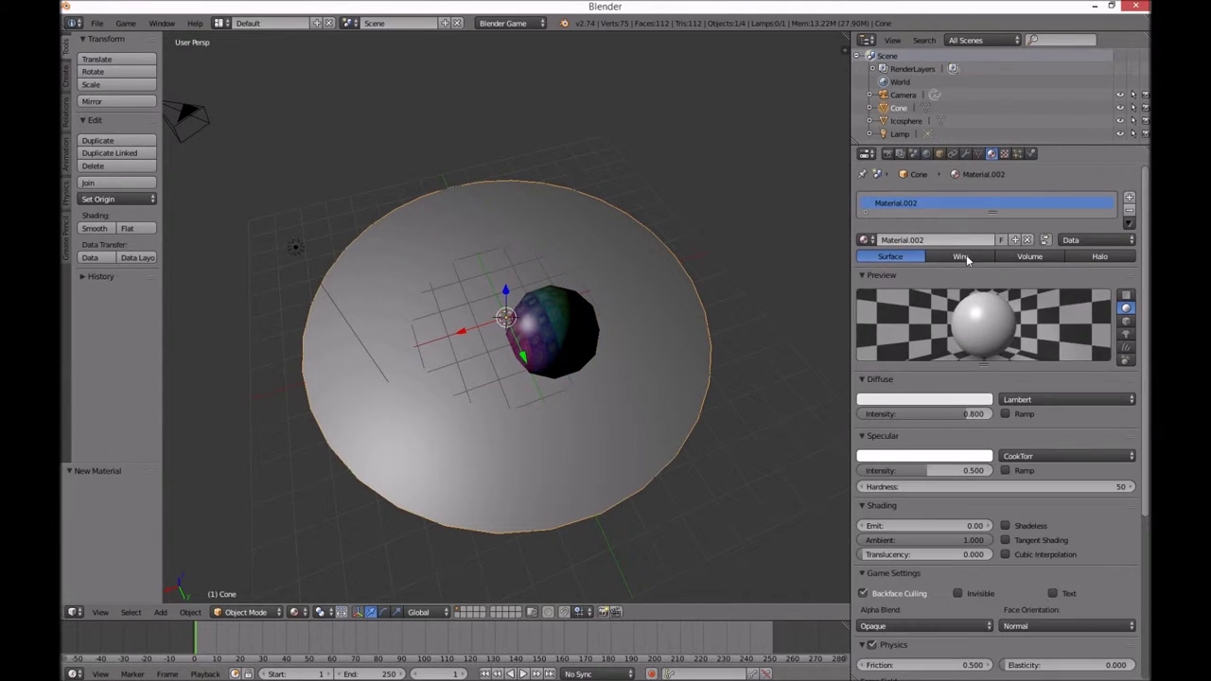
click(1005, 154)
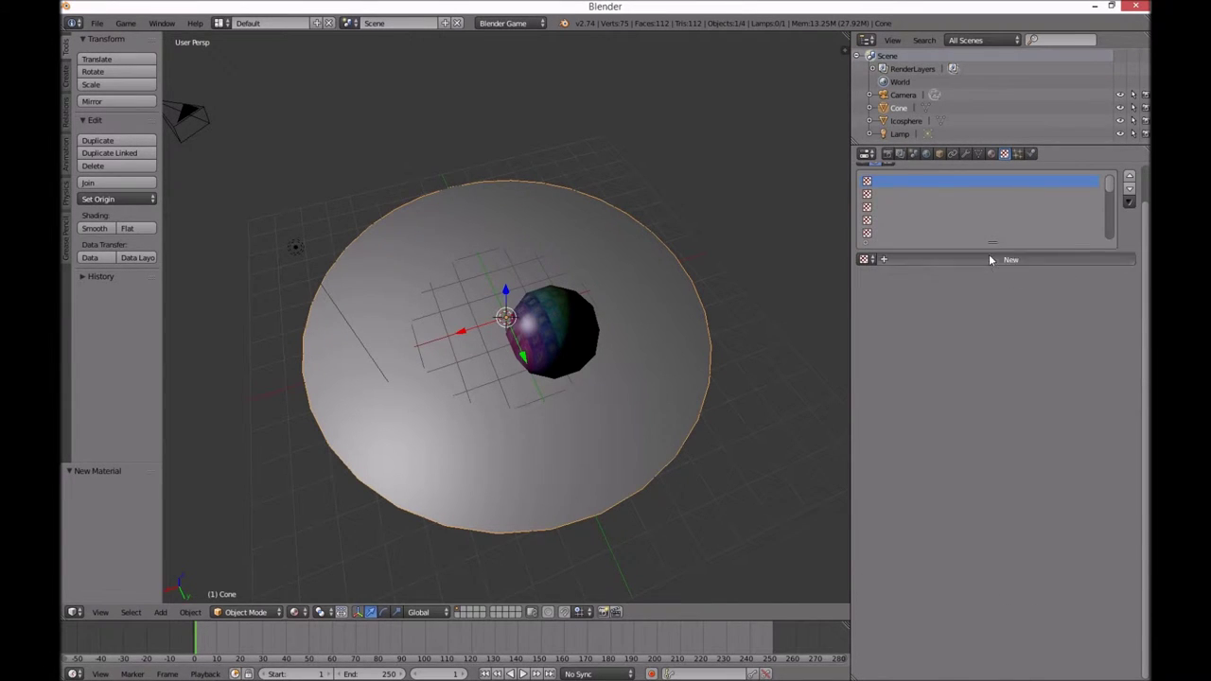
click(991, 259)
click(949, 467)
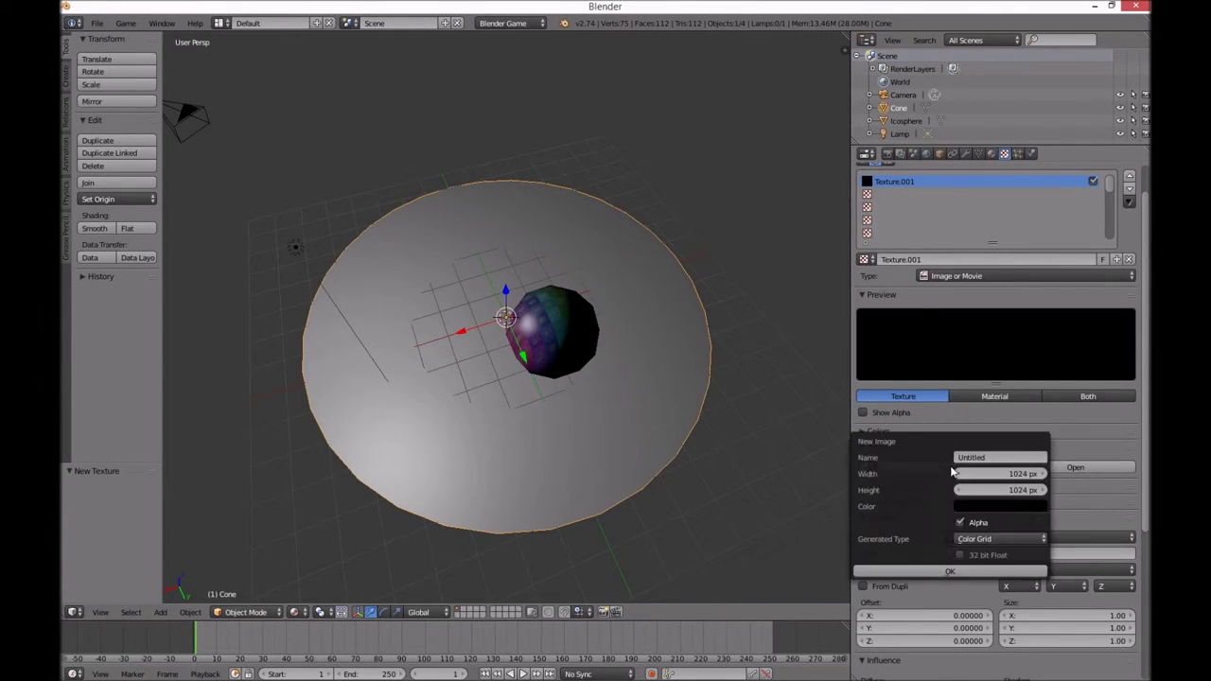
click(955, 571)
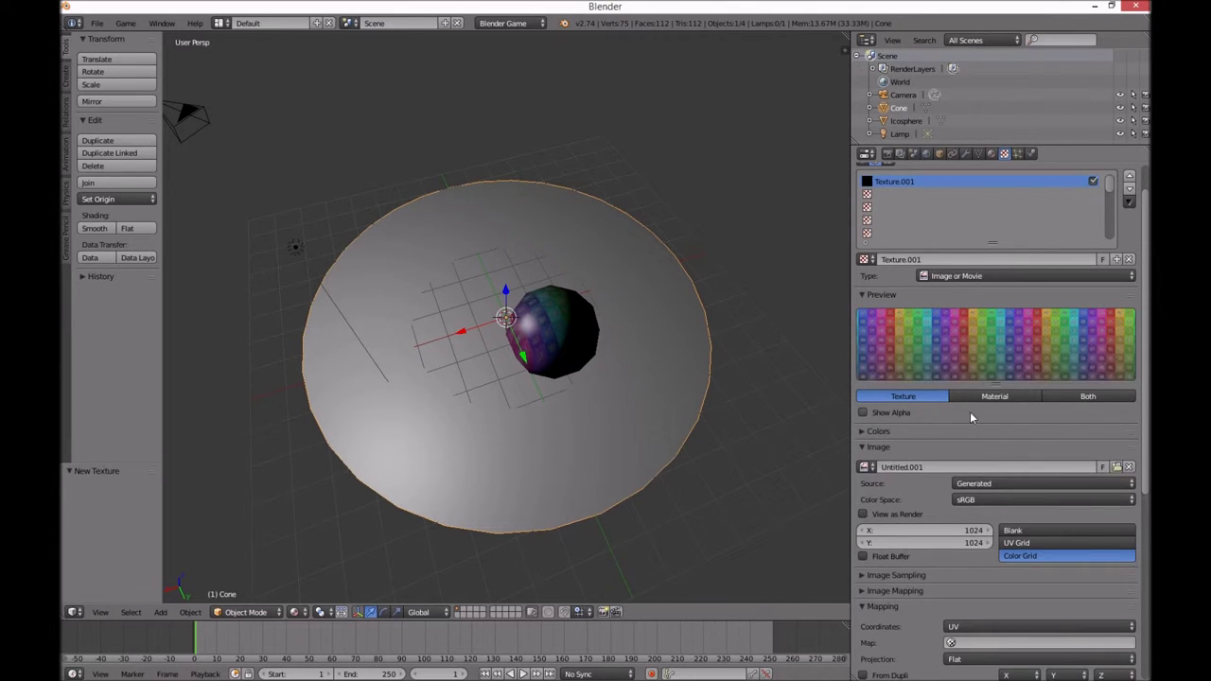
Set the cone texture's mapping coordinates to Generated and test-run the game.
scroll(1039, 450, down, 3)
scroll(1026, 442, down, 3)
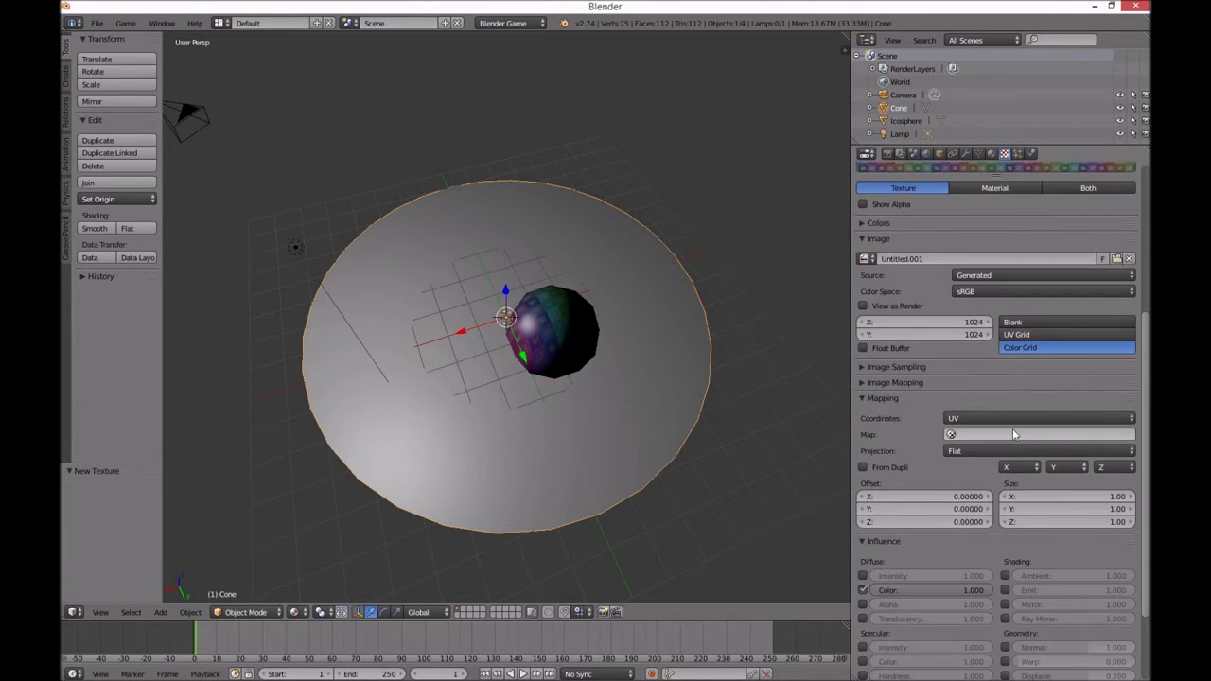
click(963, 418)
click(965, 376)
mouse_move(492, 407)
middle_down()
mouse_move(503, 403)
mouse_move(530, 454)
mouse_move(565, 352)
mouse_move(494, 402)
middle_up()
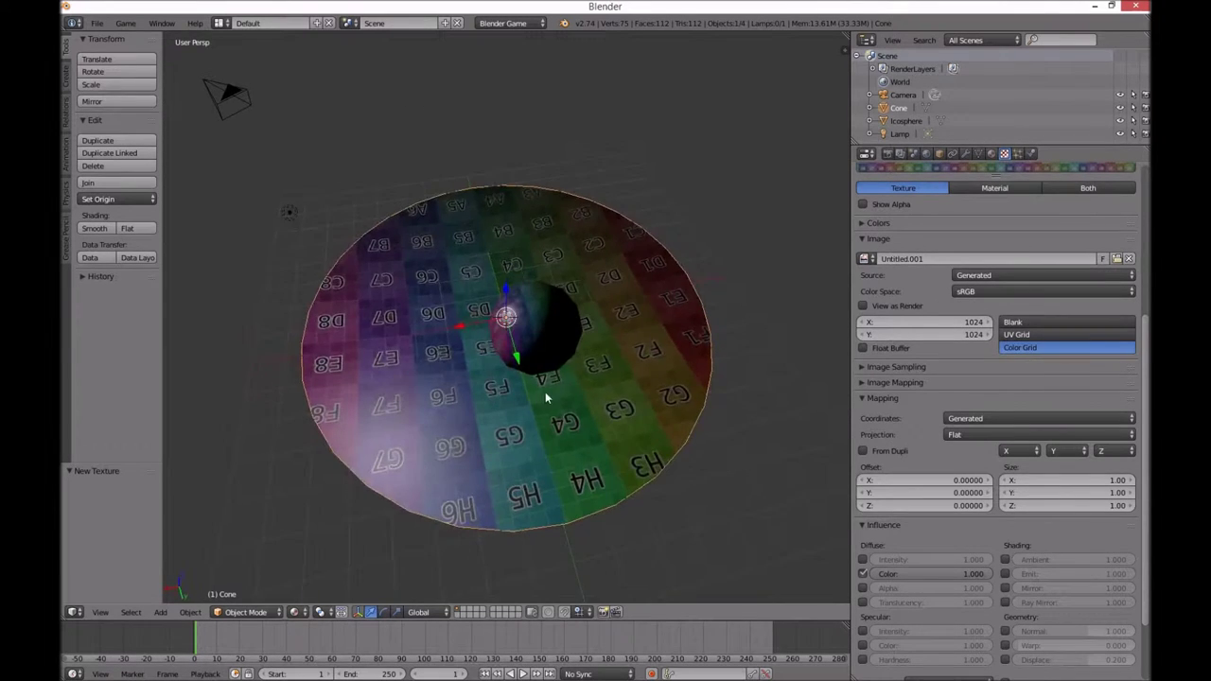
key(p)
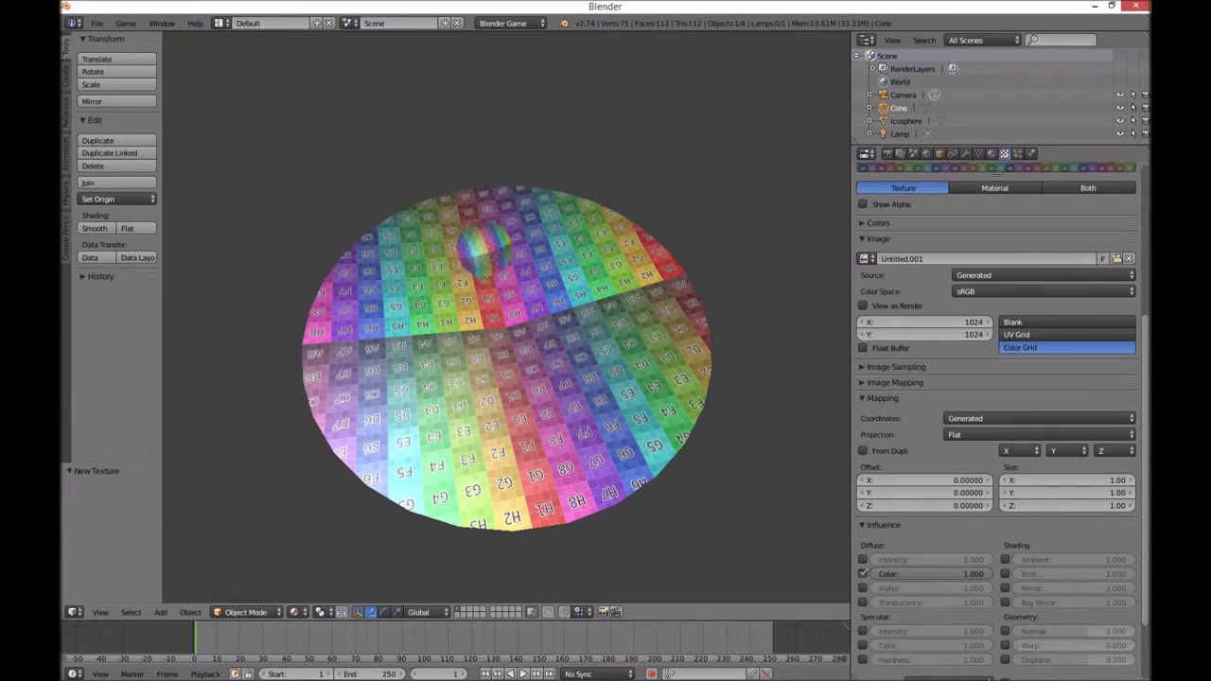
key(Escape)
Test-run the game again while viewing the textured bowl and ball from the opposite side.
middle_drag(536, 430, 693, 391)
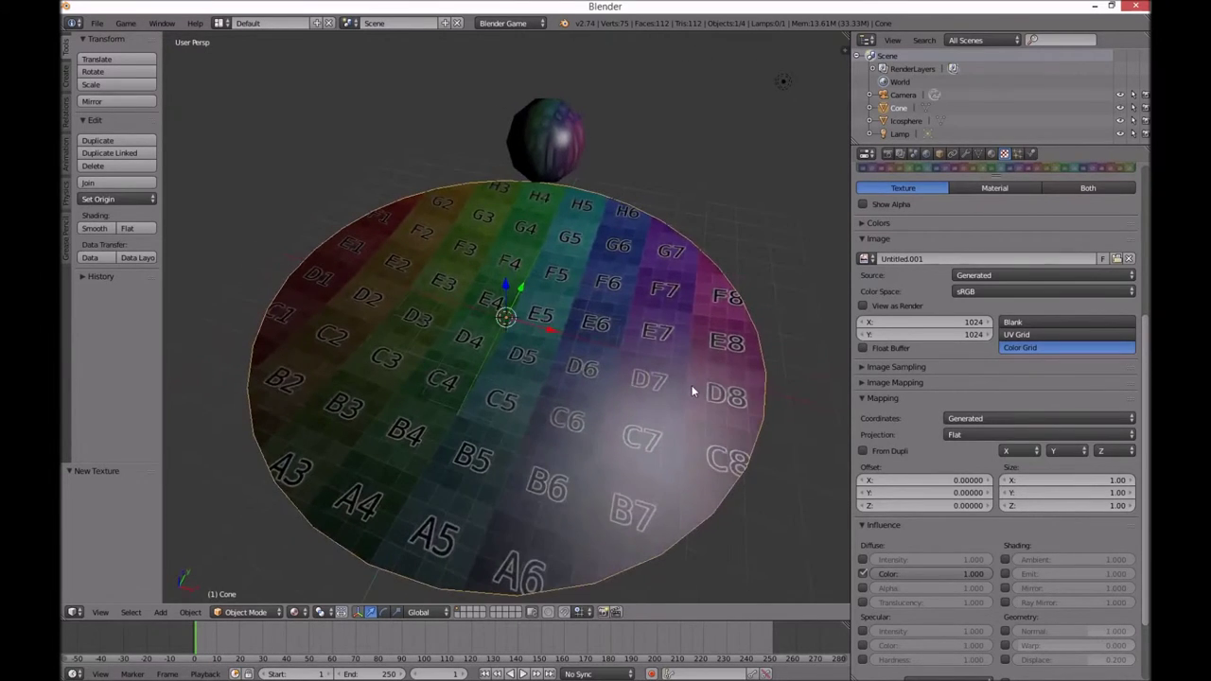
scroll(653, 383, up, 3)
scroll(615, 377, down, 3)
key(p)
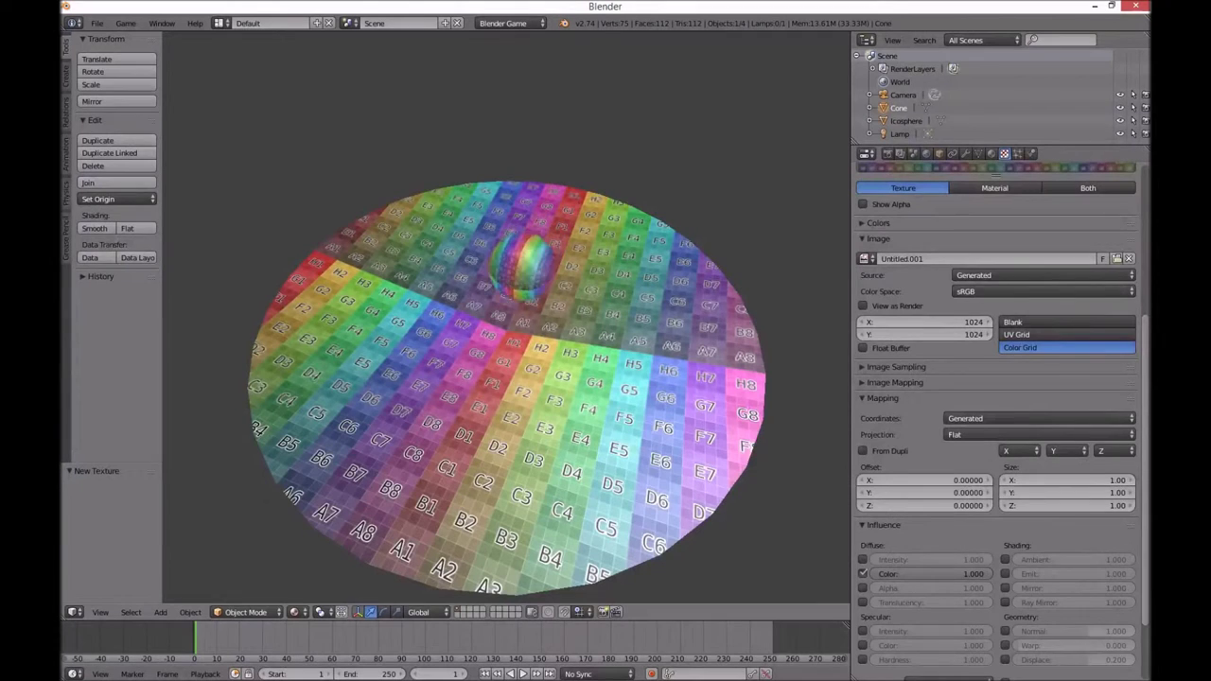
key(Escape)
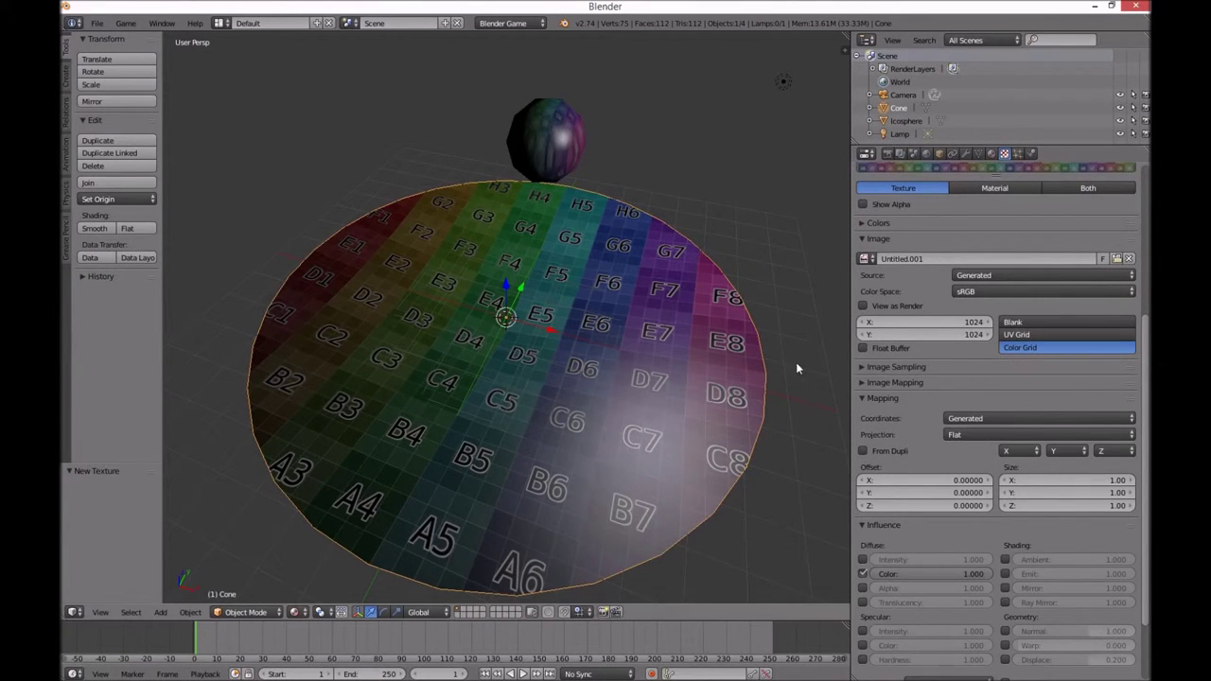
scroll(967, 366, up, 6)
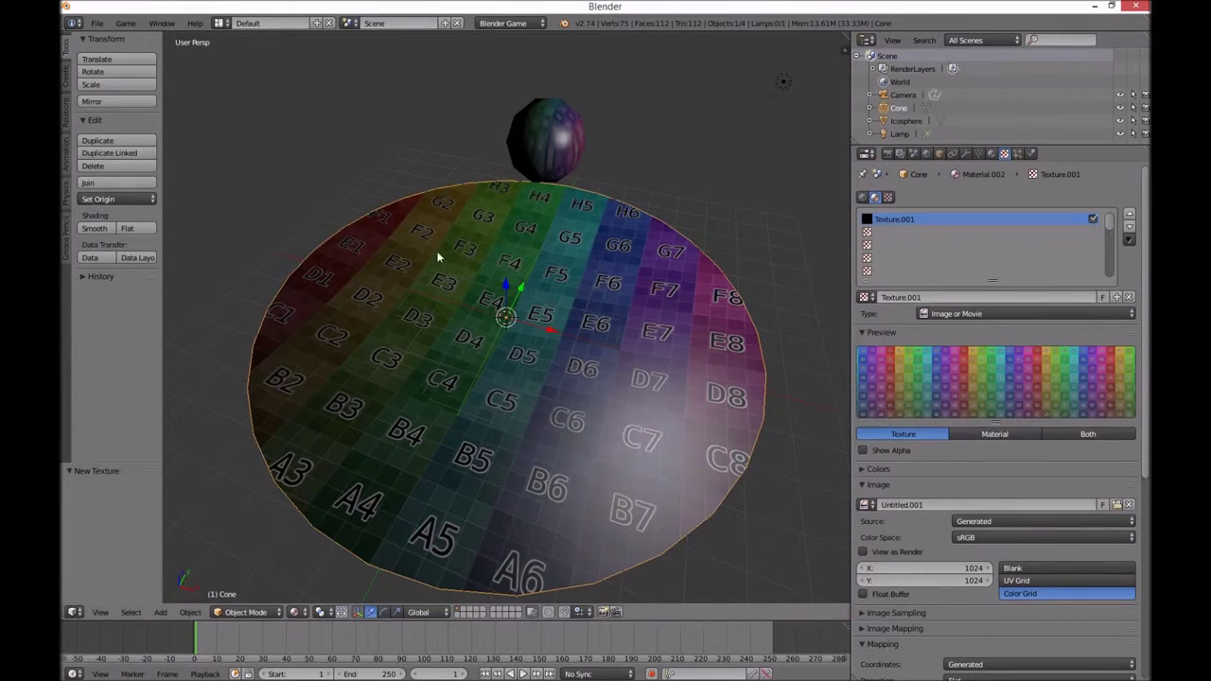
Duplicate the icosphere four times, spreading the copies above the bowl, and test-run the game.
right_click(556, 148)
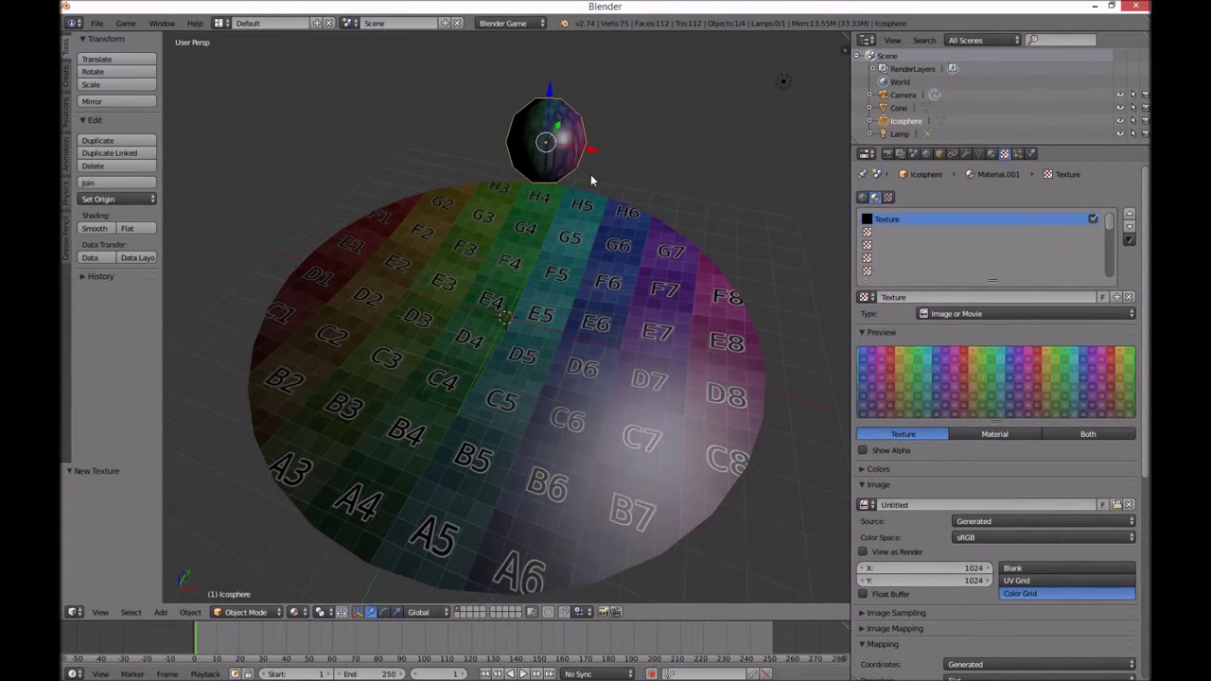
key(shift+d)
click(671, 208)
key(shift+d)
click(598, 266)
key(shift+d)
click(507, 231)
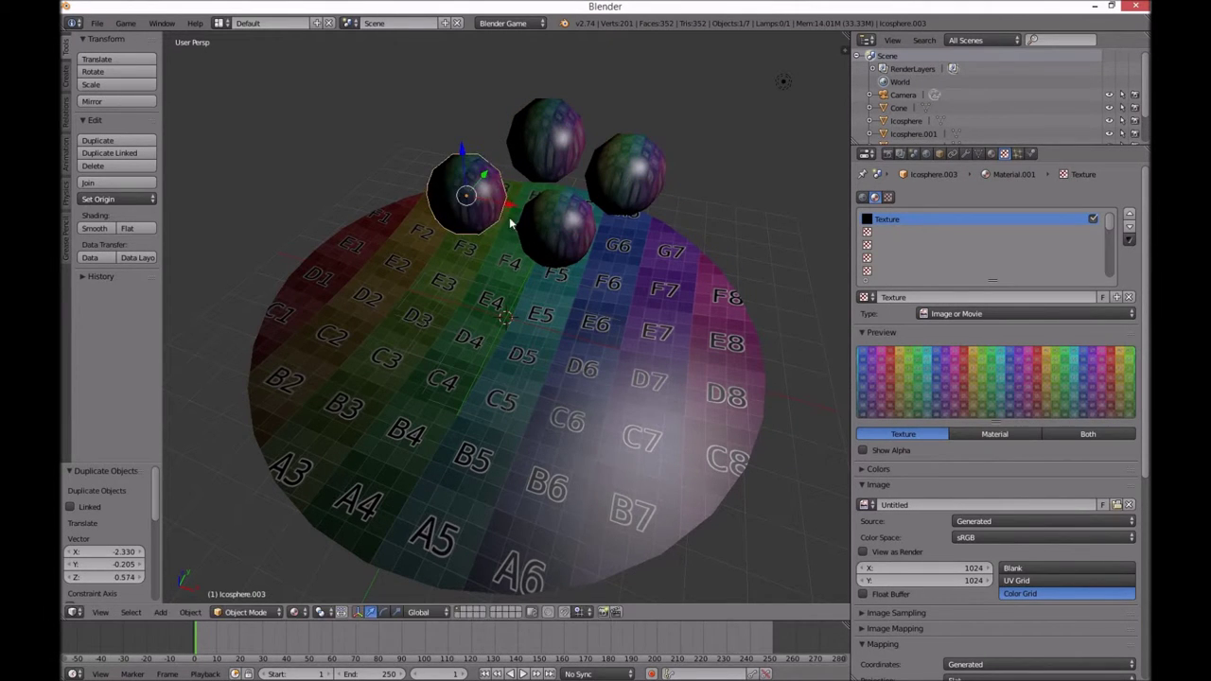
key(shift+d)
click(493, 137)
key(p)
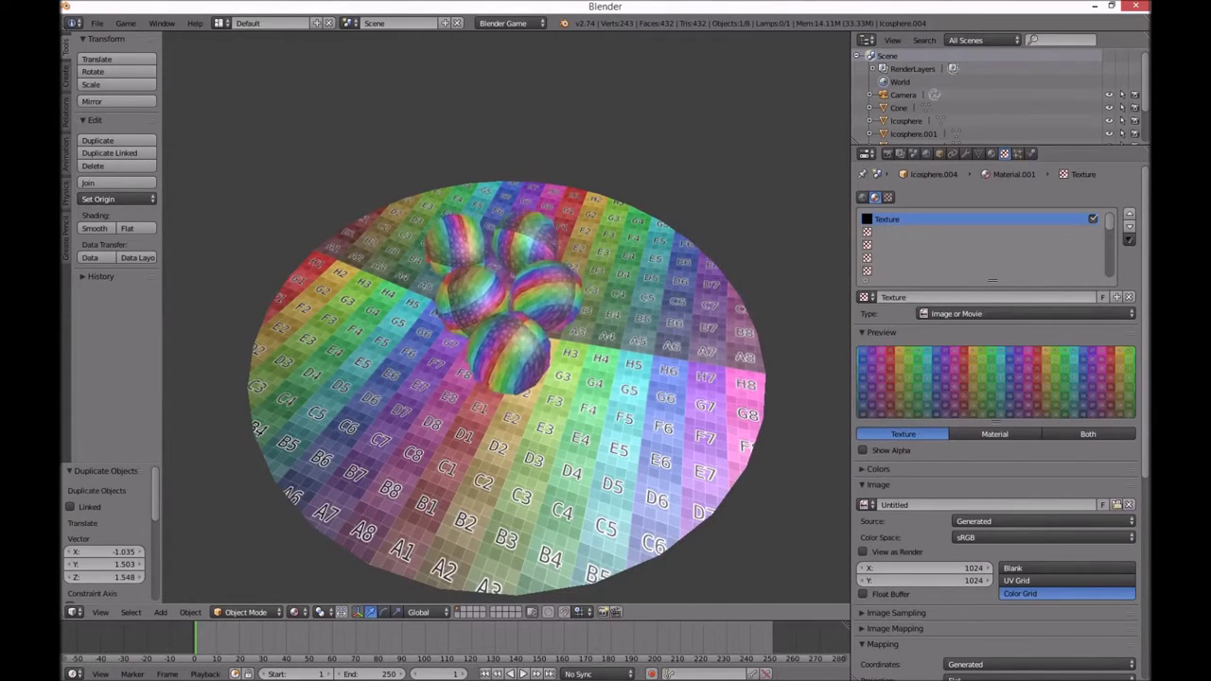
key(Escape)
Change the viewport's material mode to GLSL and test-run the game from the top view.
middle_drag(645, 265, 620, 390)
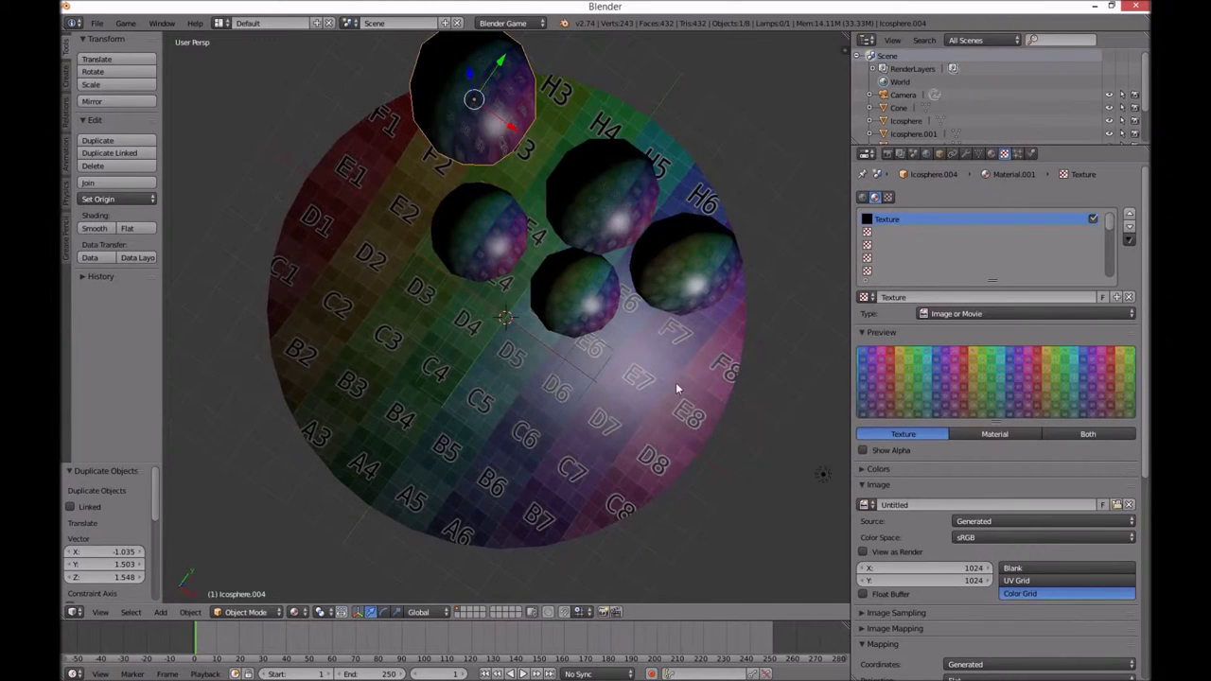
key(KP_7)
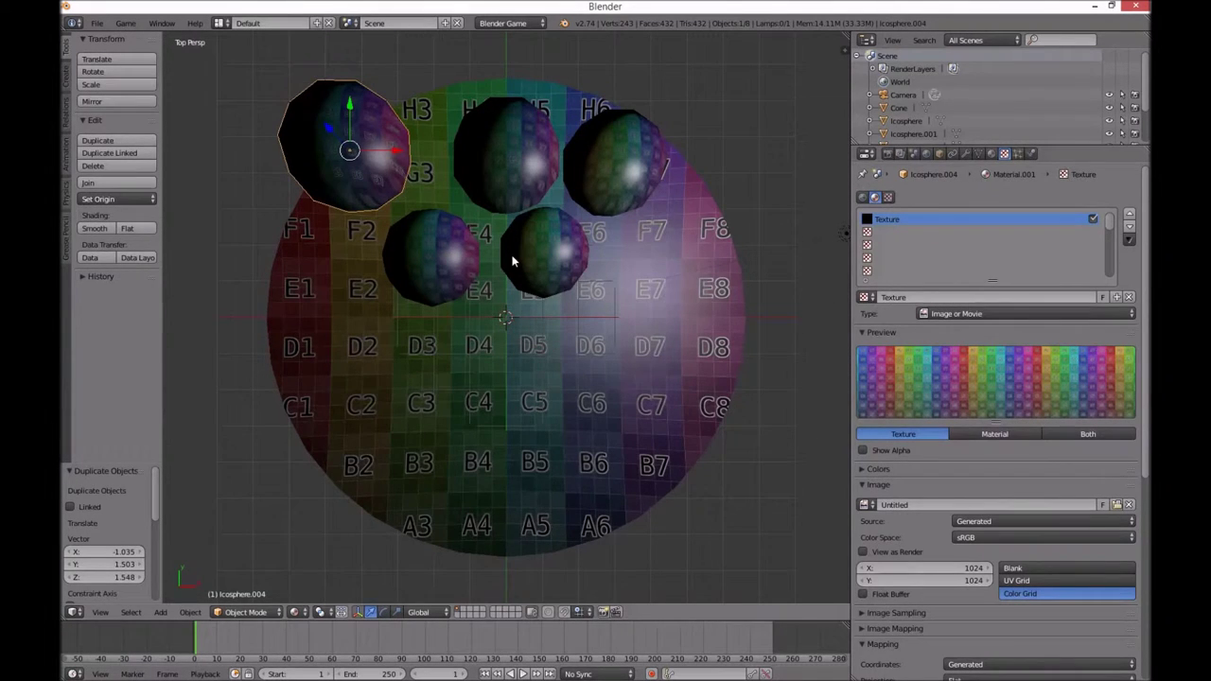
key(n)
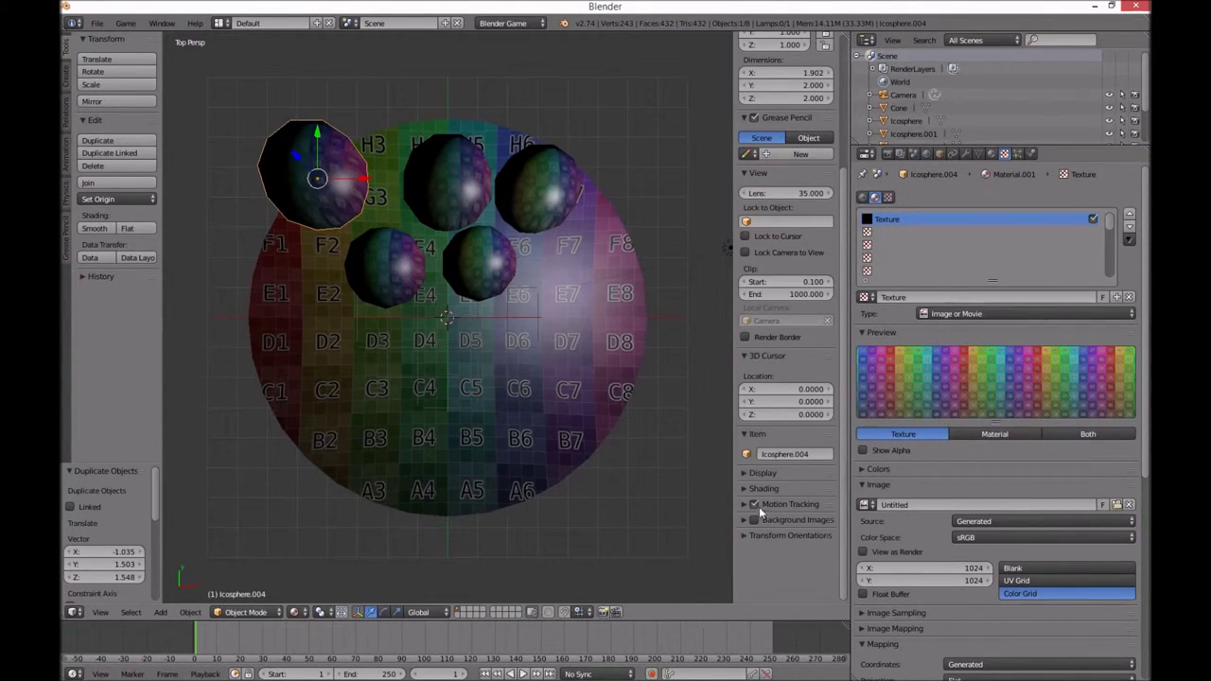
click(757, 473)
click(742, 473)
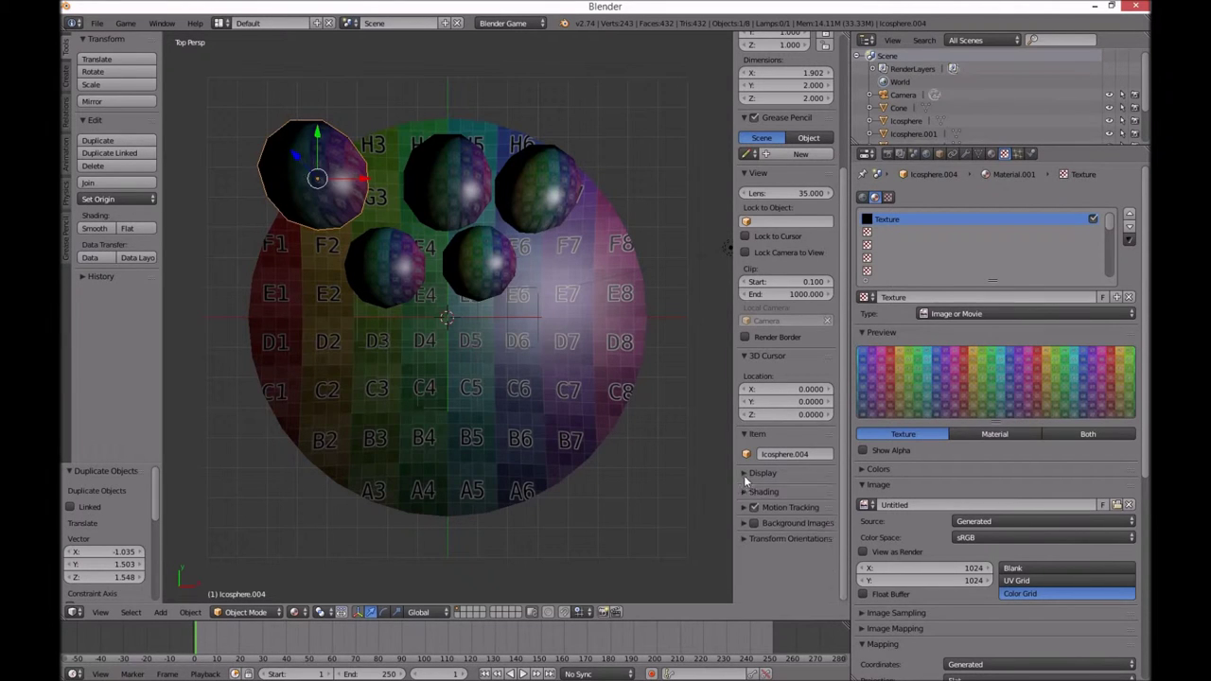
click(764, 509)
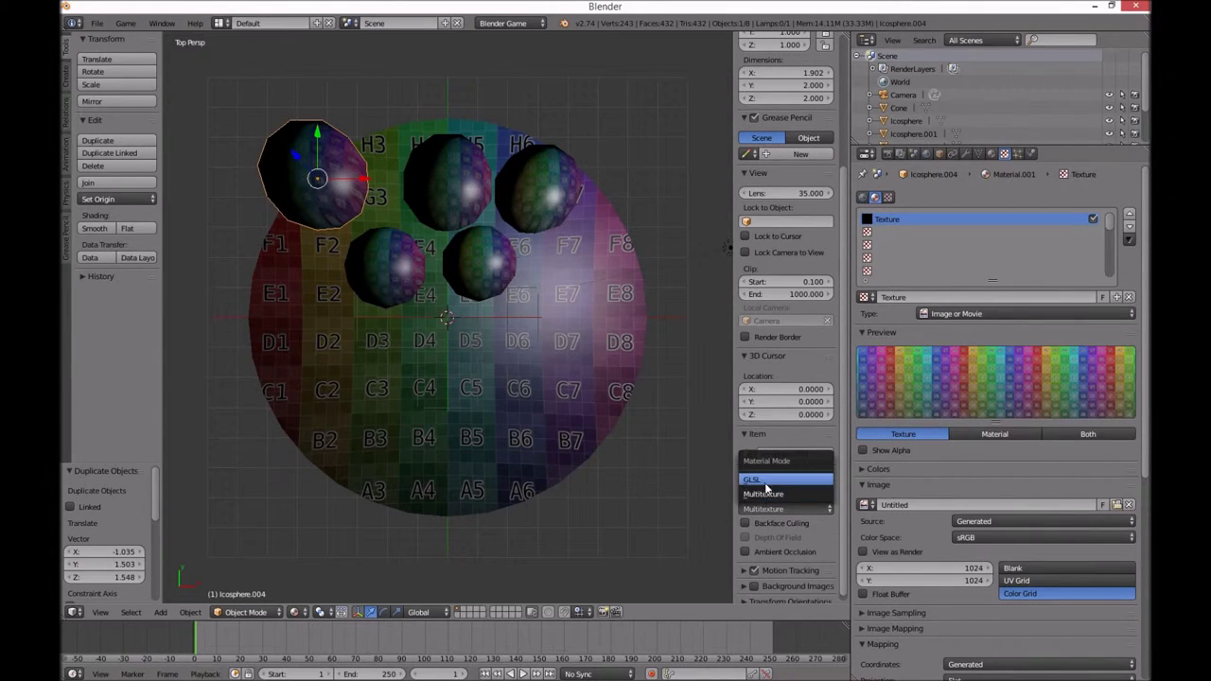
click(766, 484)
key(p)
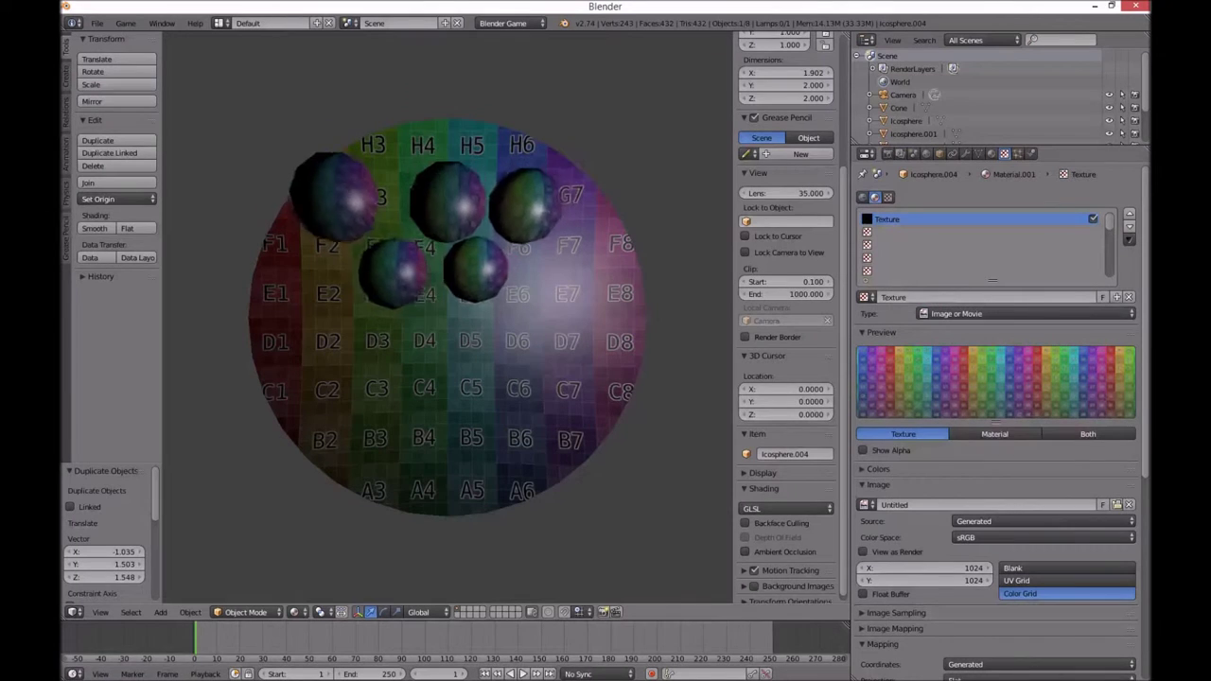
key(Escape)
Raise the most recent icosphere copy about 0.885 units along Z.
middle_drag(560, 311, 516, 314)
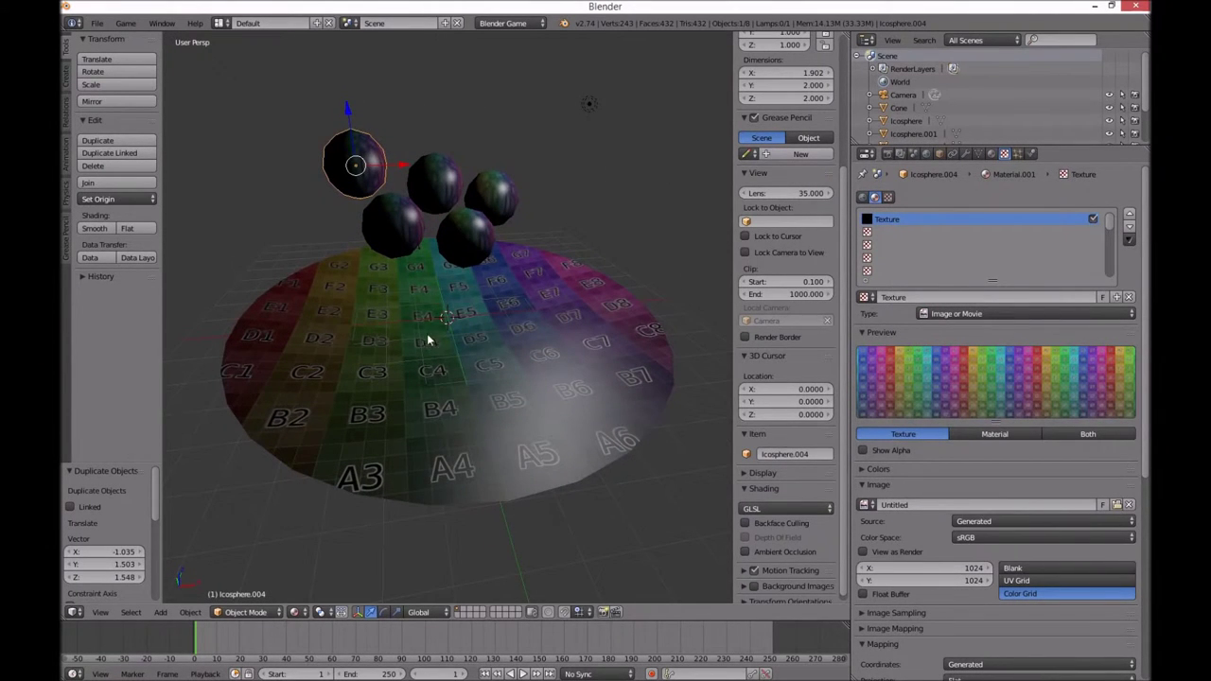
scroll(444, 320, up, 5)
scroll(441, 321, down, 5)
middle_drag(452, 317, 470, 346)
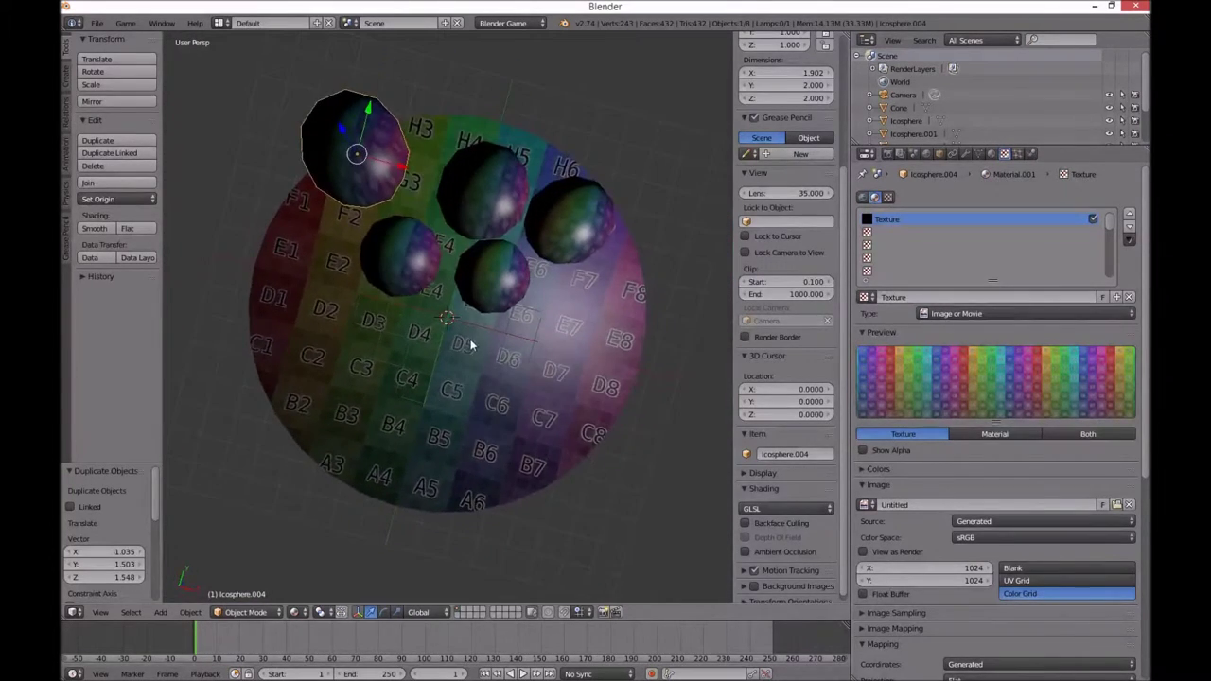
key(KP_7)
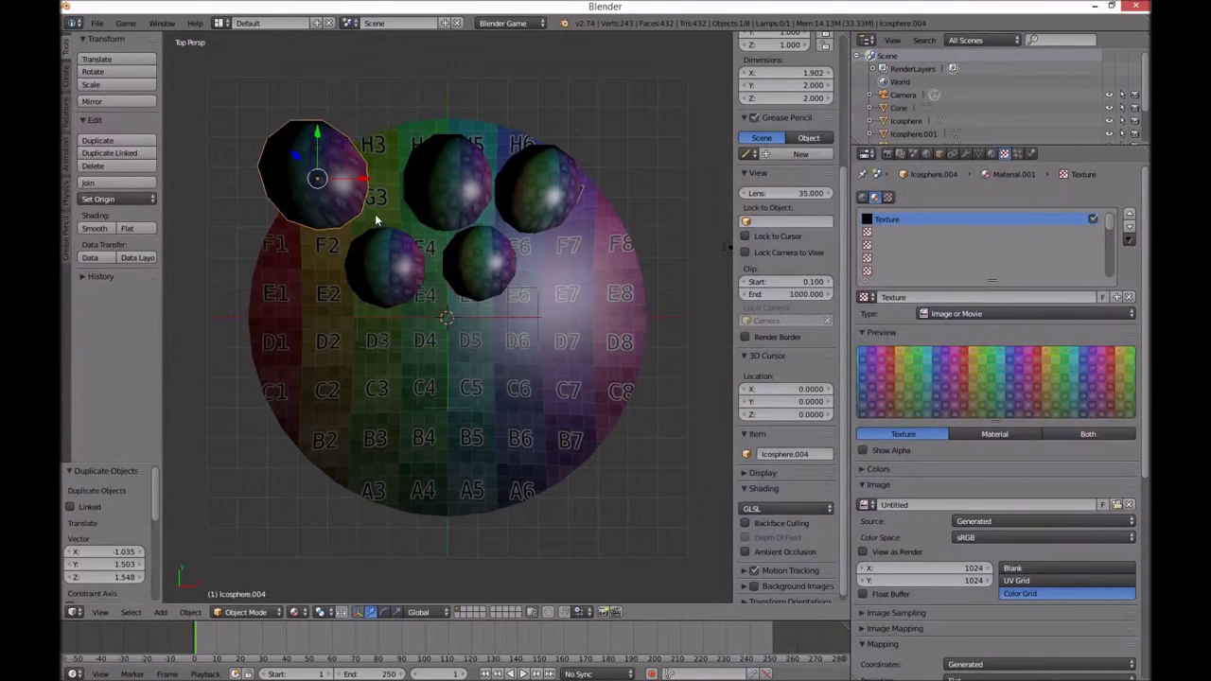
middle_drag(551, 451, 483, 233)
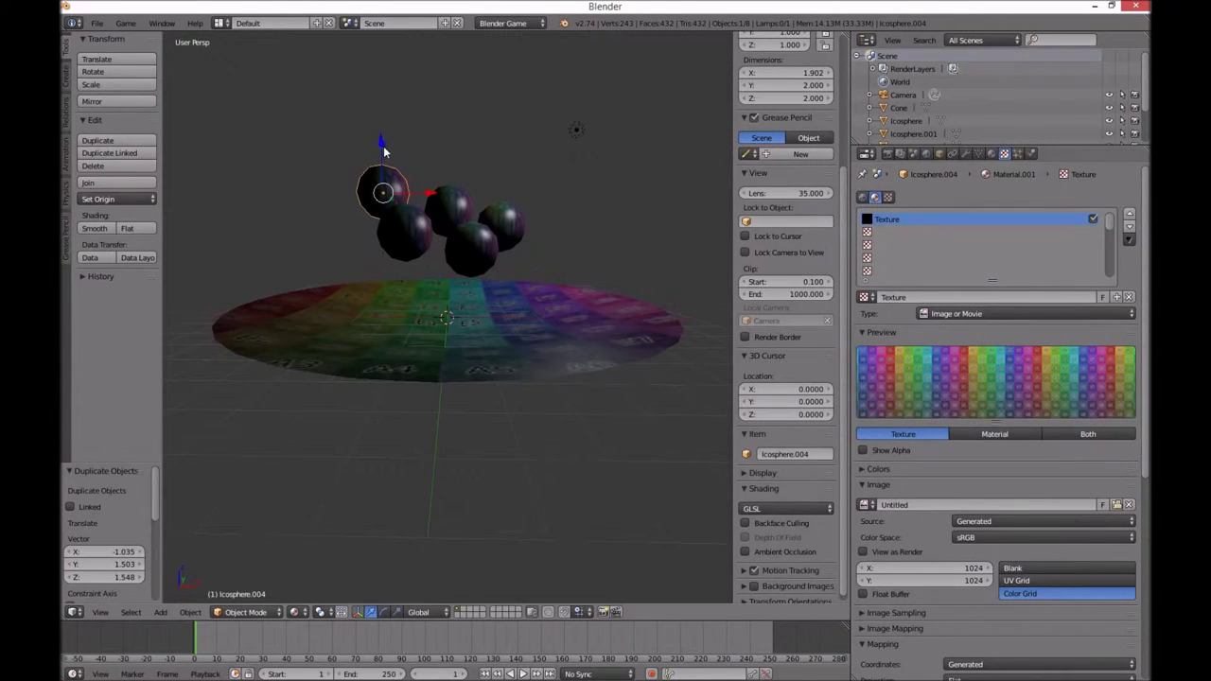
drag(381, 146, 382, 115)
From the top view, duplicate the raised icosphere three times to form a row of four along X.
key(KP_7)
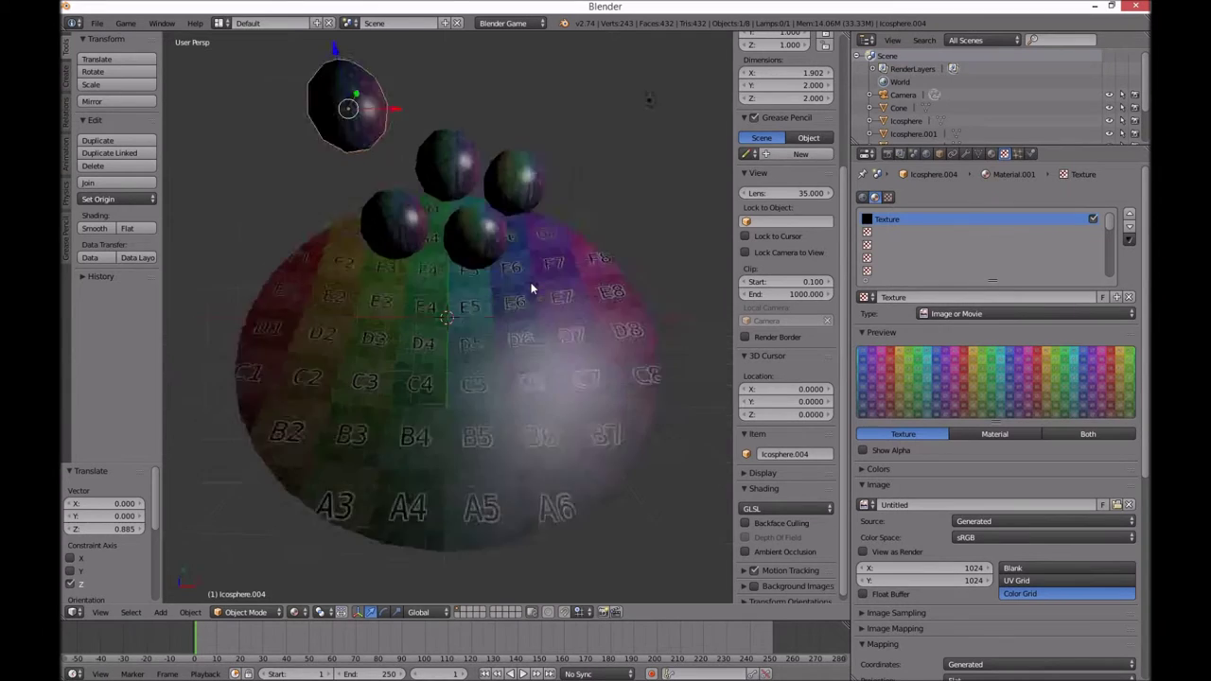
key(shift+d)
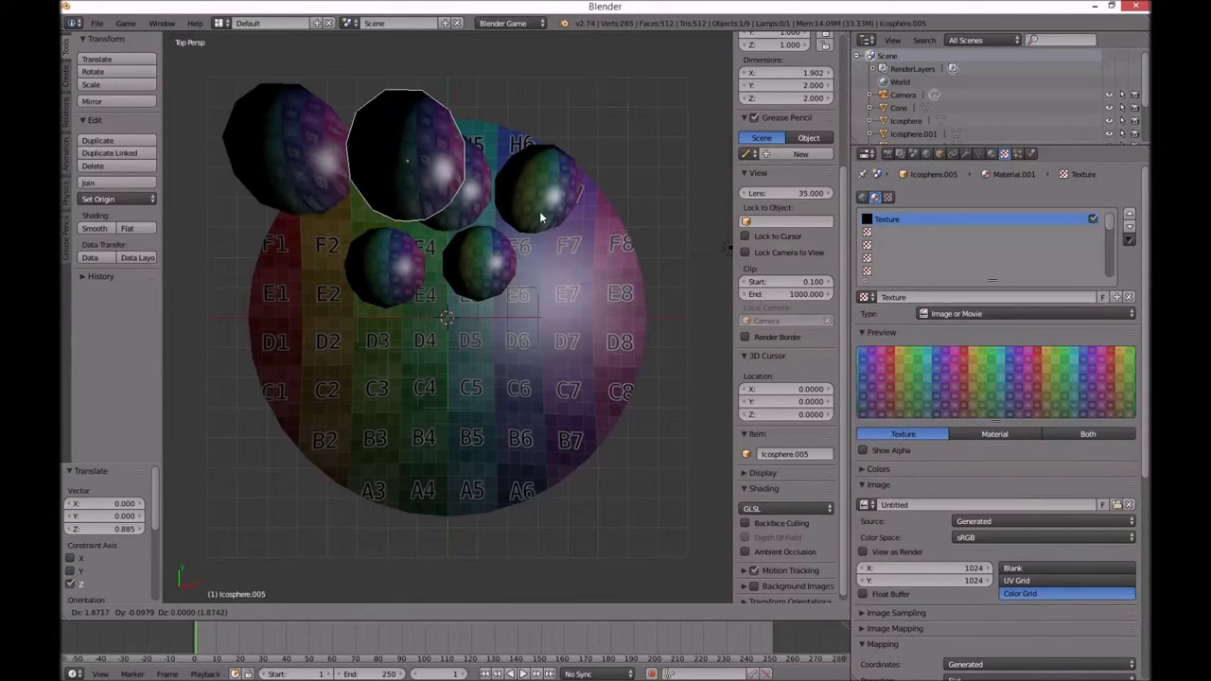
click(549, 199)
key(shift+d)
click(674, 206)
key(shift+d)
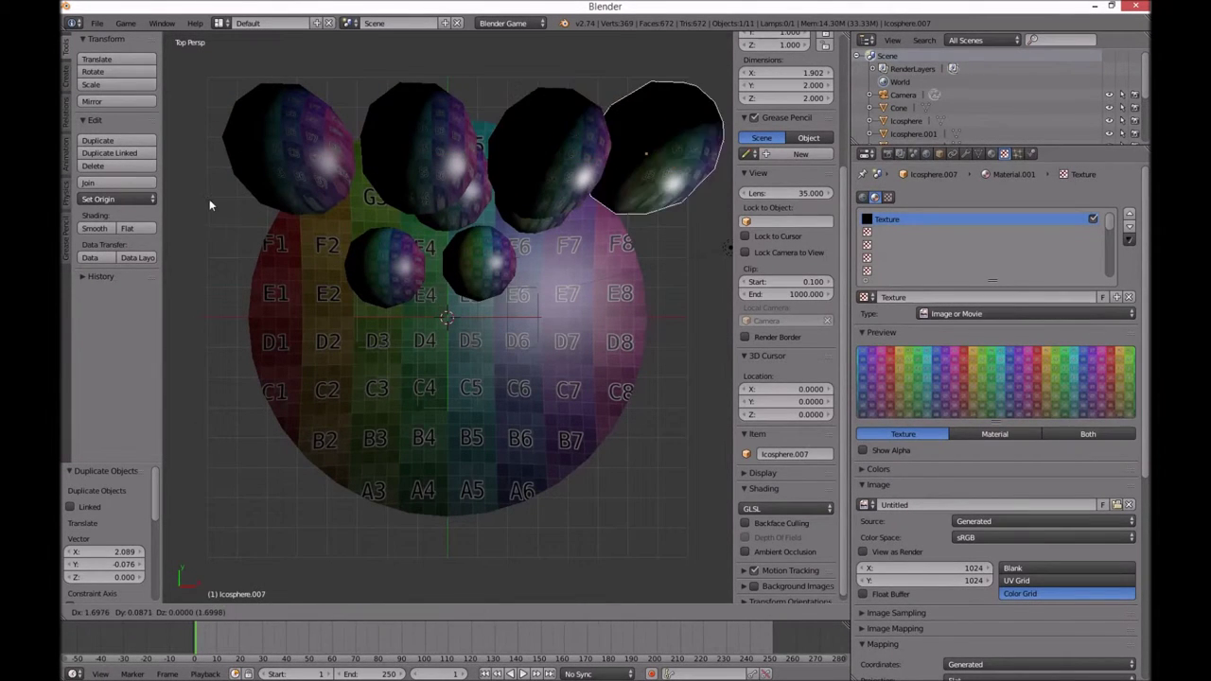
click(243, 203)
Add a second row of four icosphere duplicates about 2.1 units in front of the first row.
key(shift+d)
click(240, 331)
key(shift+d)
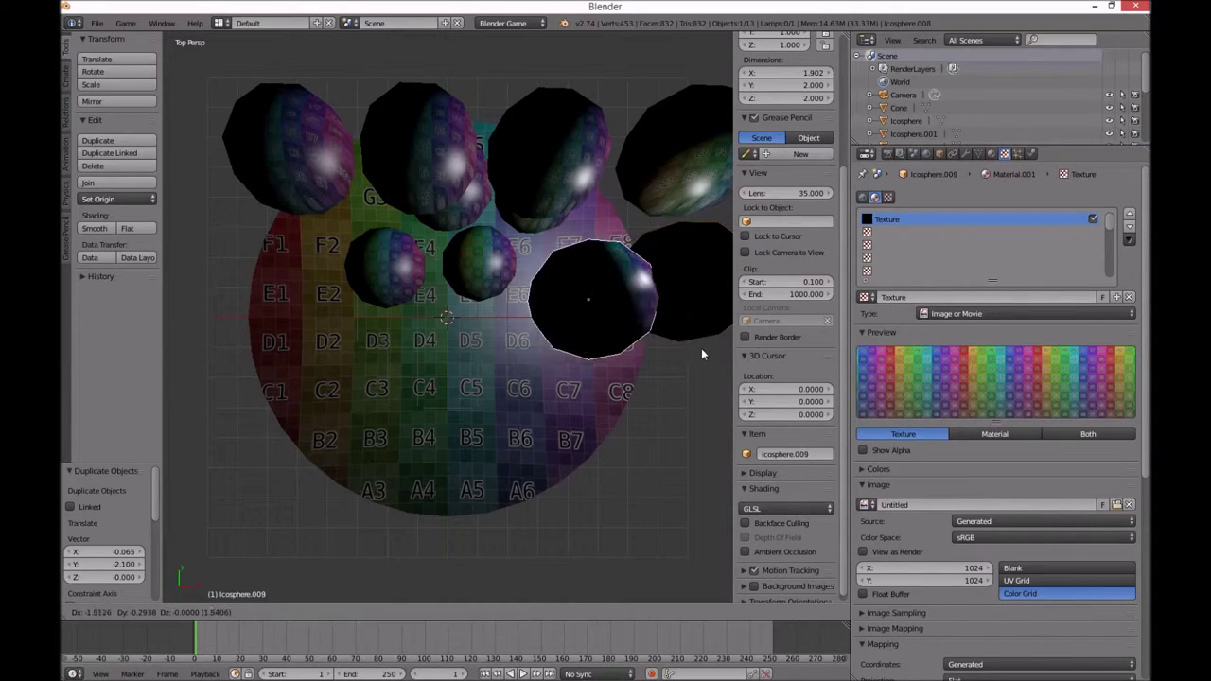
click(654, 351)
key(shift+d)
click(514, 343)
key(shift+d)
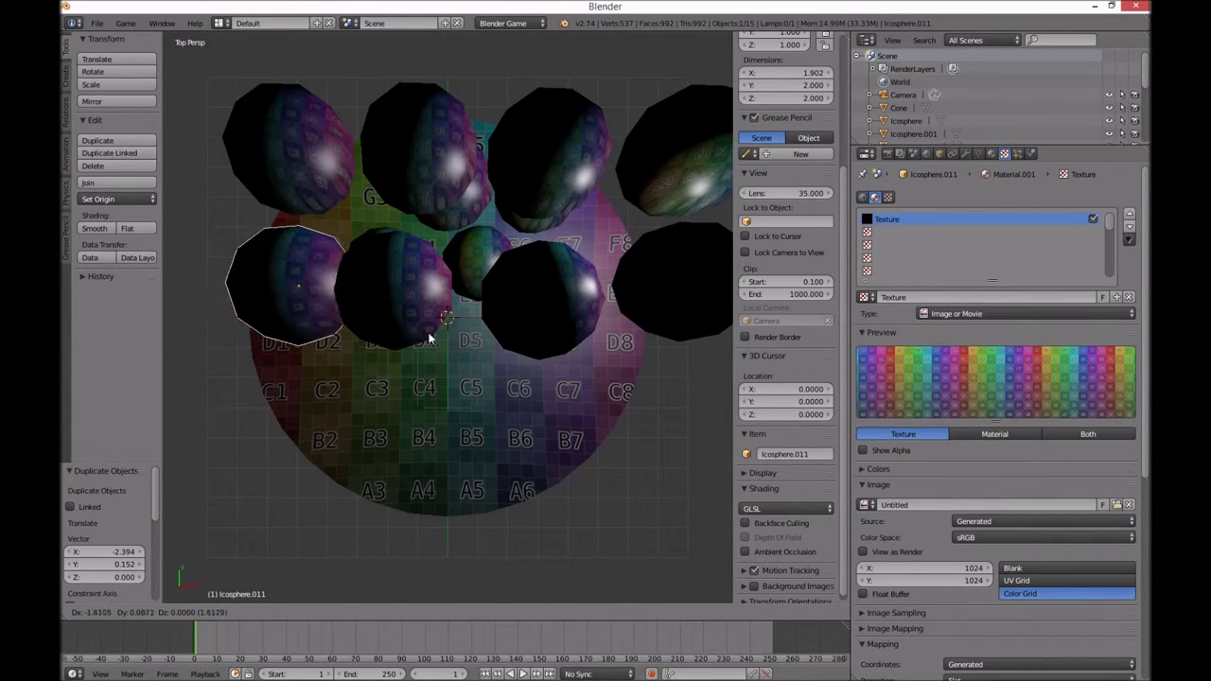
click(412, 336)
Add a third row of four icosphere duplicates over the front part of the bowl.
key(shift+d)
click(396, 480)
key(shift+d)
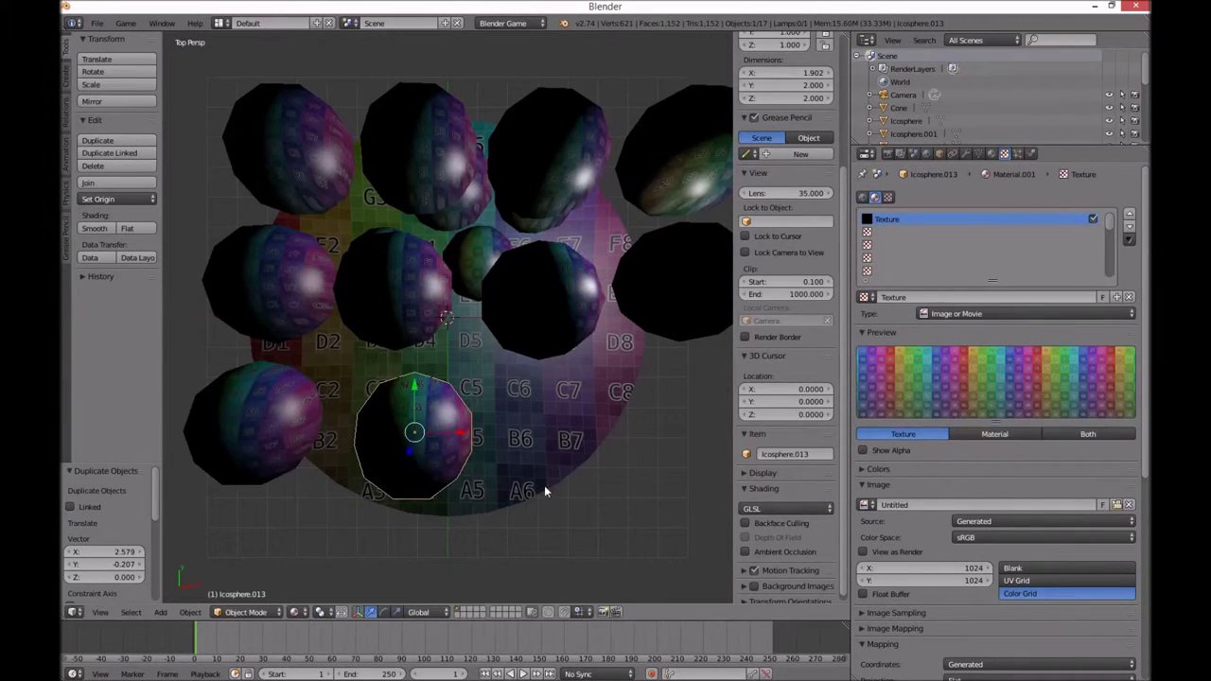
click(544, 485)
key(shift+d)
click(624, 488)
key(shift+d)
click(195, 462)
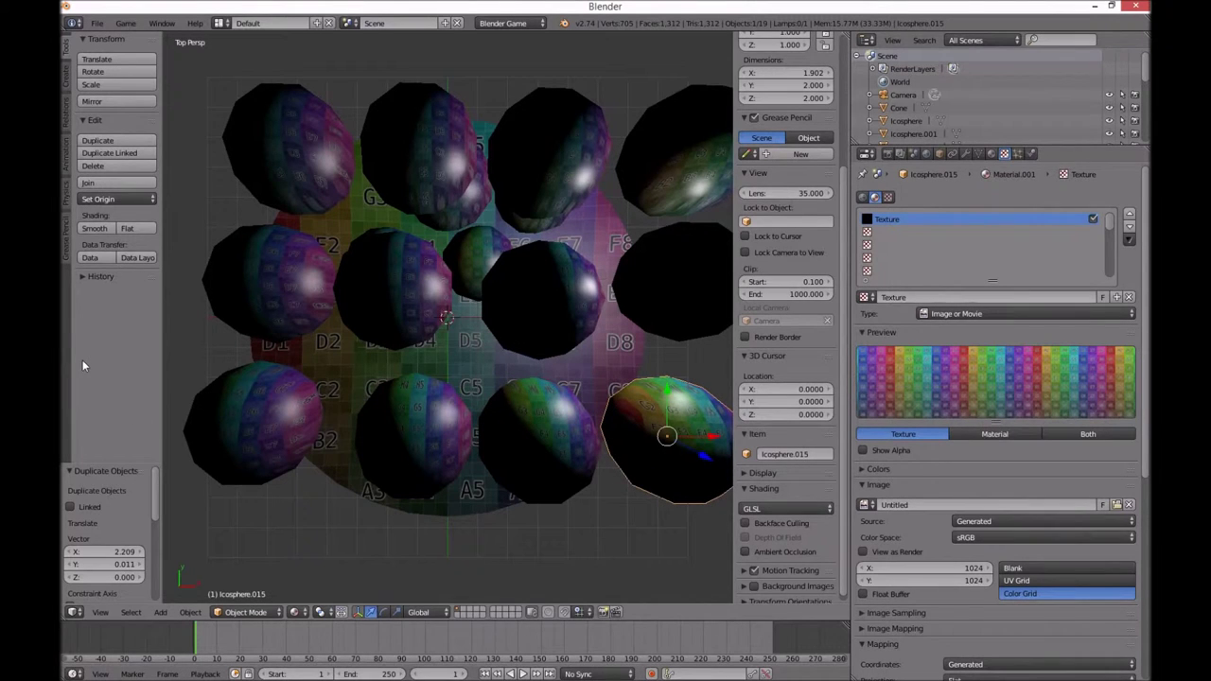
Test-run the game from the top view with the three rows of icospheres.
key(p)
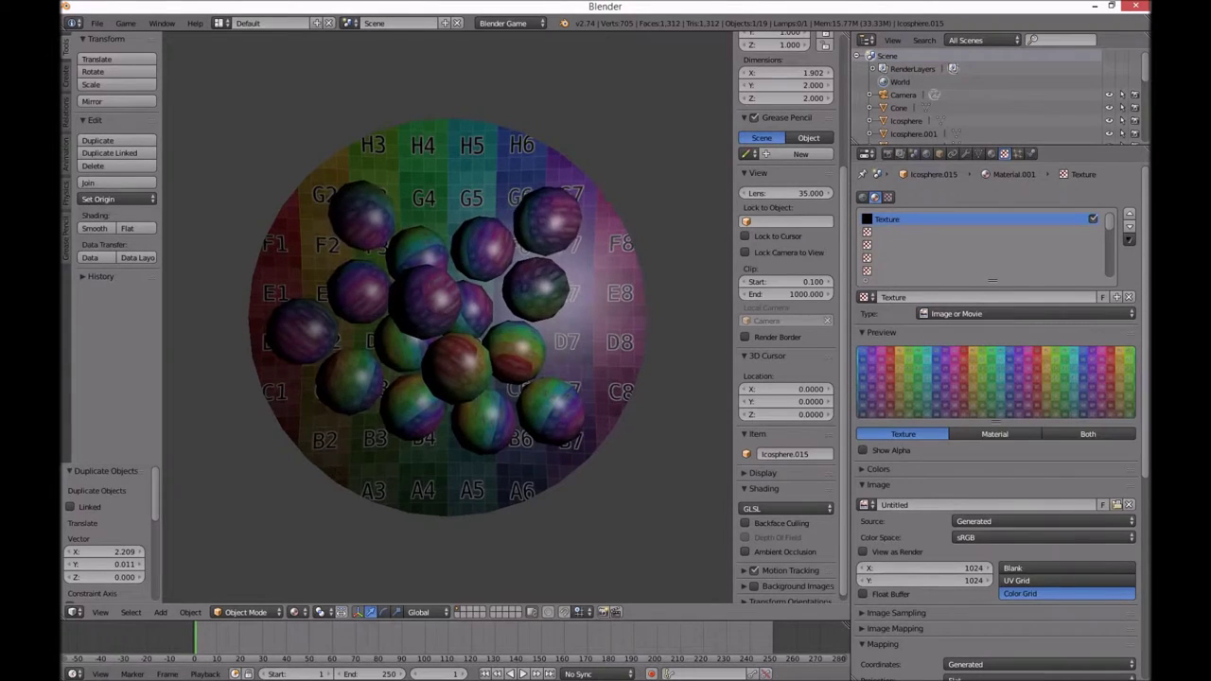
key(Escape)
middle_drag(508, 489, 489, 426)
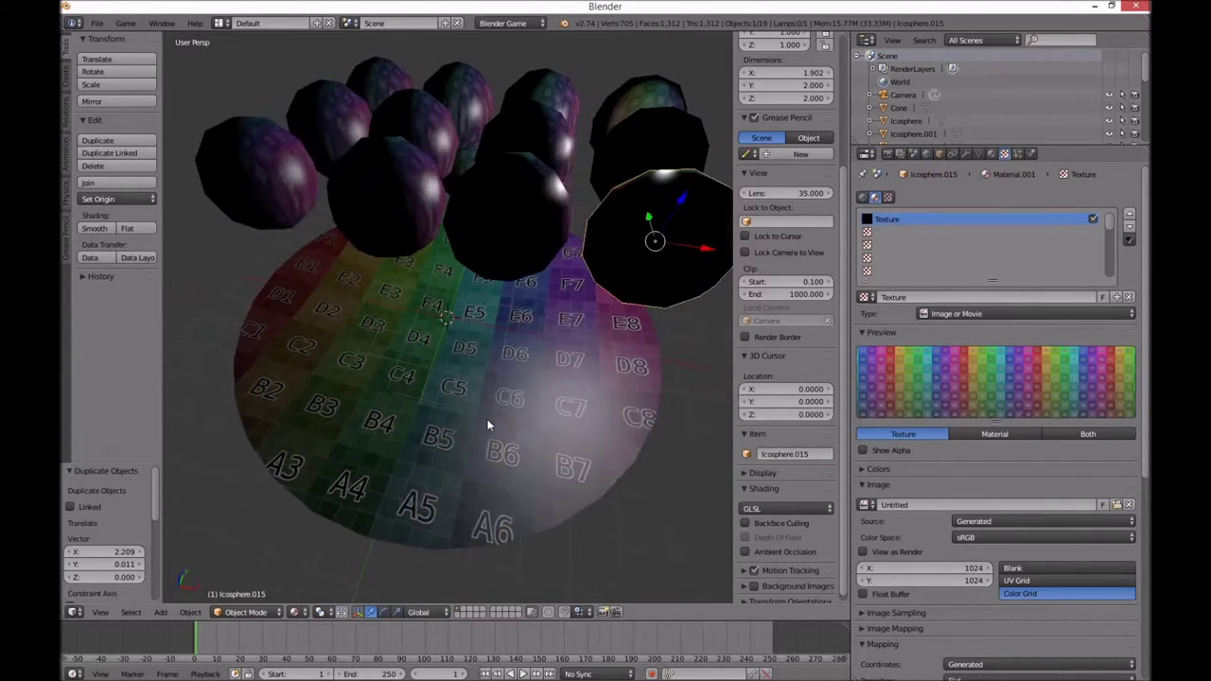
From the right view, duplicate the last icosphere of the third row about 2.2 units straight above it.
key(KP_7)
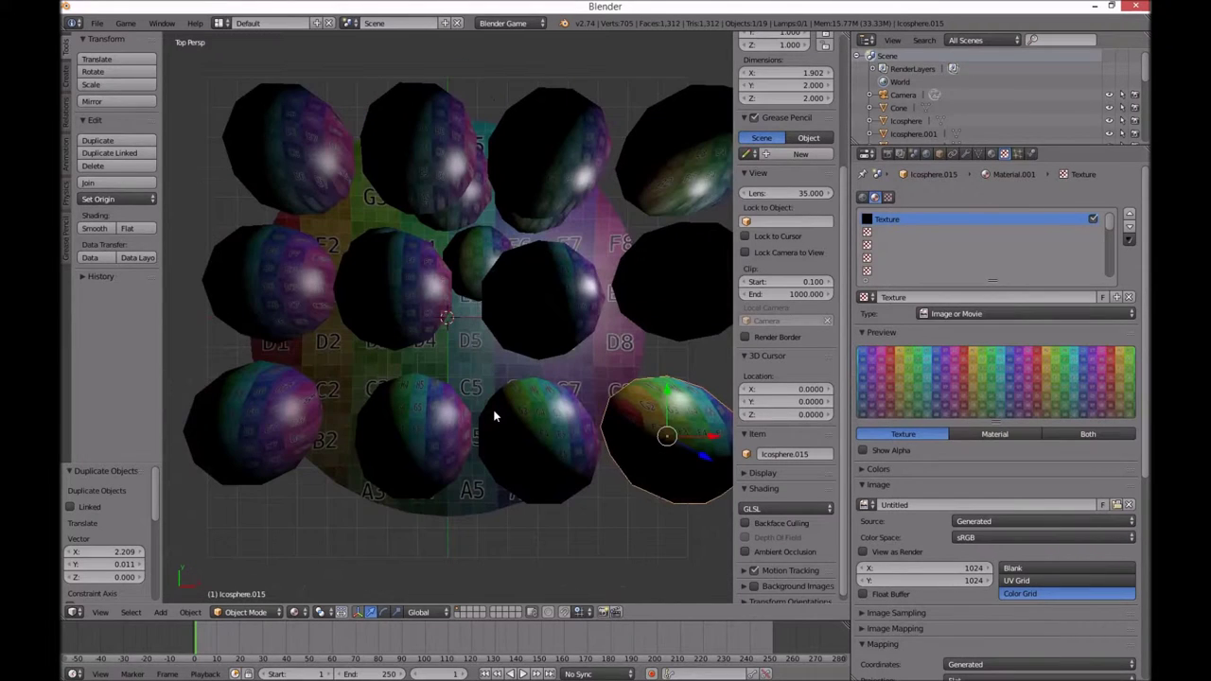
key(KP_3)
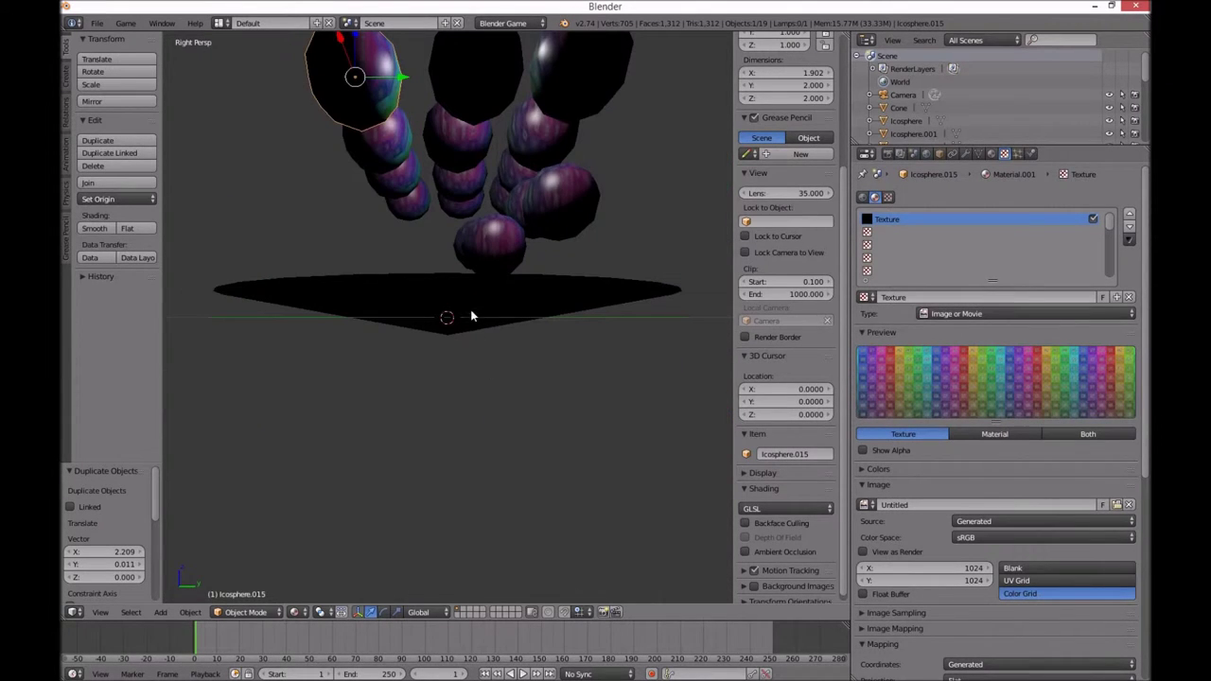
key(KP_Decimal)
scroll(449, 283, down, 3)
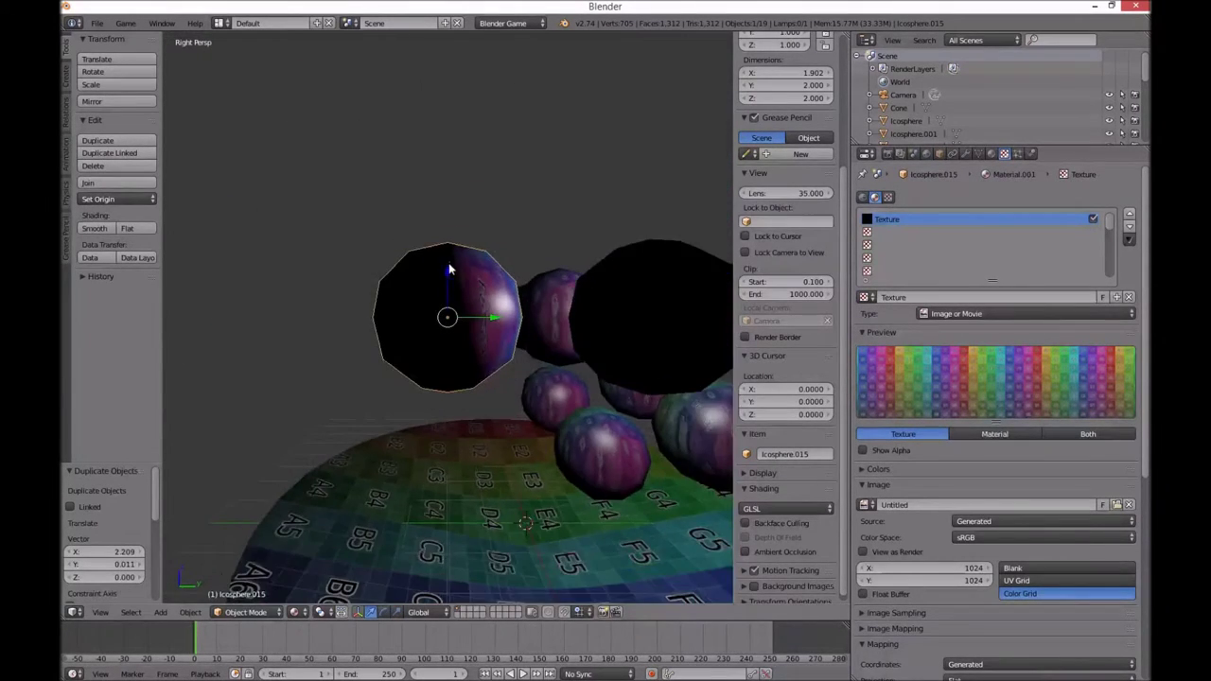
key(shift+d)
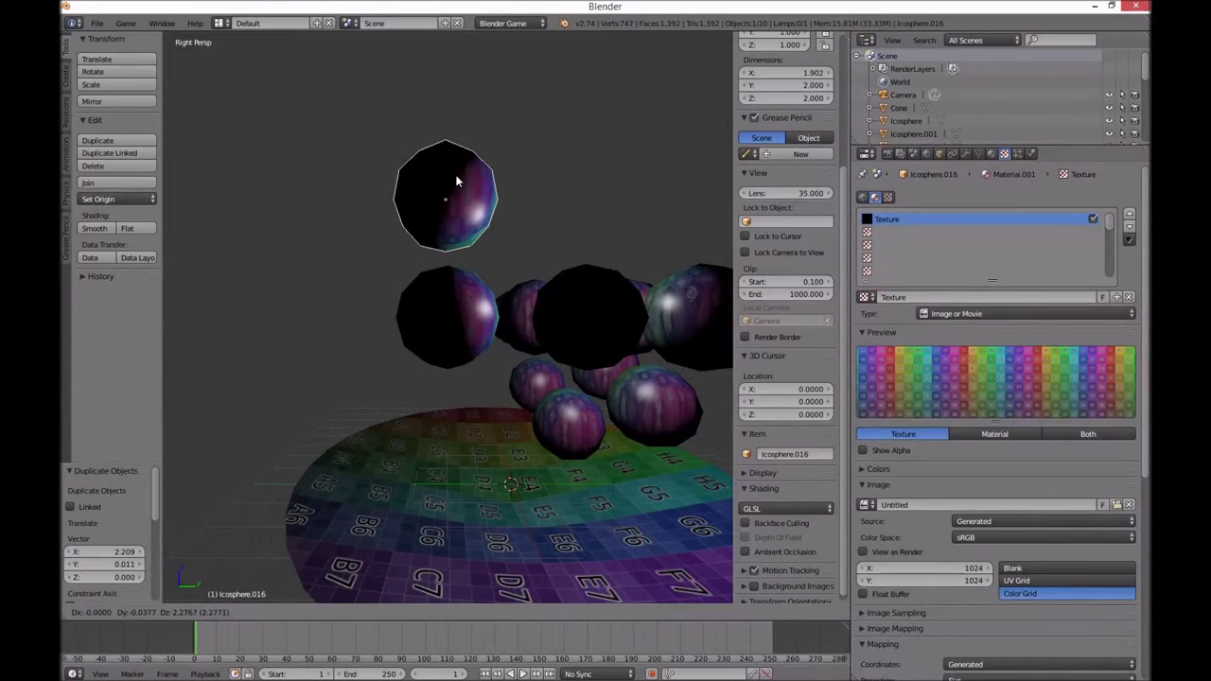
click(457, 179)
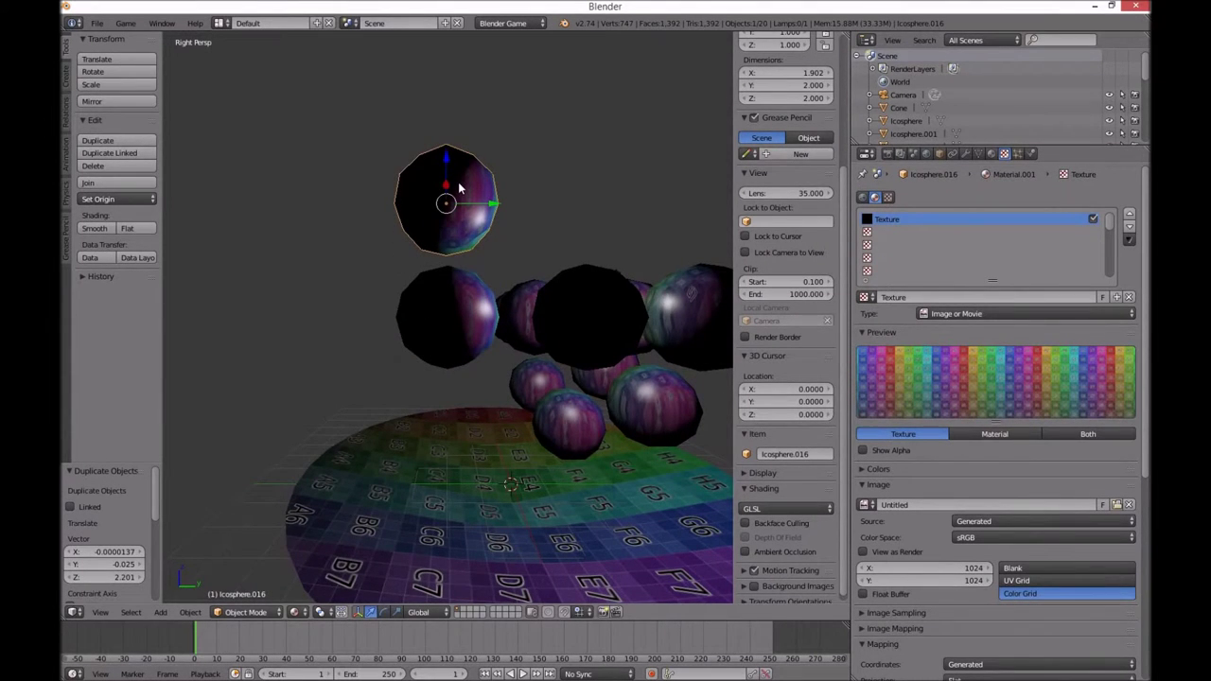
key(KP_7)
scroll(458, 182, down, 4)
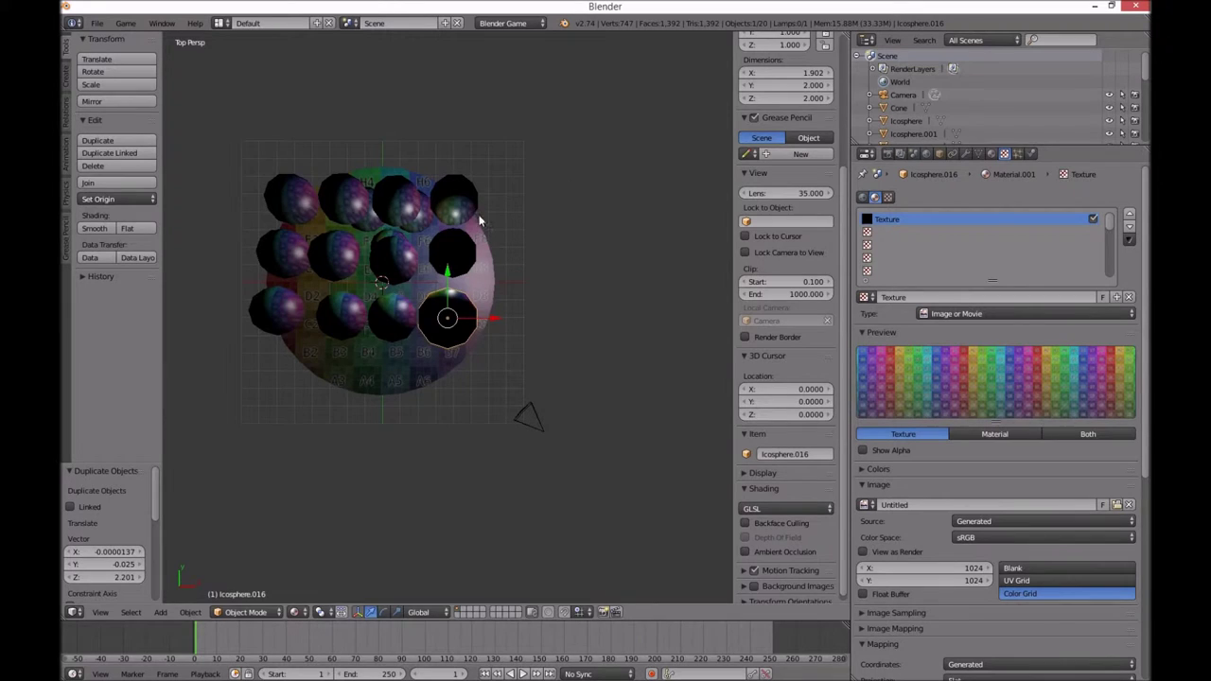
From the top view, place four more icosphere duplicates around the front and left side of the bowl in the raised layer.
key(shift+d)
click(424, 243)
key(shift+d)
click(380, 275)
key(shift+d)
click(331, 249)
key(shift+d)
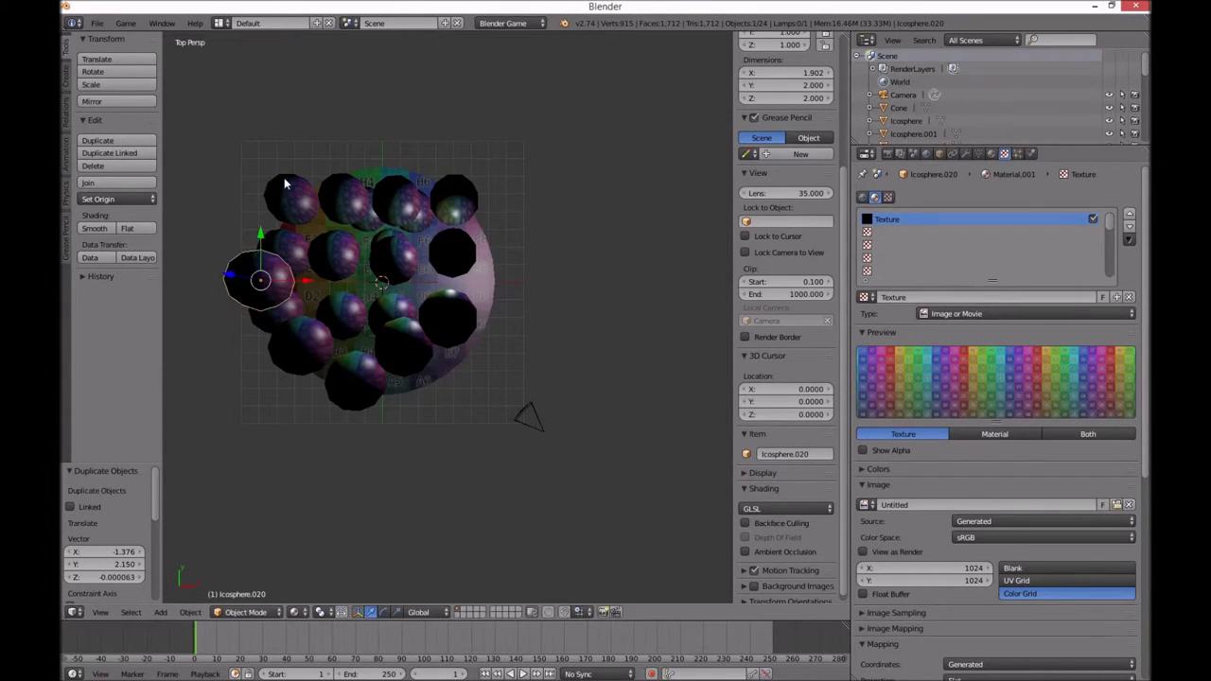
click(284, 177)
Continue the raised layer with four icosphere duplicates curving from the left side around the back of the bowl.
key(shift+d)
click(272, 99)
key(shift+d)
click(322, 48)
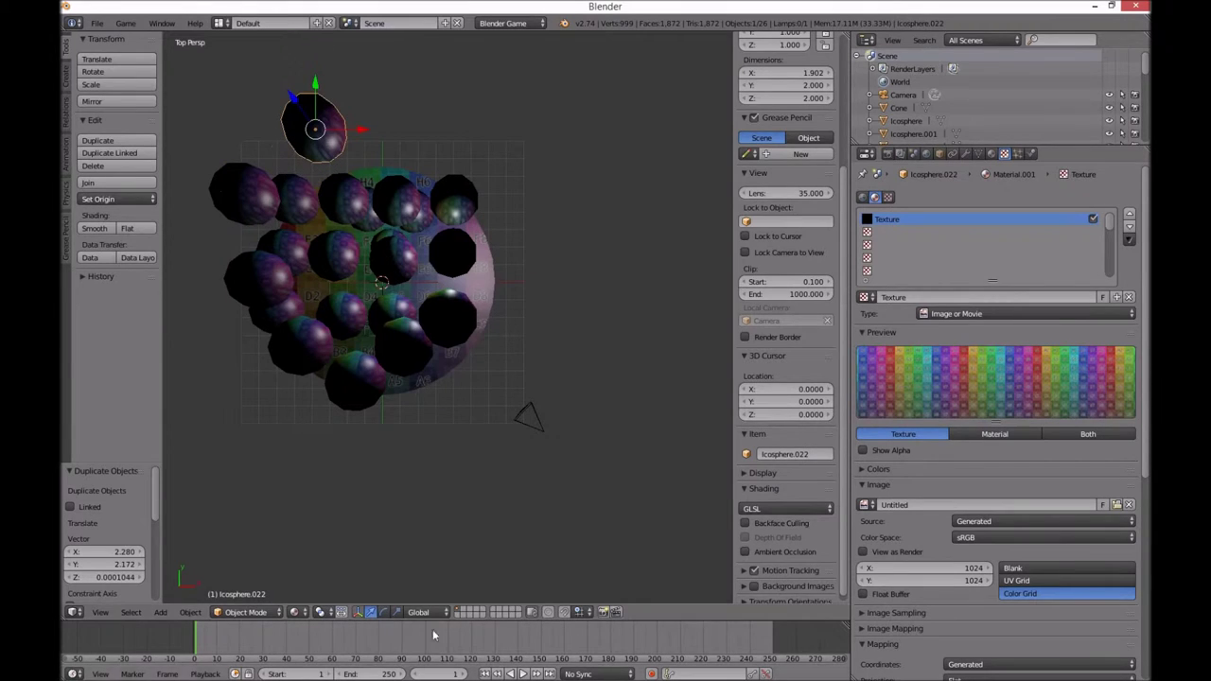
key(shift+d)
click(402, 121)
key(shift+d)
click(487, 210)
Add four icosphere duplicates along the right side of the bowl, curving down to its front-right edge.
key(shift+d)
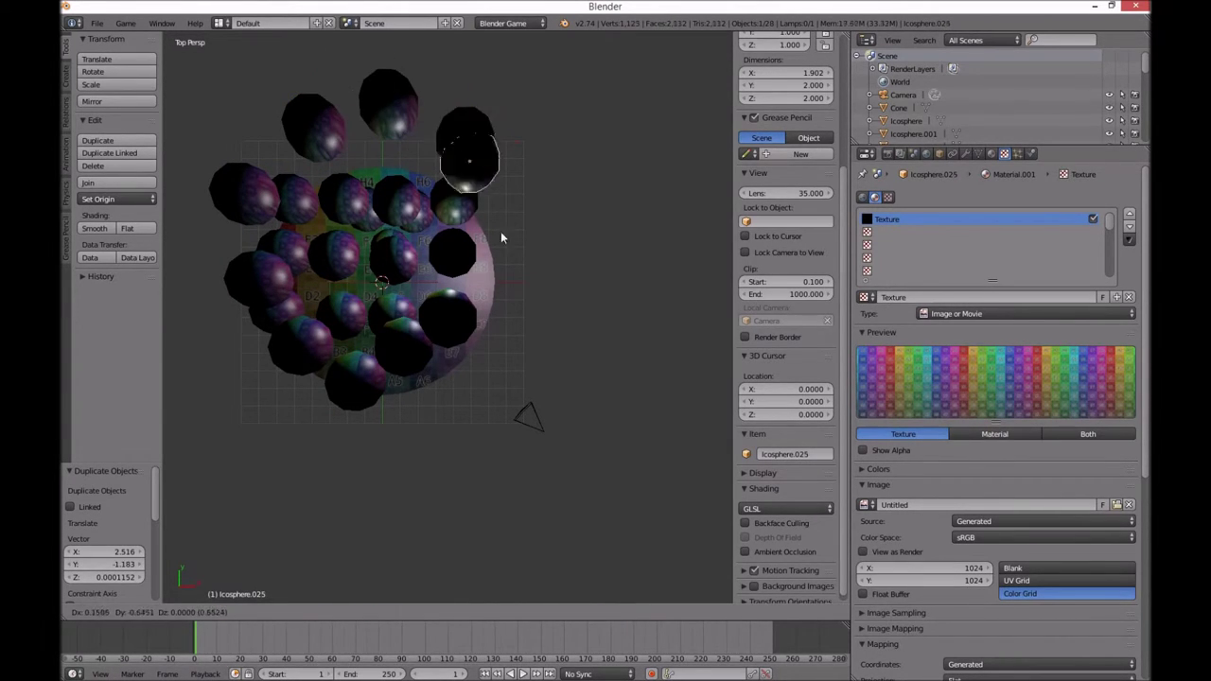
click(534, 266)
key(shift+d)
click(557, 343)
key(shift+d)
click(532, 432)
key(shift+d)
click(459, 495)
Close the outer ring with five icosphere duplicates around the front, the left side and the back-left corner.
key(shift+d)
click(381, 533)
key(shift+d)
click(289, 538)
key(shift+d)
click(182, 478)
key(shift+d)
click(659, 331)
key(shift+d)
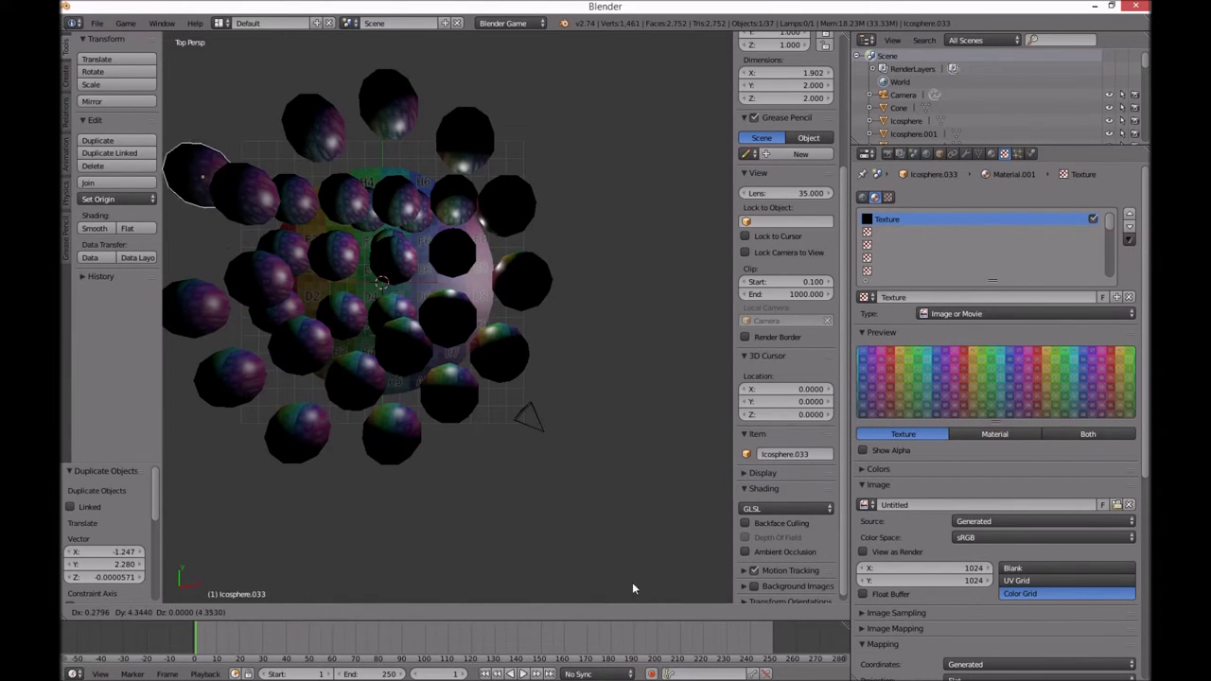
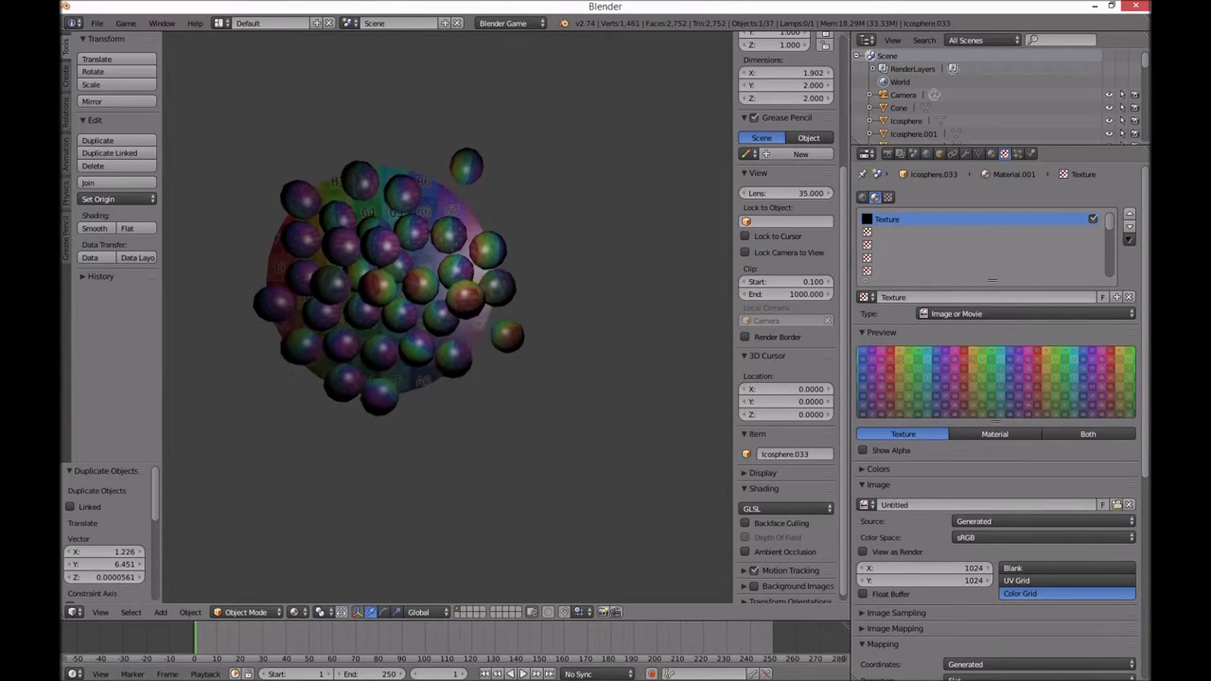
End the top-view game test run and check the icosphere layers from the front and from above.
key(Escape)
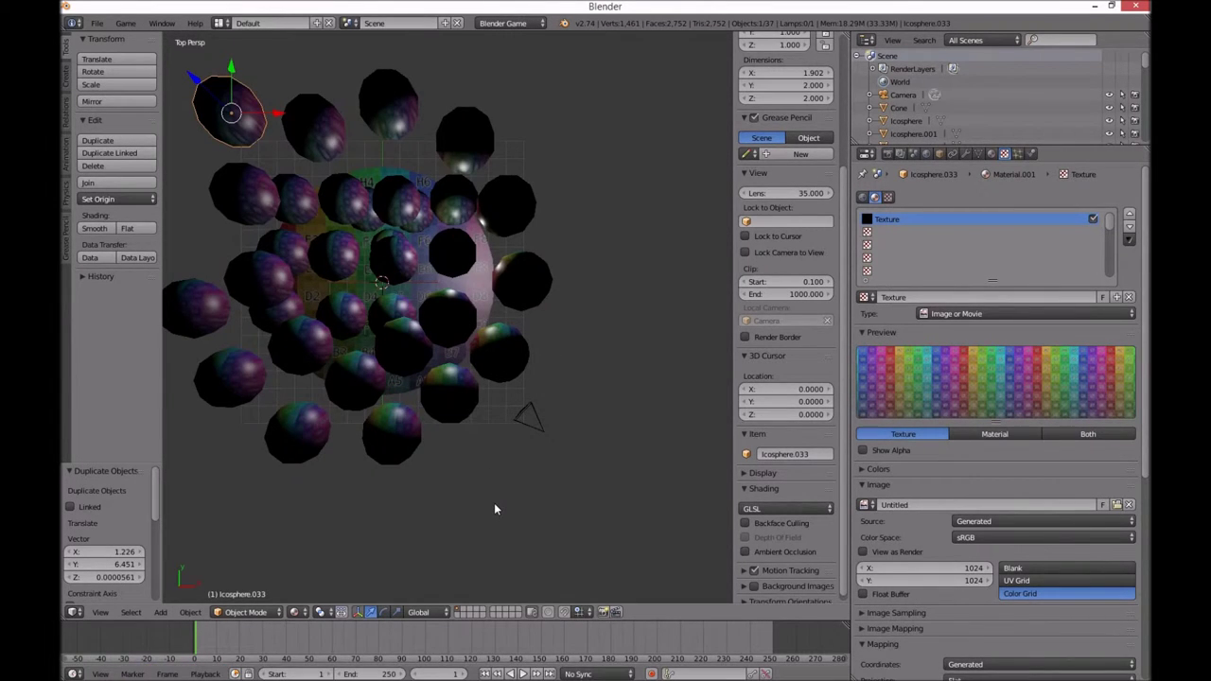
key(KP_1)
scroll(383, 336, down, 1)
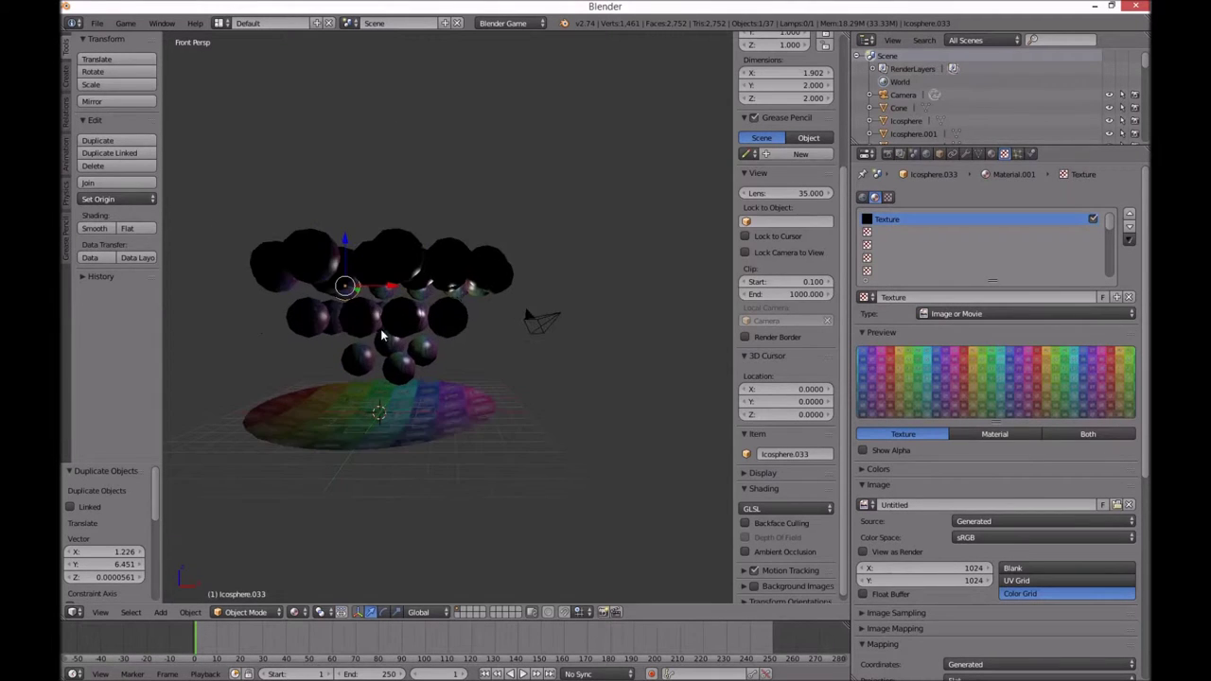
middle_drag(396, 297, 316, 335)
From the right view, duplicate a central icosphere of the second row about 8.6 units upward to start a new top layer.
right_click(317, 339)
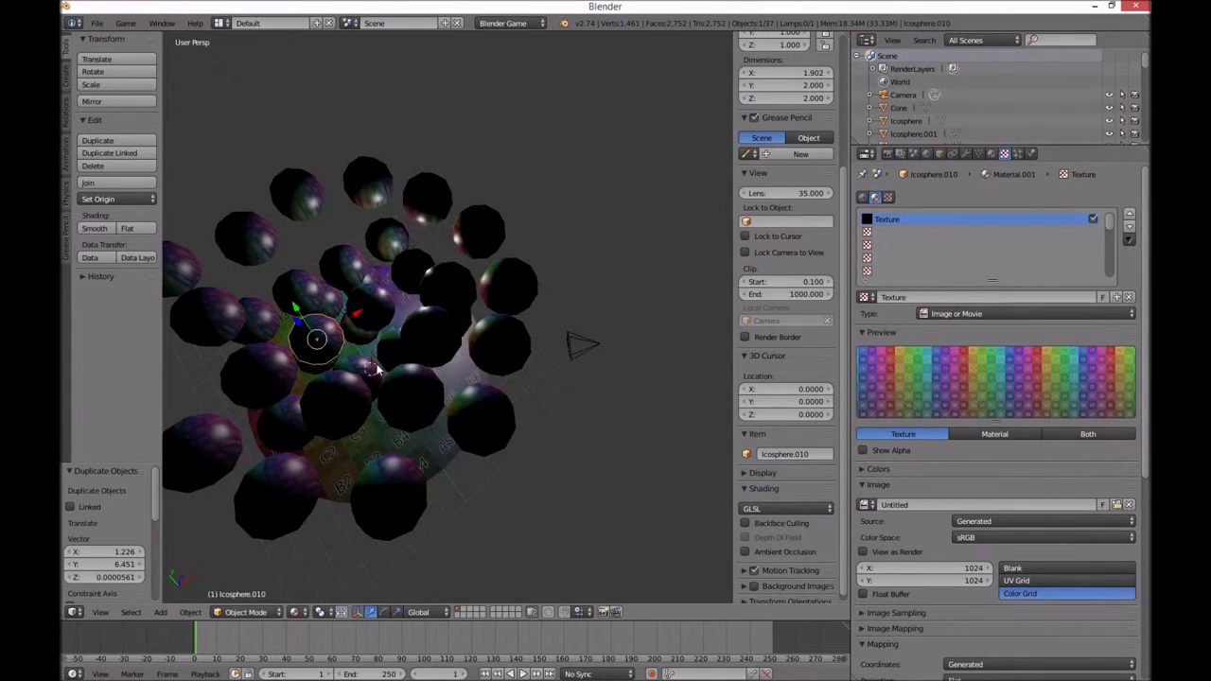
key(KP_7)
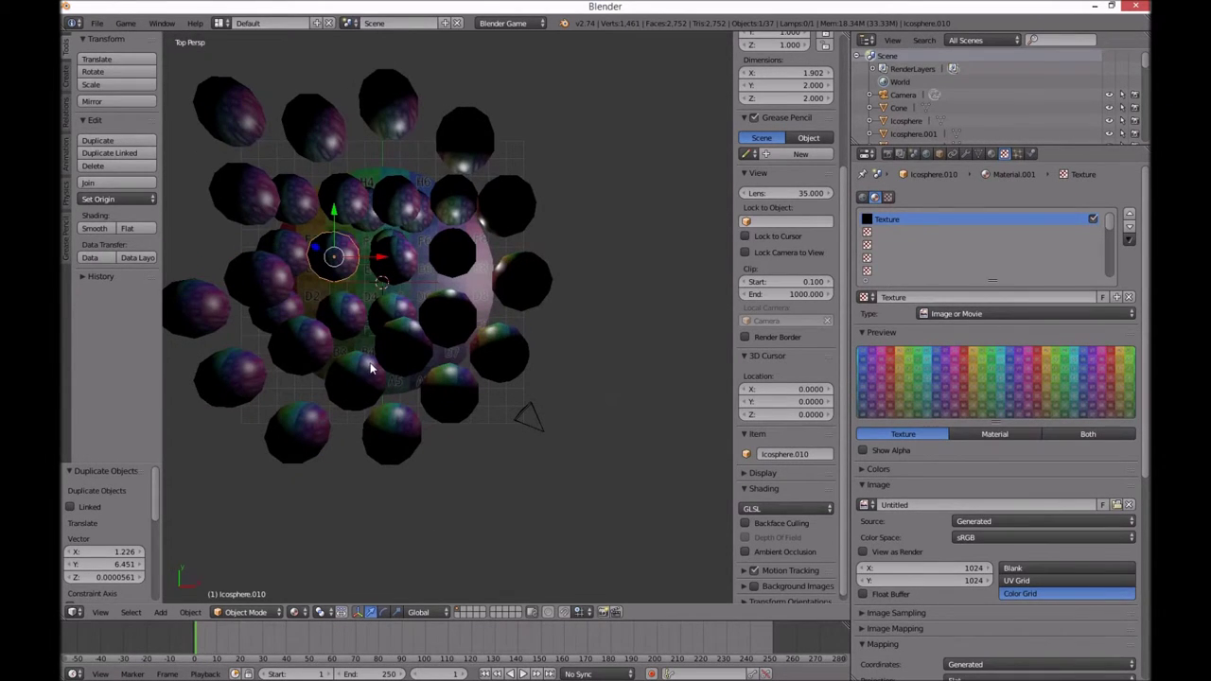
key(KP_3)
key(shift+d)
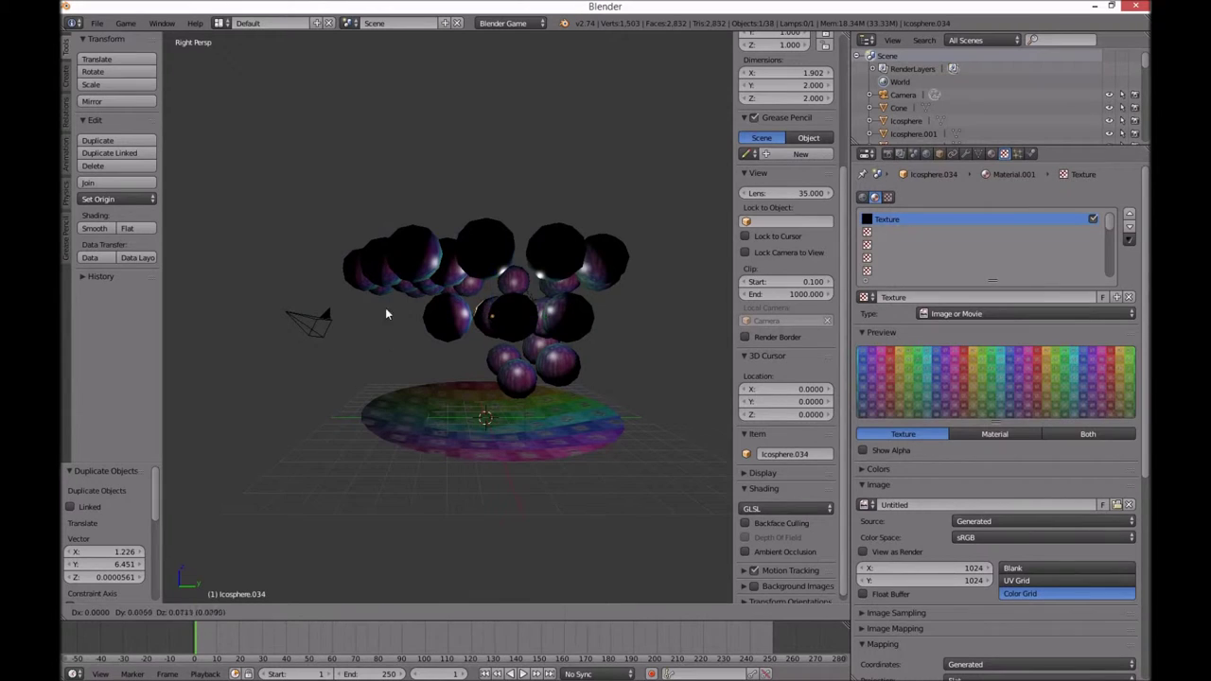
click(369, 176)
From the top view, duplicate the new high icosphere three times, placing the copies behind it and on its right side.
key(KP_7)
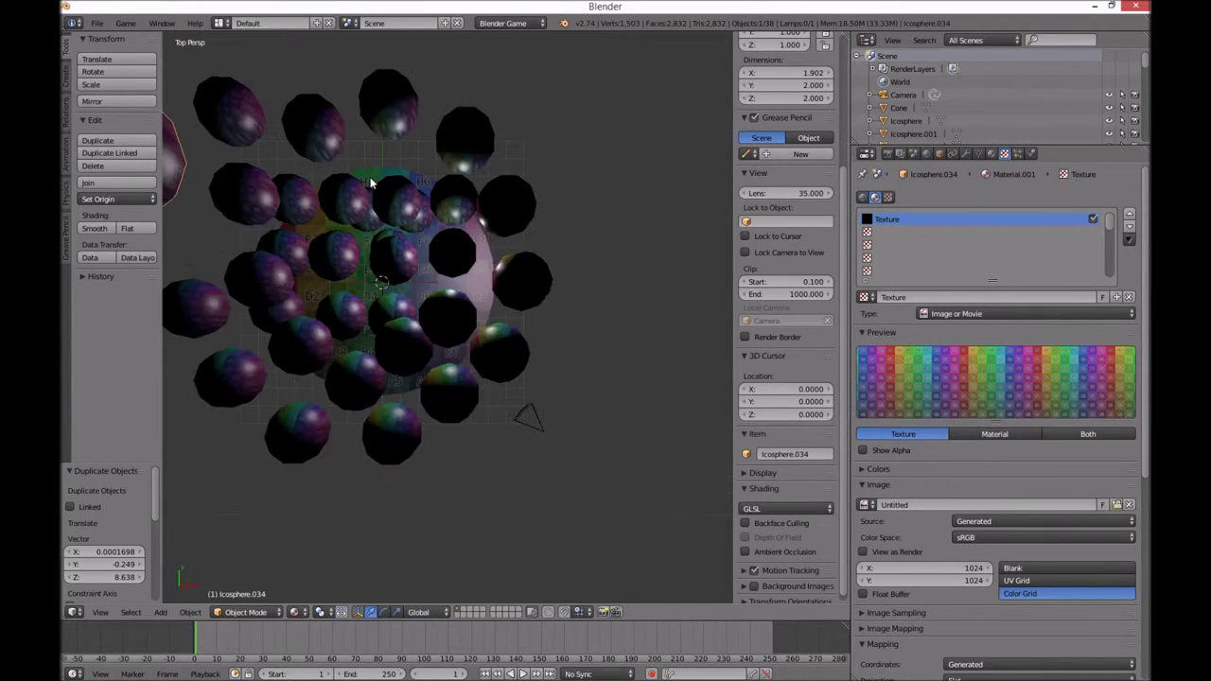
key(KP_Decimal)
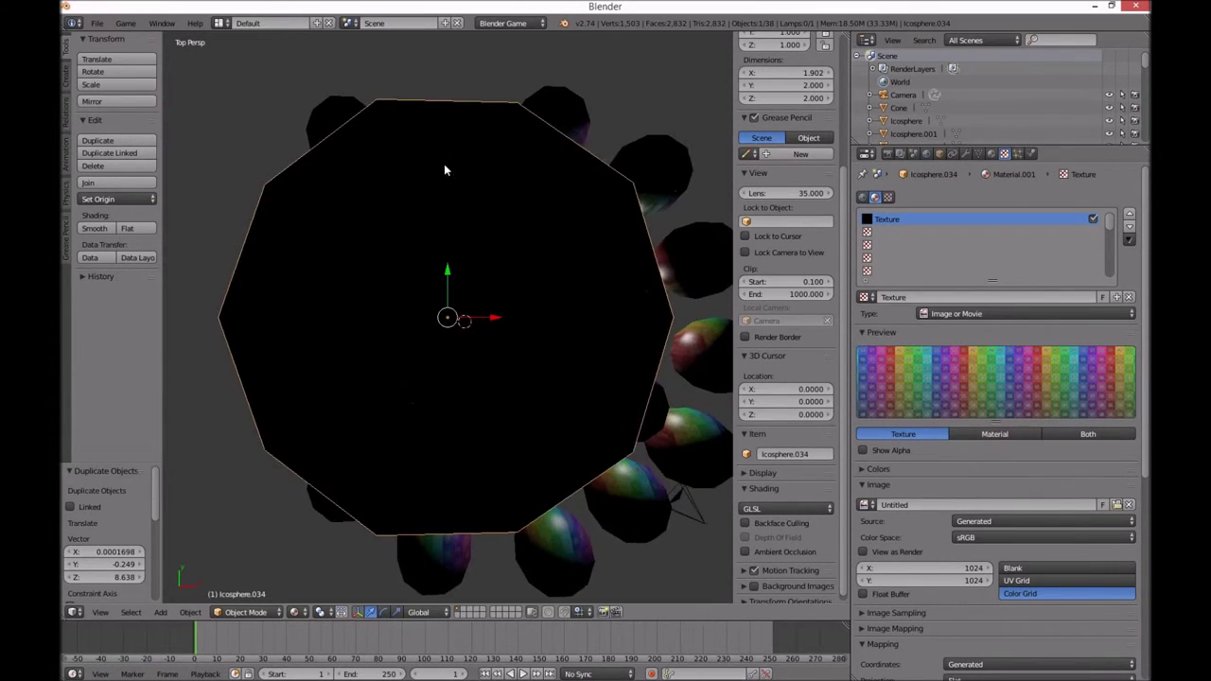
scroll(452, 245, down, 9)
key(shift+d)
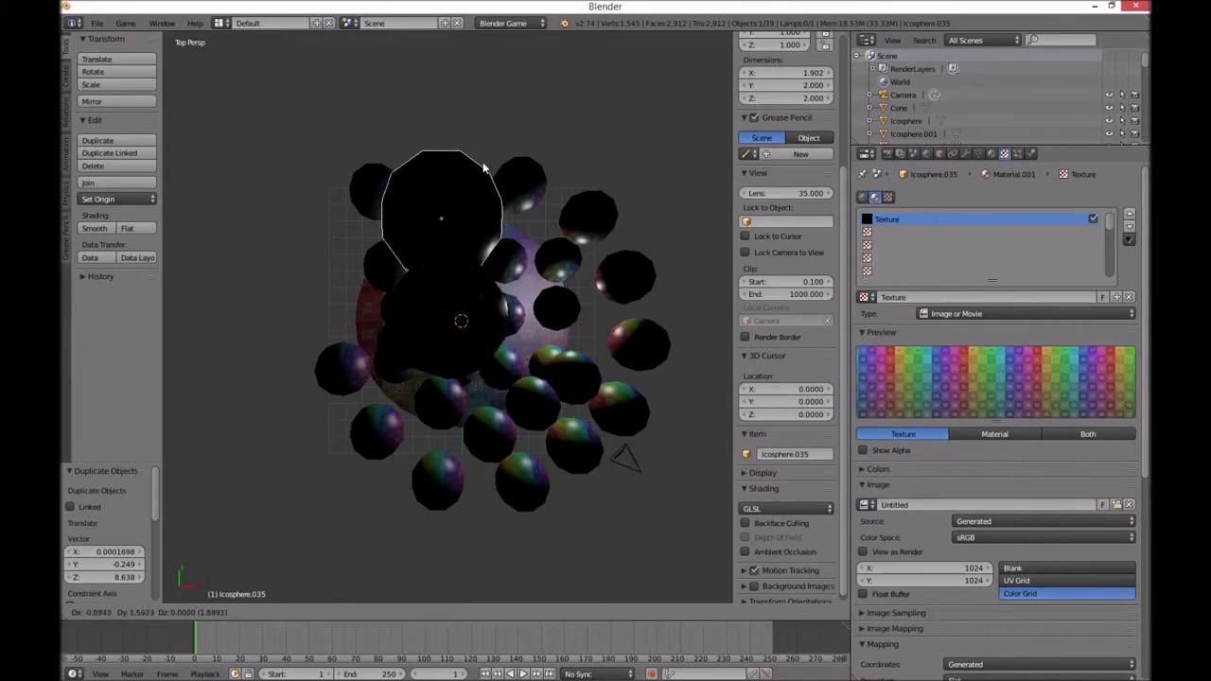
click(475, 155)
key(shift+d)
click(654, 253)
key(shift+d)
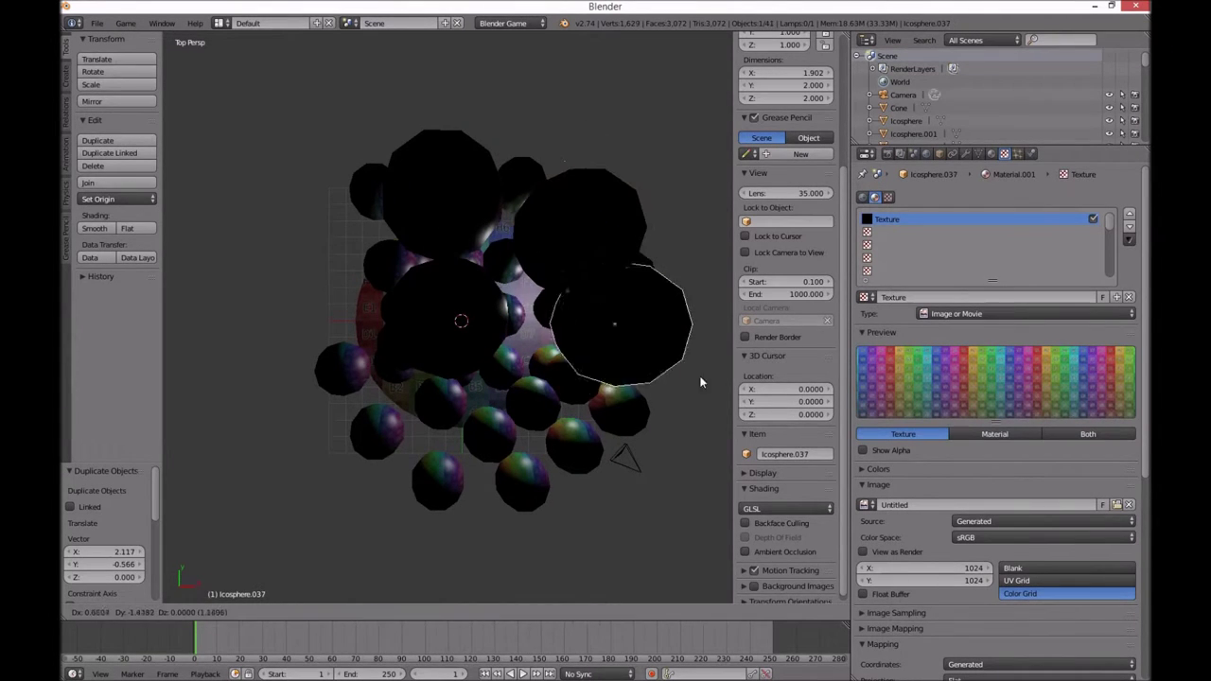
click(683, 396)
Complete the ring around the high central icosphere with four duplicates on its front and left sides.
key(shift+d)
click(573, 505)
key(shift+d)
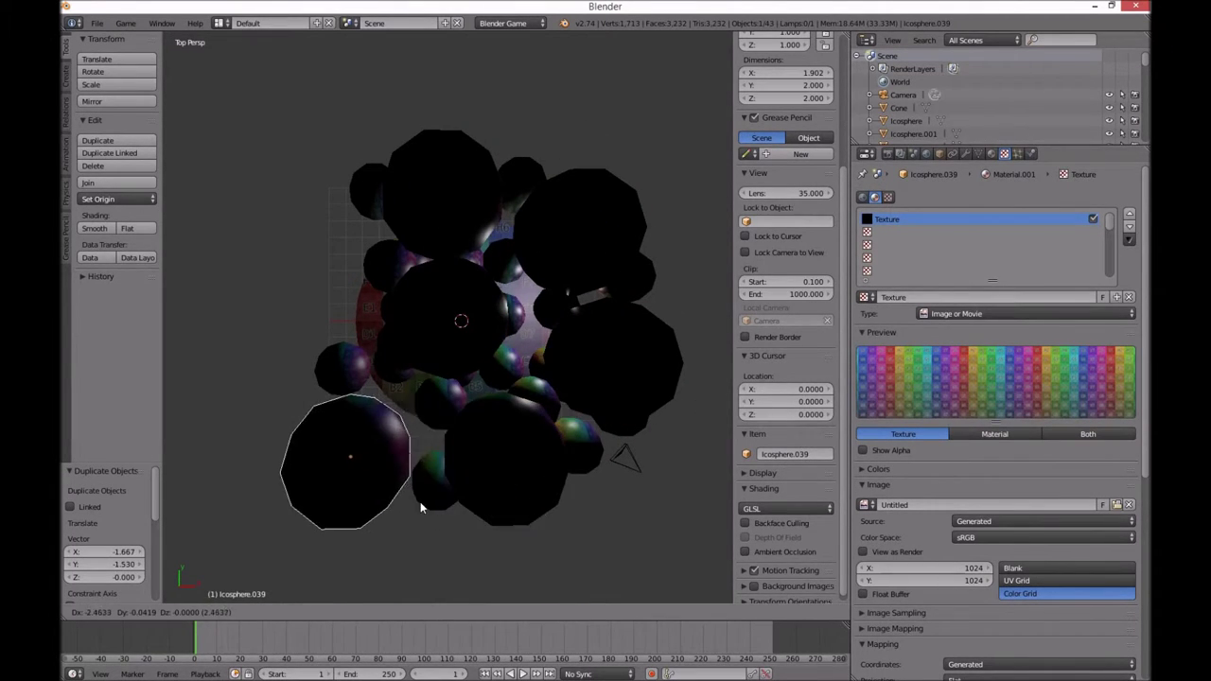
click(432, 496)
key(shift+d)
click(346, 317)
key(shift+d)
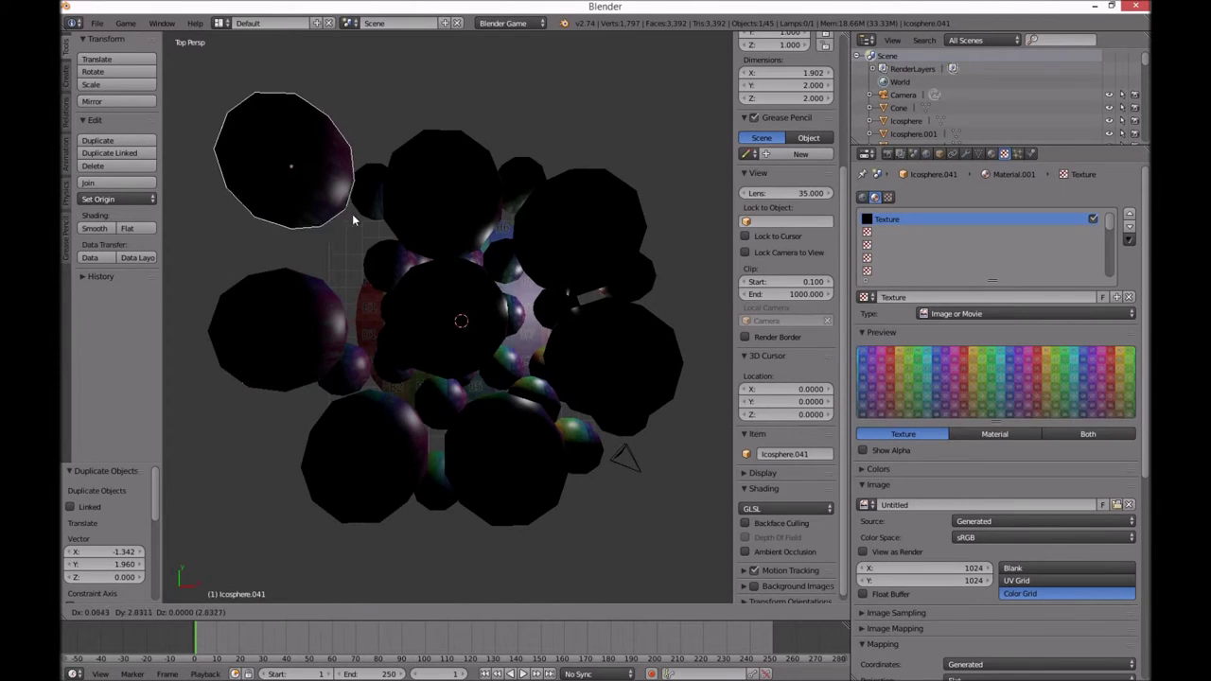
click(356, 227)
Start an outer ring in the top layer with three icosphere duplicates along the back and one on the right side.
key(shift+d)
click(409, 130)
key(shift+d)
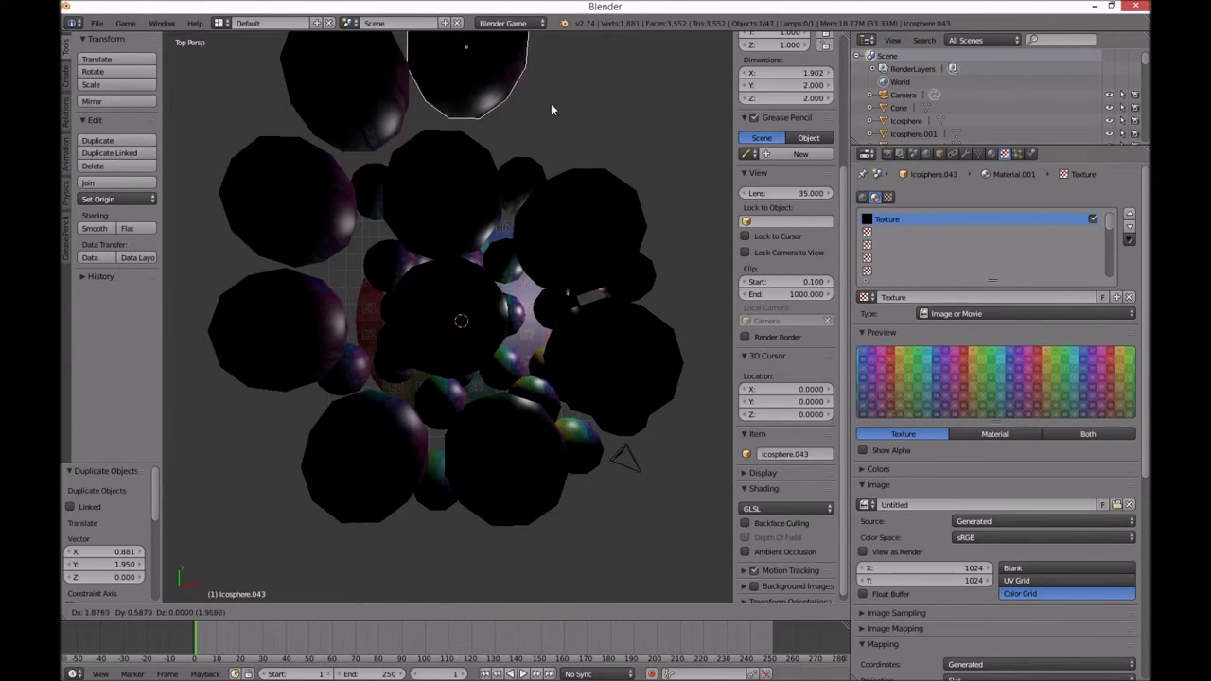
click(587, 121)
key(shift+d)
click(168, 169)
key(shift+d)
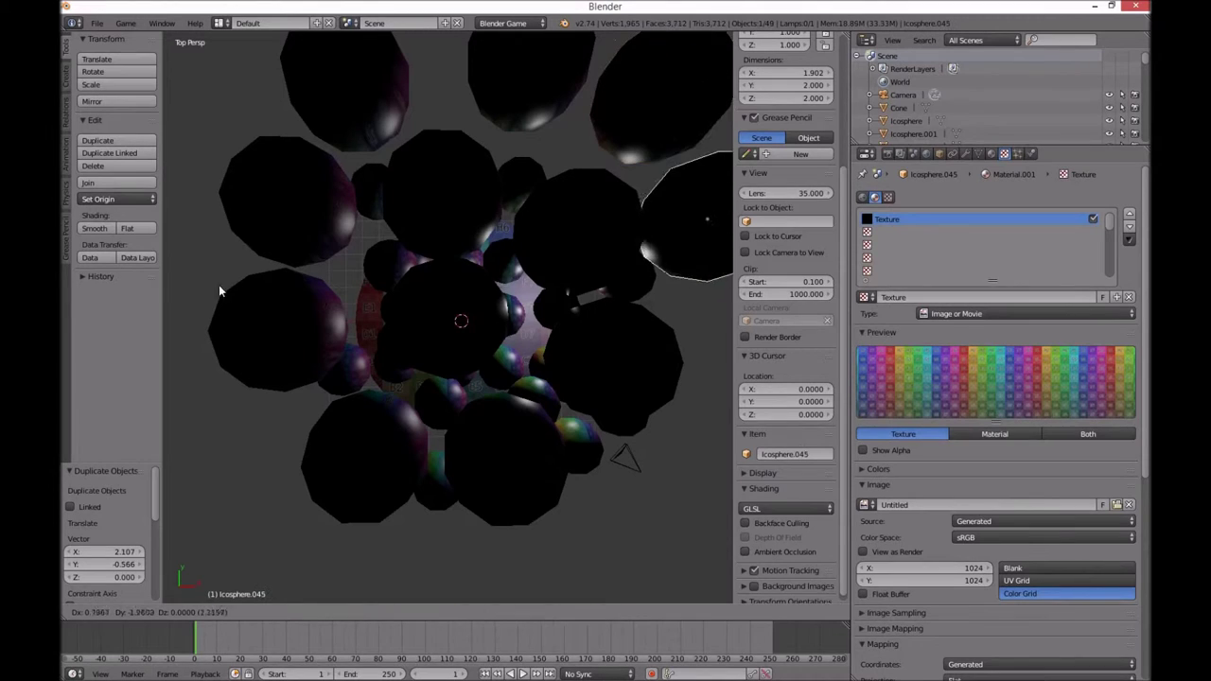
click(238, 305)
Extend the top layer's outer ring with four icosphere duplicates down the right side and along the front.
scroll(178, 367, down, 5)
key(shift+d)
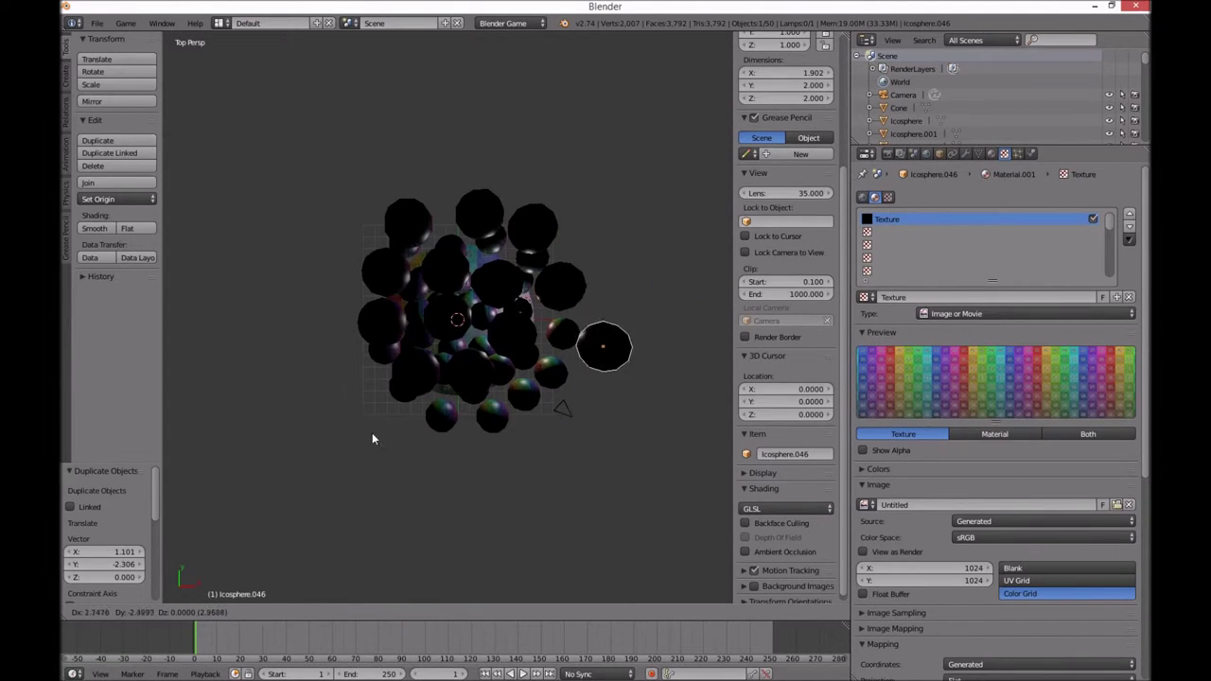
click(347, 436)
key(shift+d)
click(321, 503)
key(shift+d)
click(236, 547)
key(shift+d)
click(189, 540)
Finish the top layer's outer ring with five icosphere duplicates up the left side and across the back.
key(shift+d)
click(675, 527)
key(shift+d)
click(649, 489)
key(shift+d)
click(623, 410)
key(shift+d)
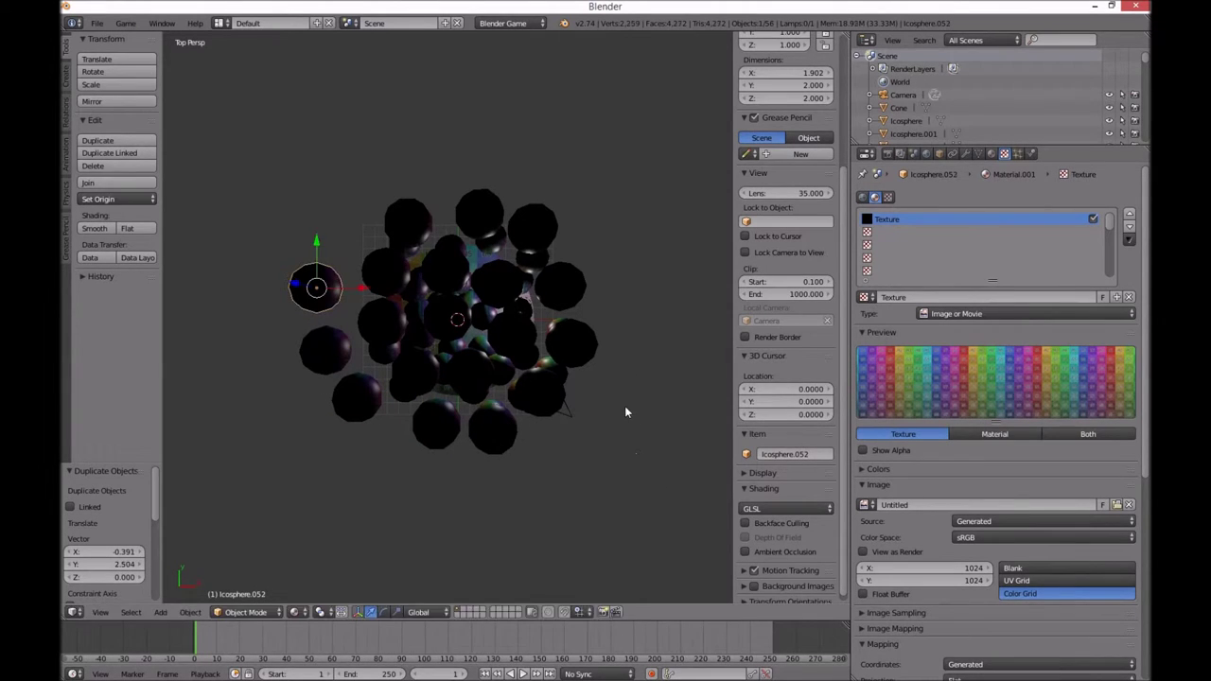
click(649, 329)
key(shift+d)
click(717, 280)
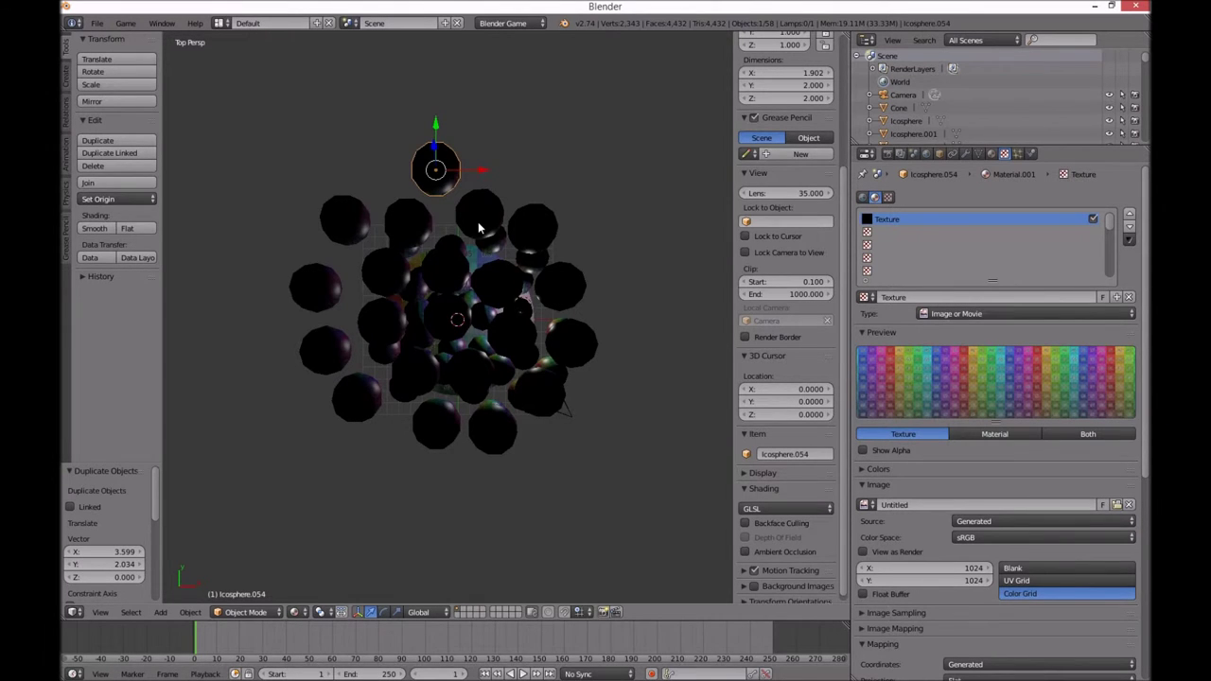
Select the cone bowl and test-run the game from a low side view showing all icosphere layers.
key(KP_3)
middle_drag(478, 227, 432, 481)
right_click(444, 478)
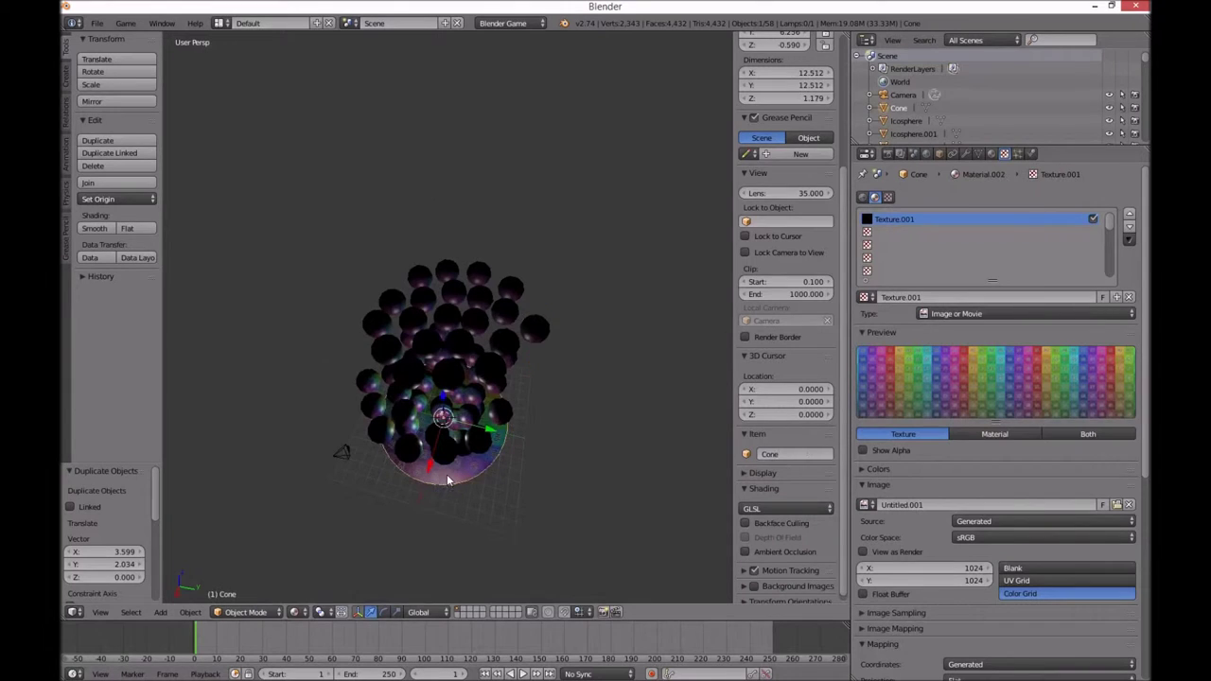
scroll(449, 480, up, 5)
middle_drag(500, 445, 503, 409)
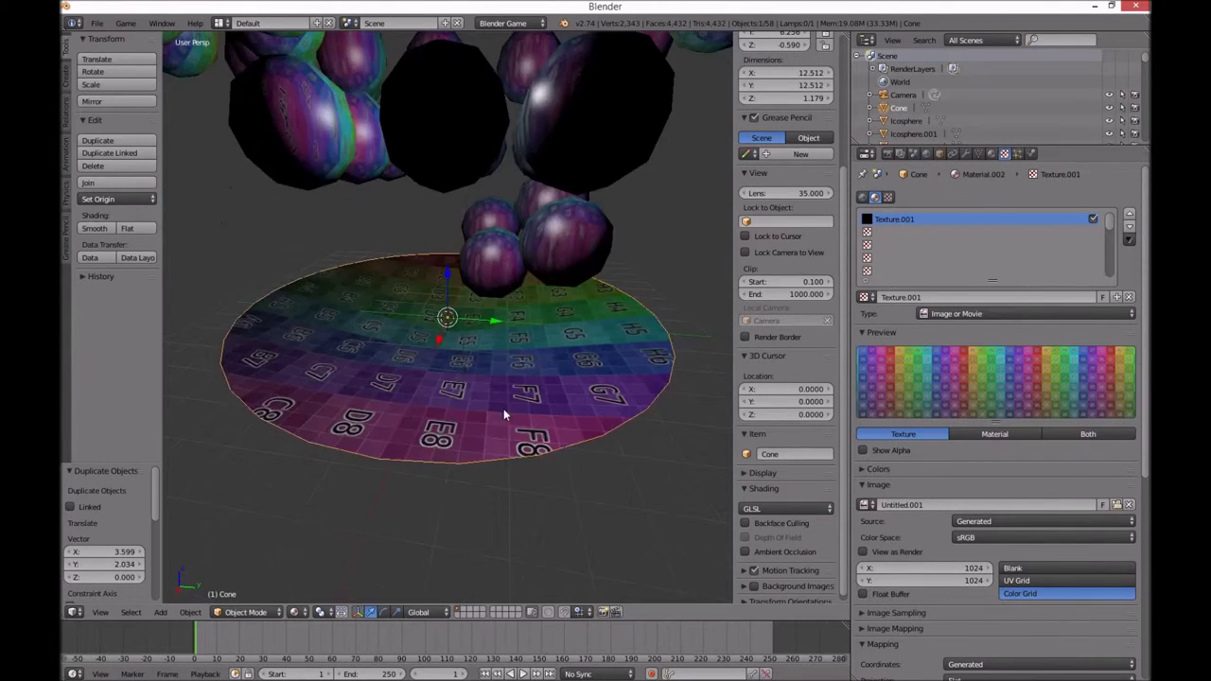
scroll(451, 417, down, 4)
scroll(453, 371, up, 2)
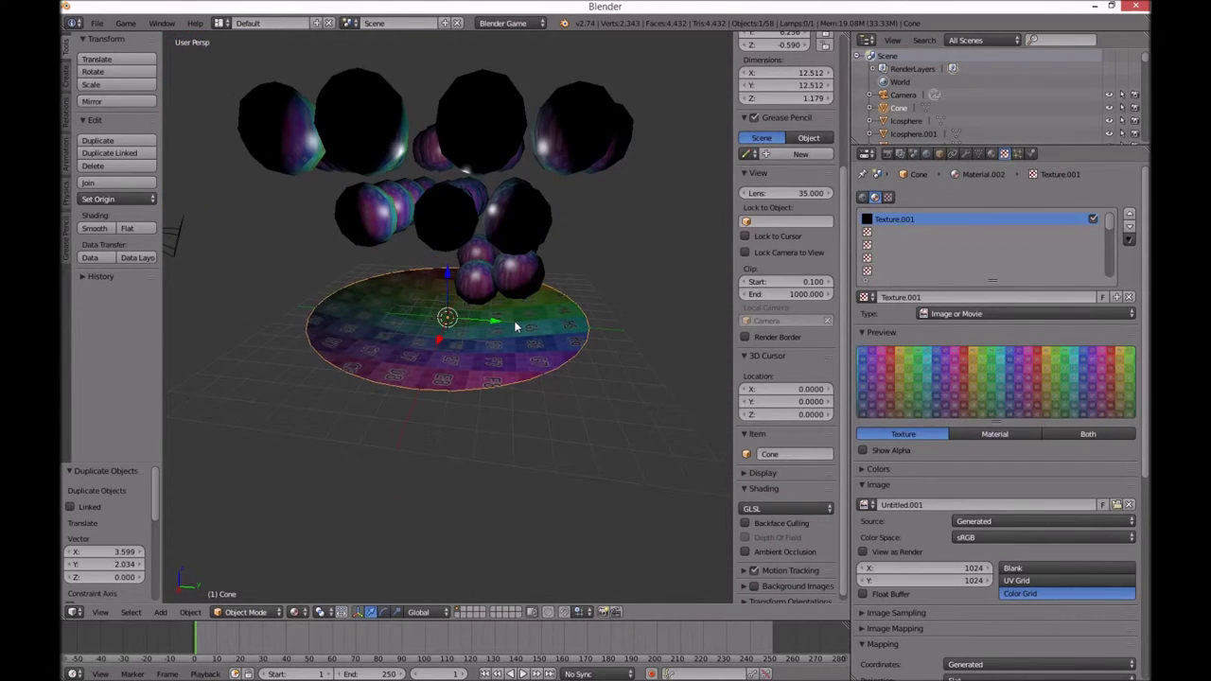
key(p)
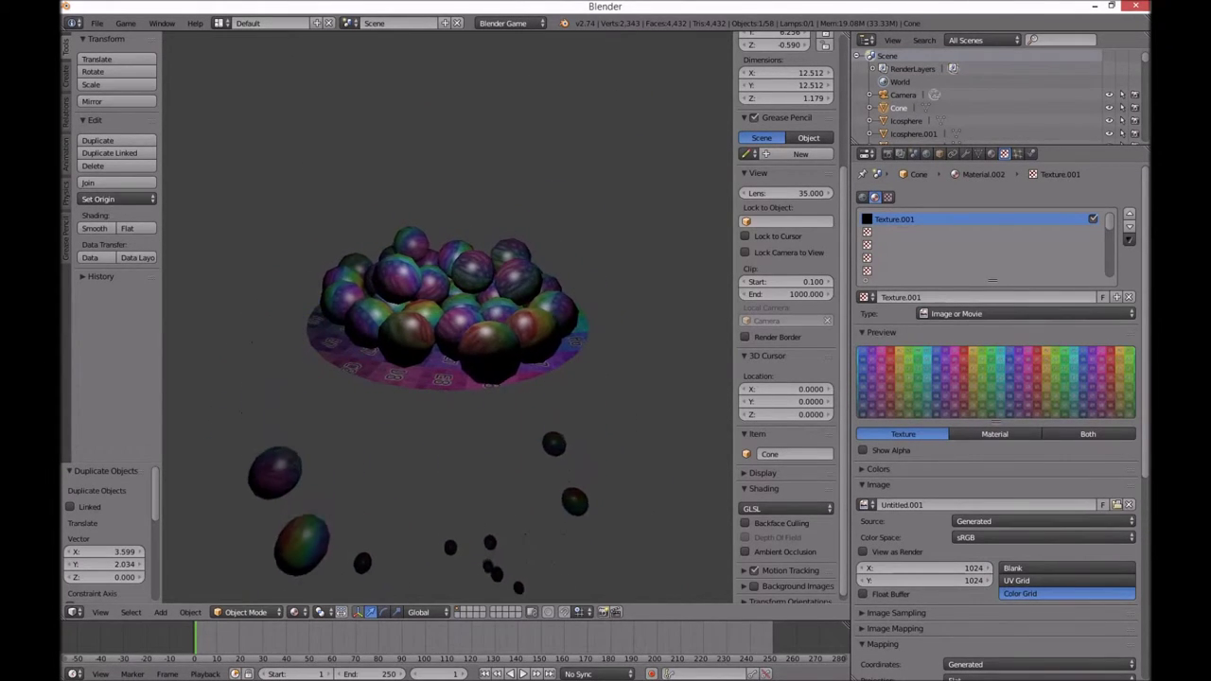
key(Escape)
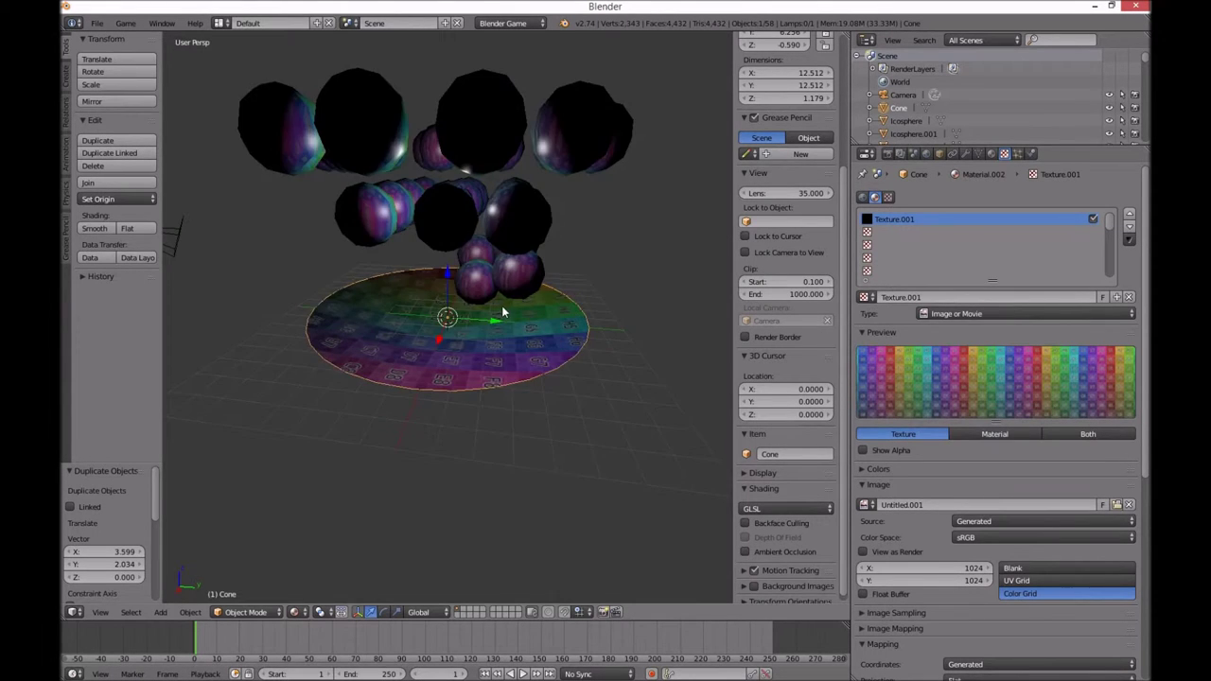
Test-run the game twice from a higher, more distant angle to watch the balls fall into the bowl.
middle_drag(502, 306, 496, 384)
scroll(494, 384, down, 8)
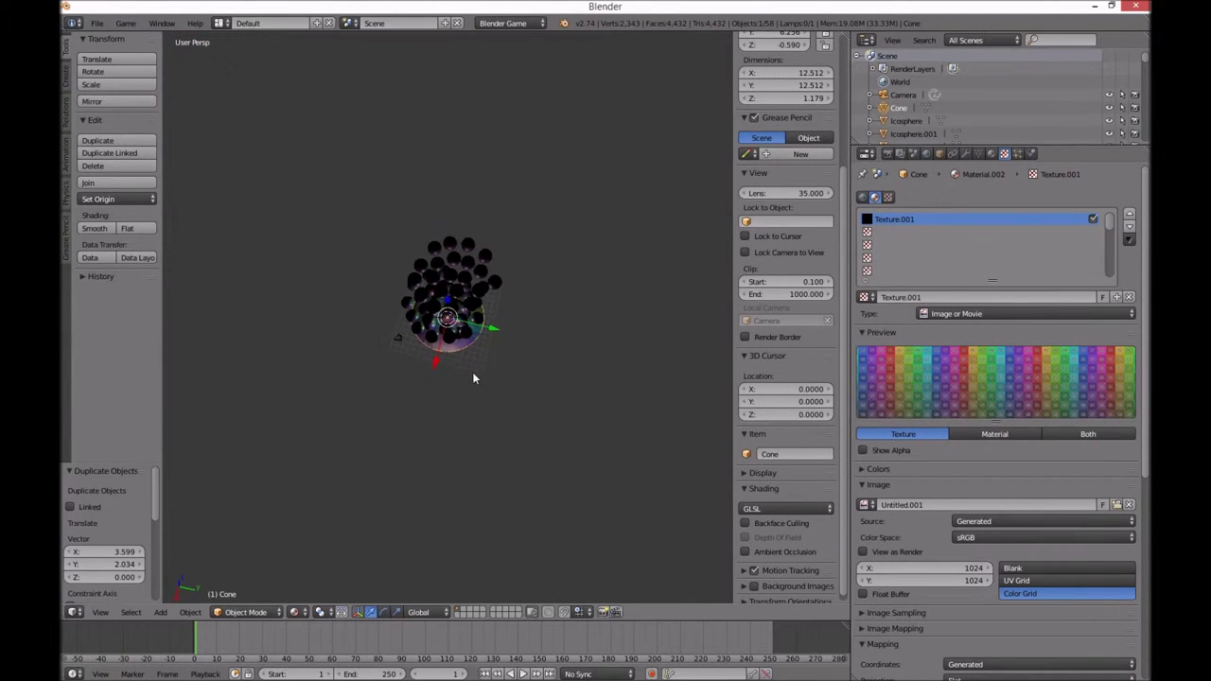
key(p)
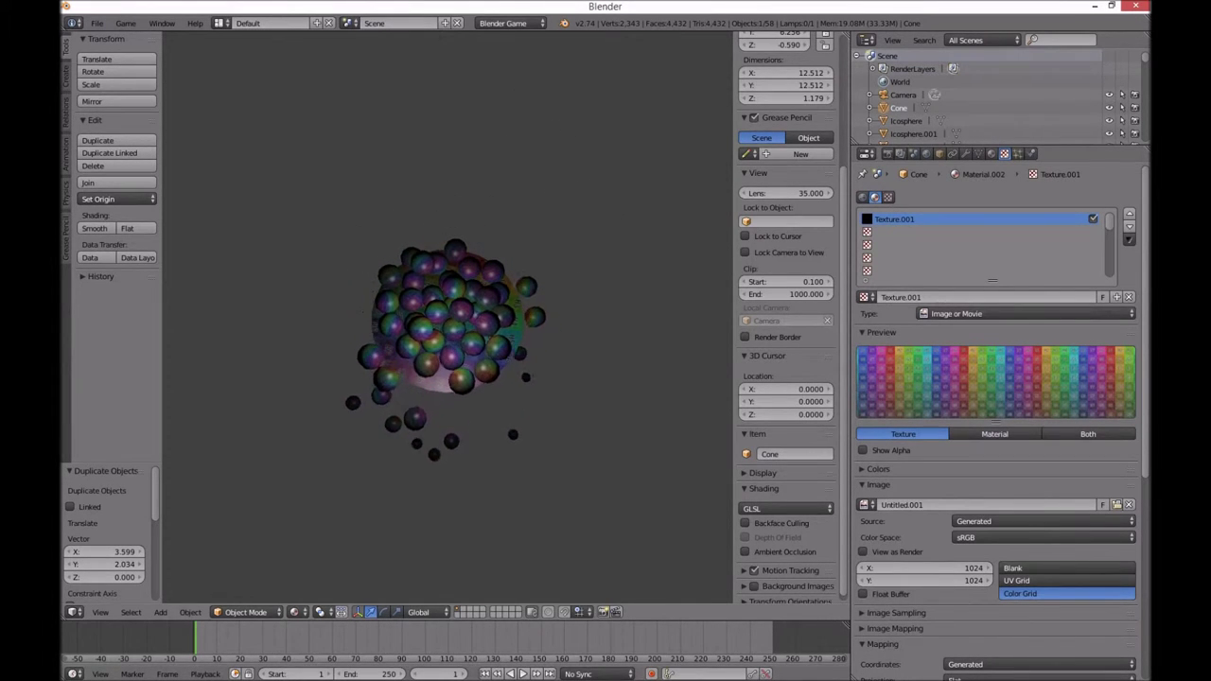
key(Escape)
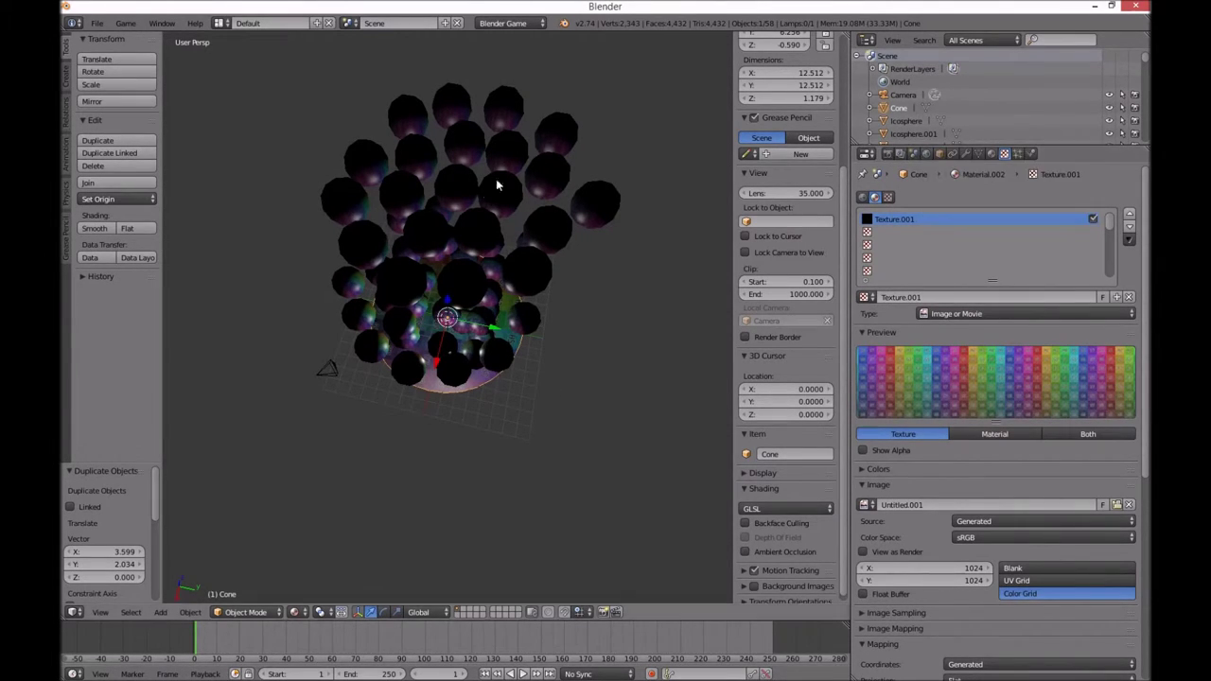
key(p)
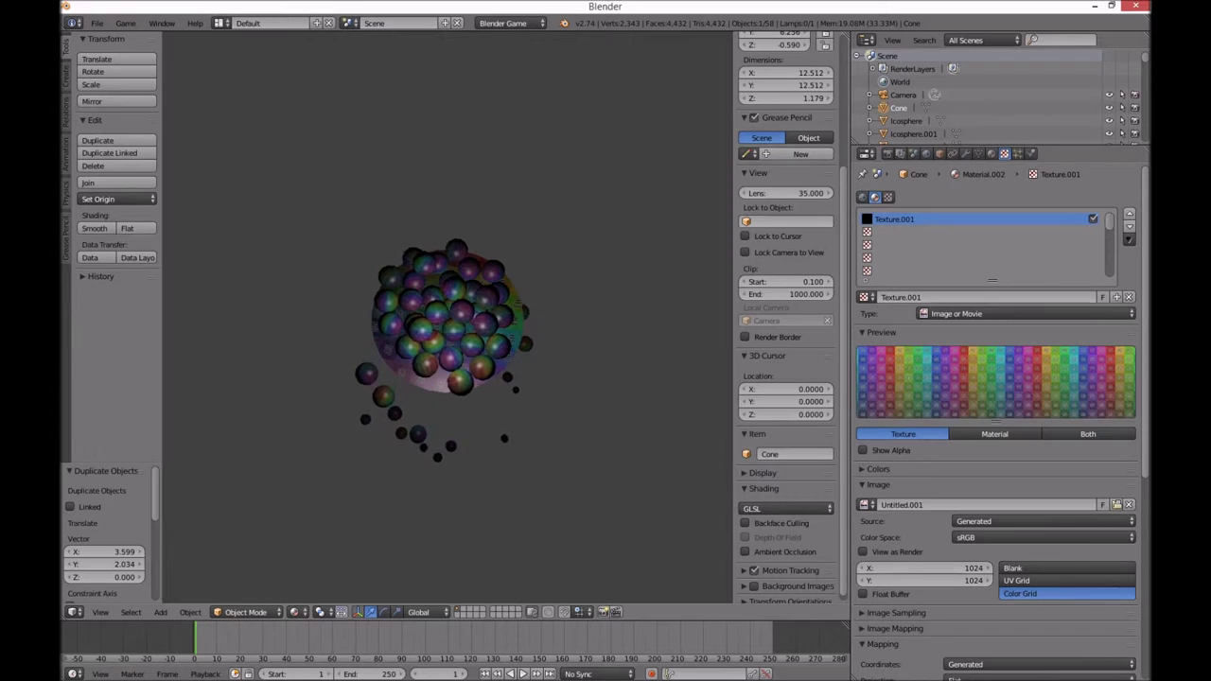
key(Escape)
Set the world's physics gravity to 96.04.
click(940, 153)
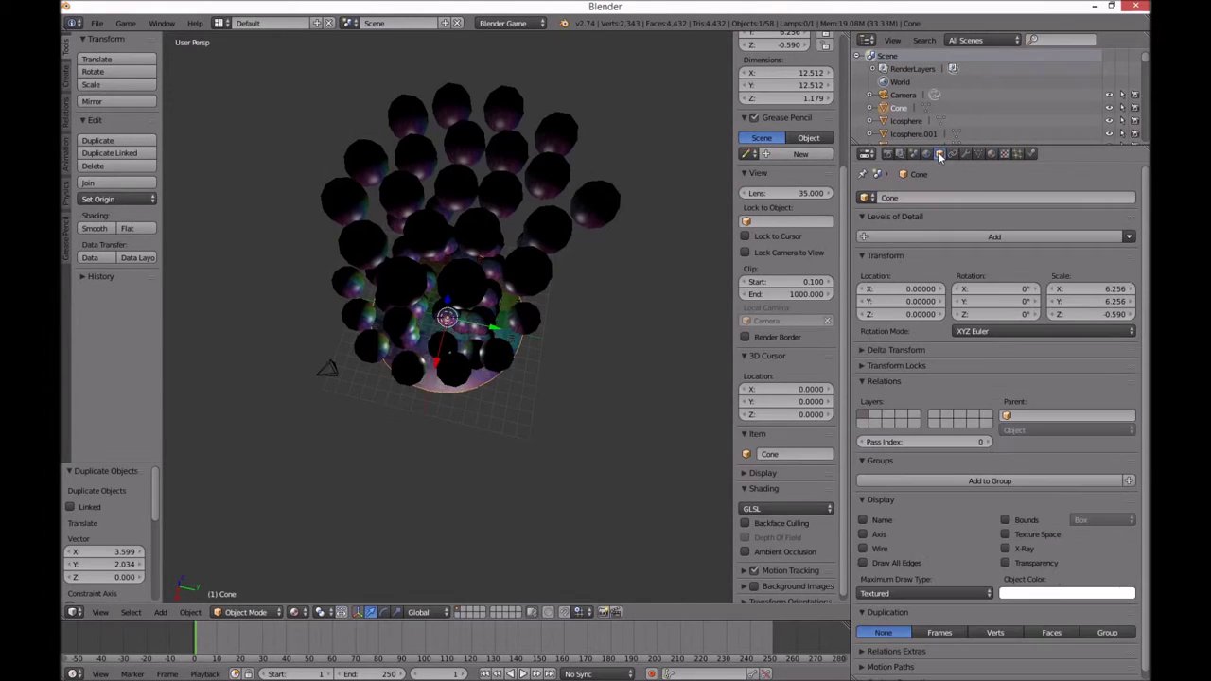
click(927, 154)
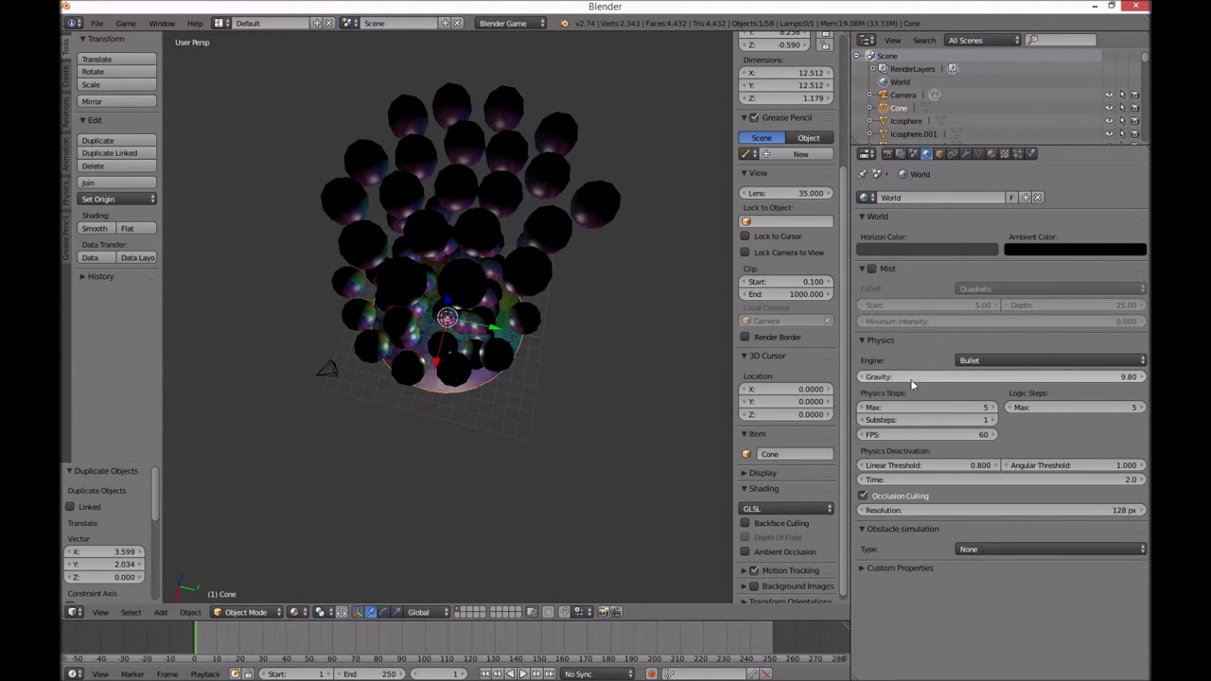
click(1127, 378)
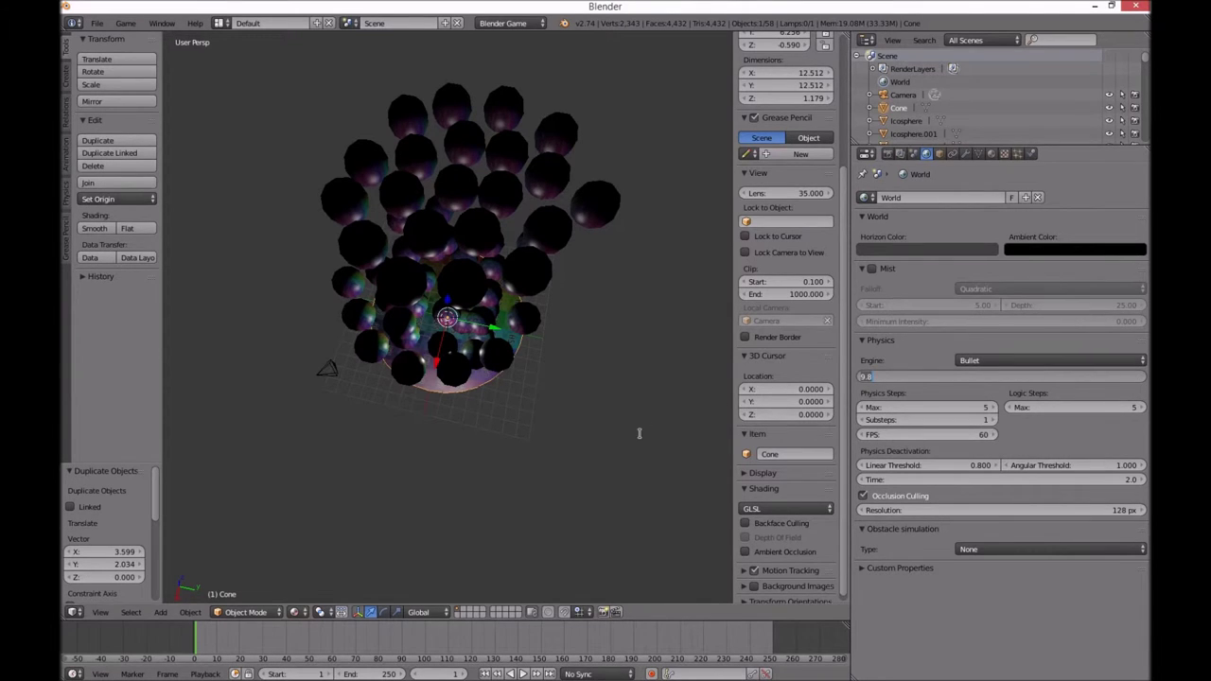
key(Return)
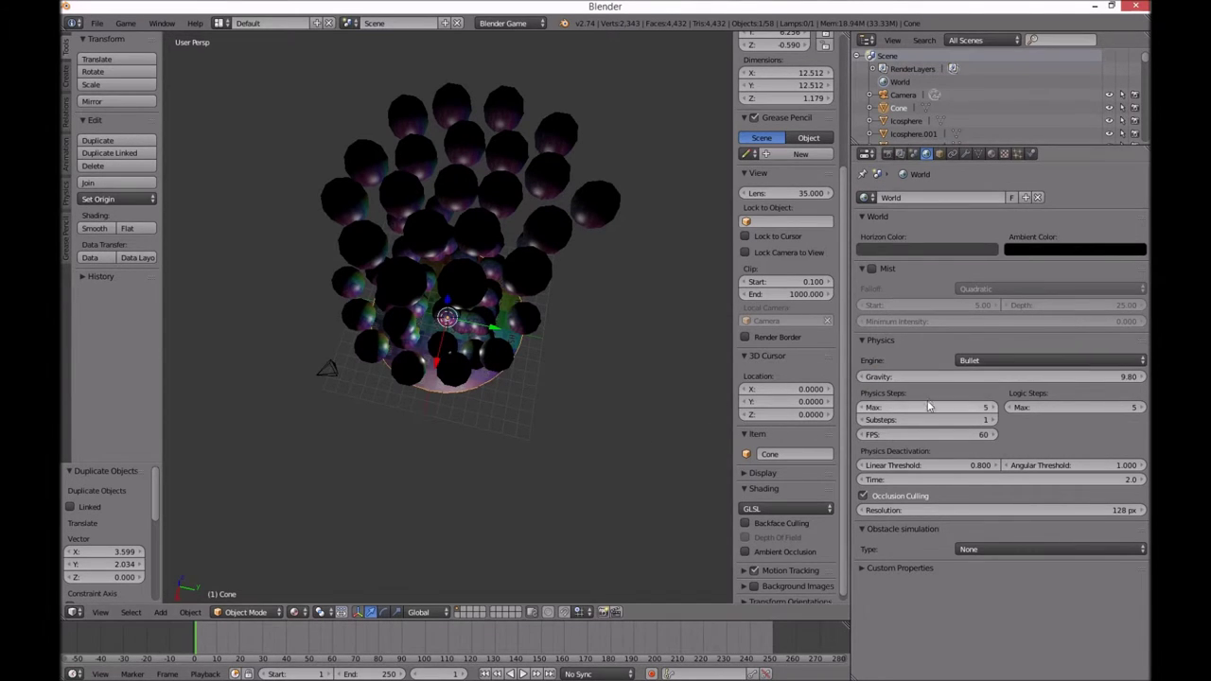
click(1118, 377)
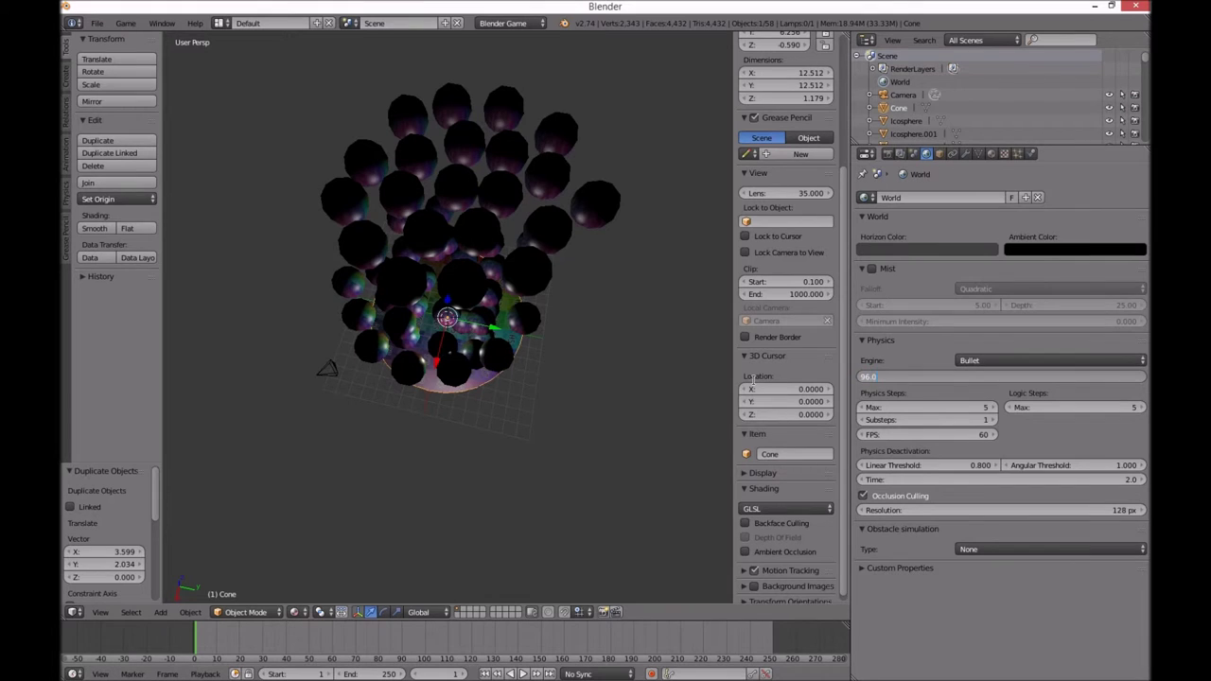
key(Return)
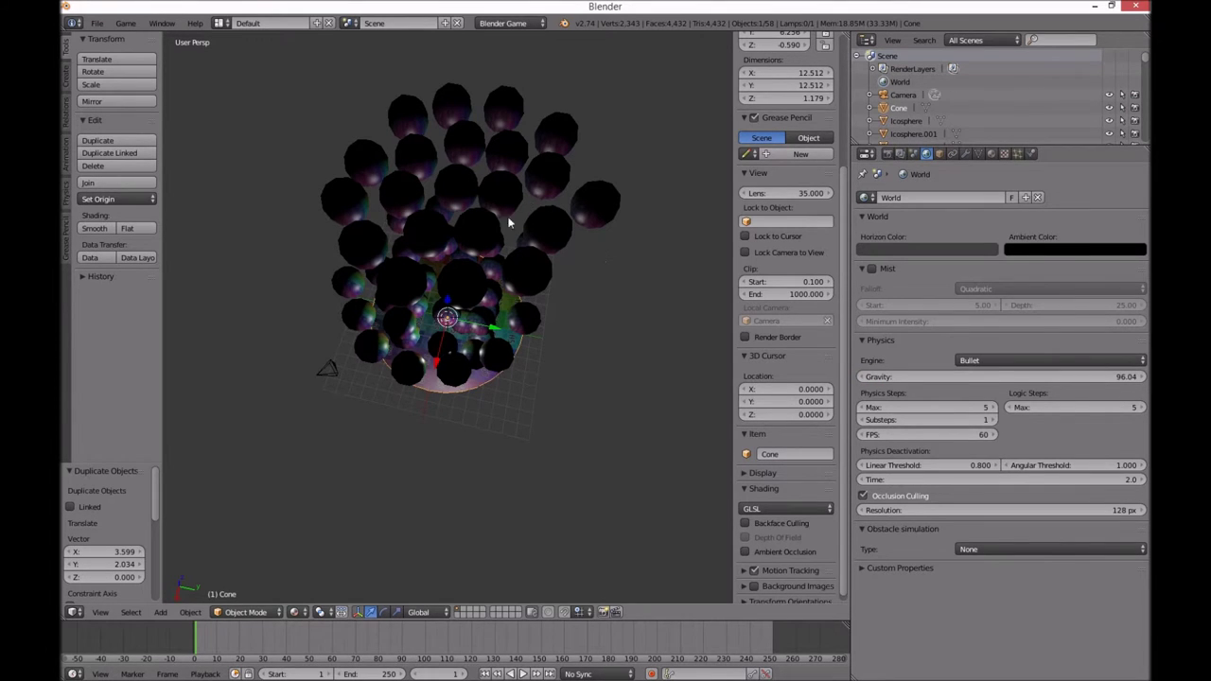
Test-run the game twice with the stronger gravity, the second time from a lower, closer angle.
key(p)
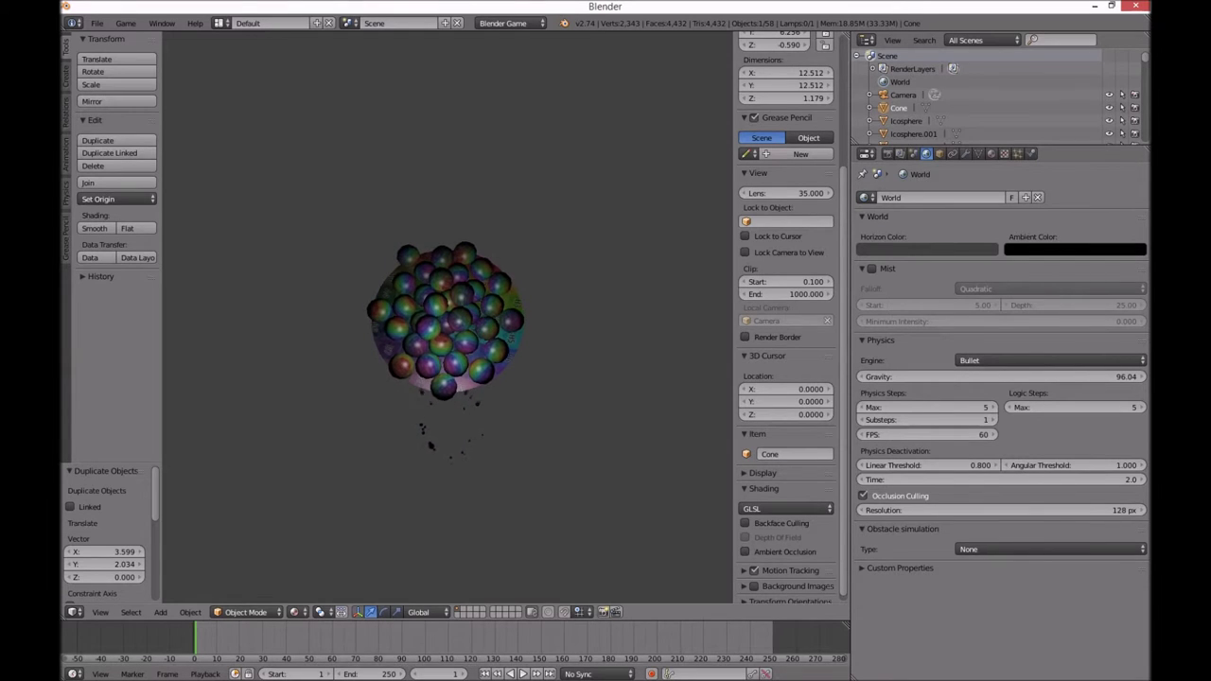
key(Escape)
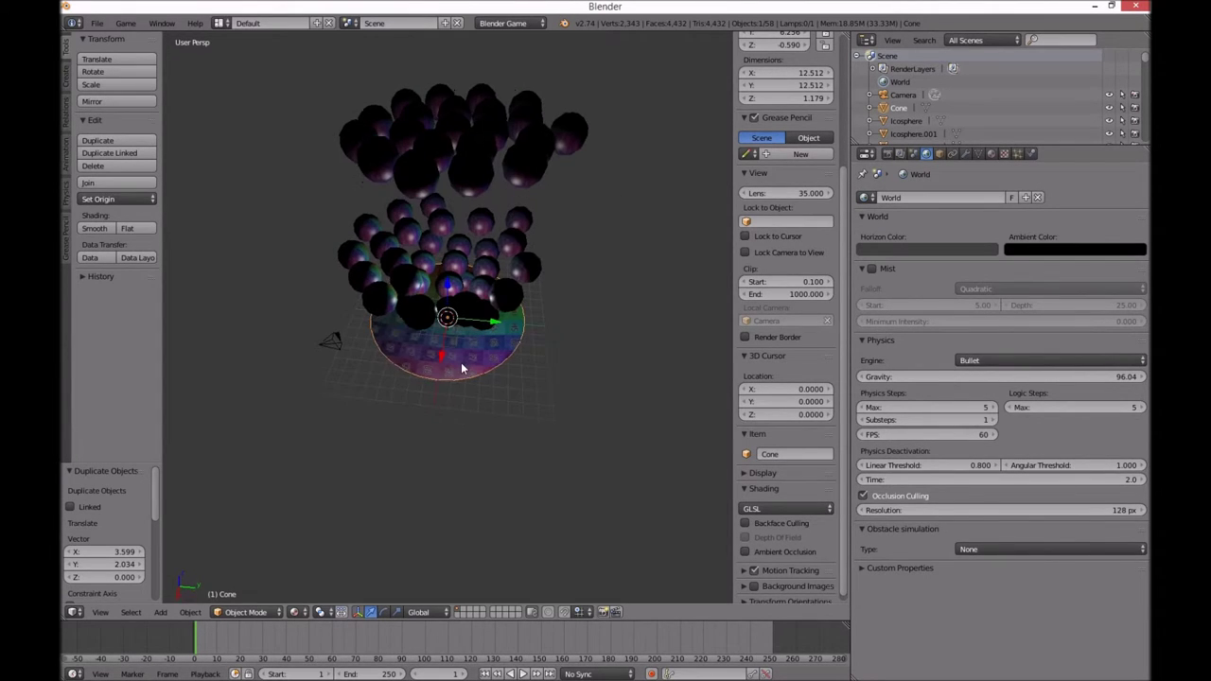
scroll(451, 278, up, 3)
scroll(451, 278, down, 2)
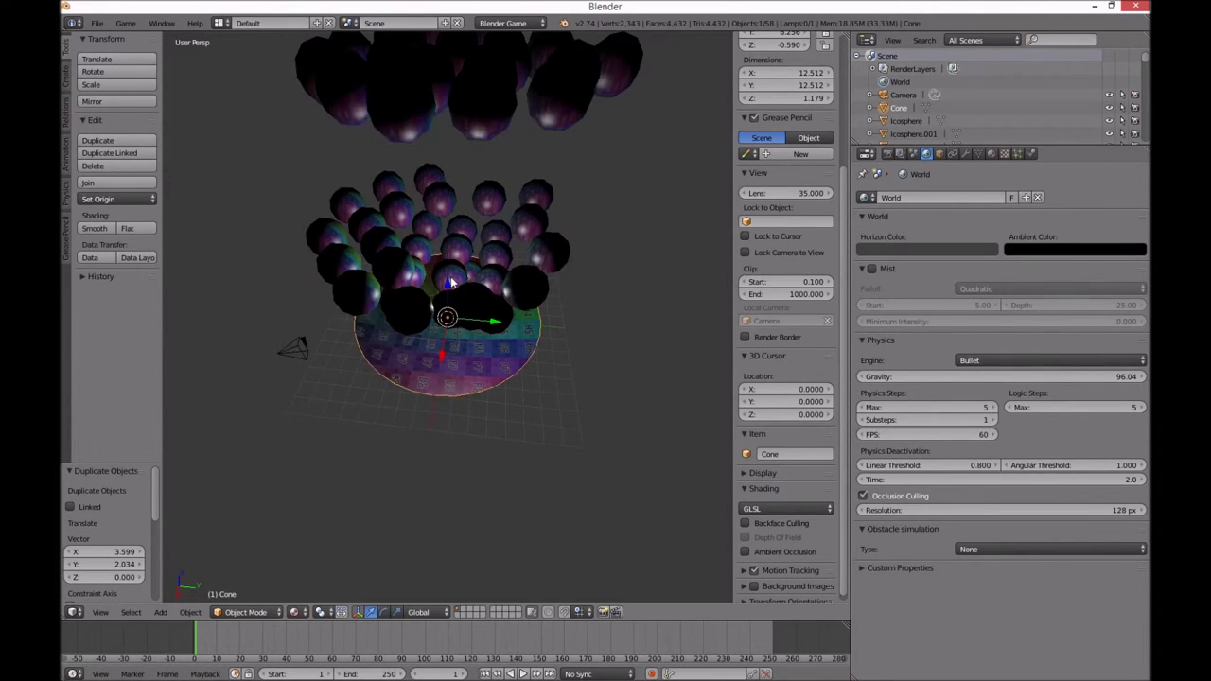
key(p)
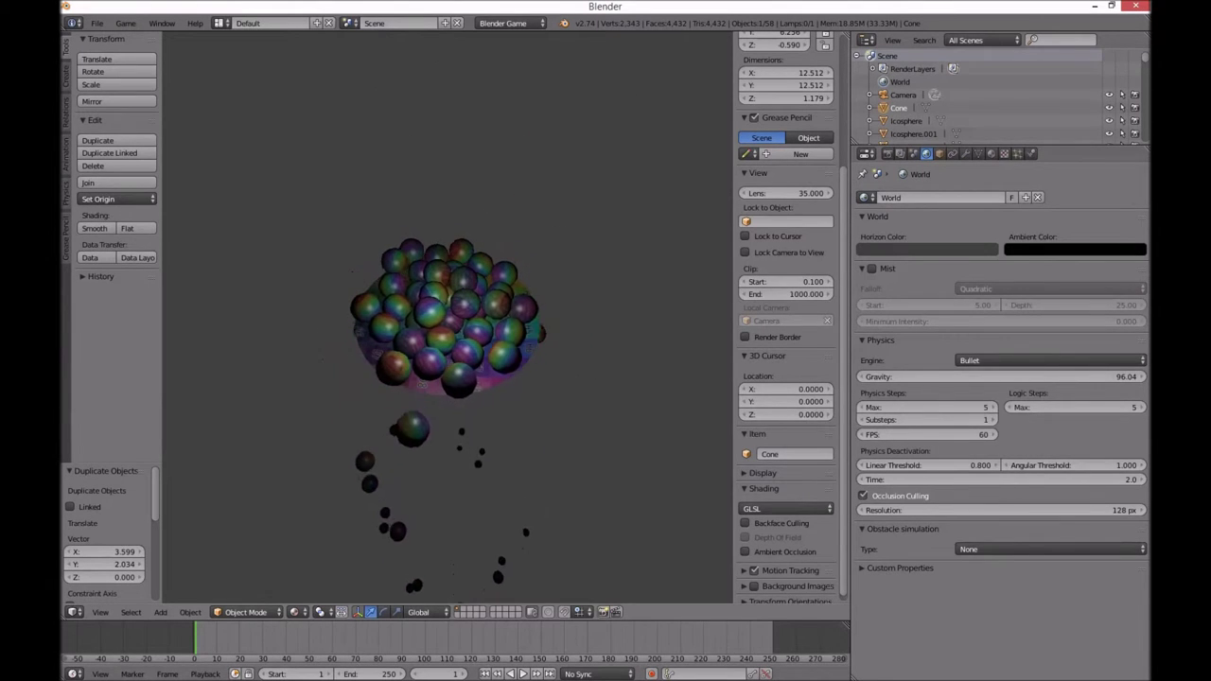
key(Escape)
Test-run the game twice more, once from a steep angle above and once from a closer, lower view.
middle_drag(481, 399, 496, 547)
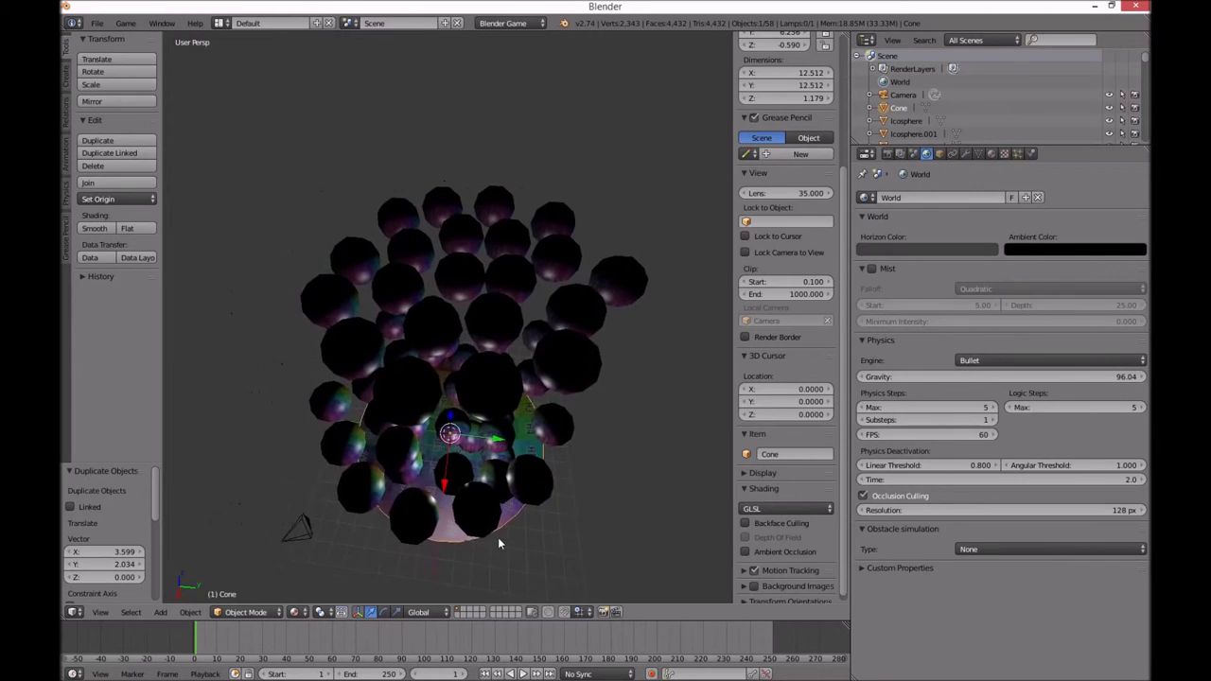
key(p)
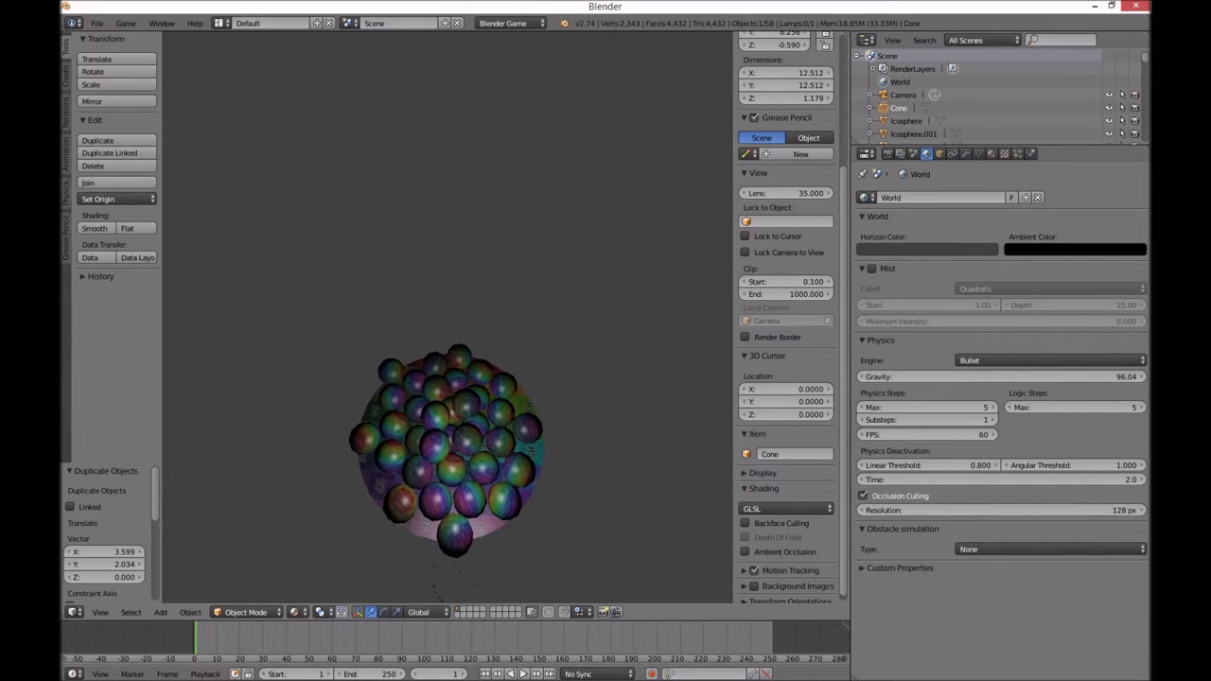
key(Escape)
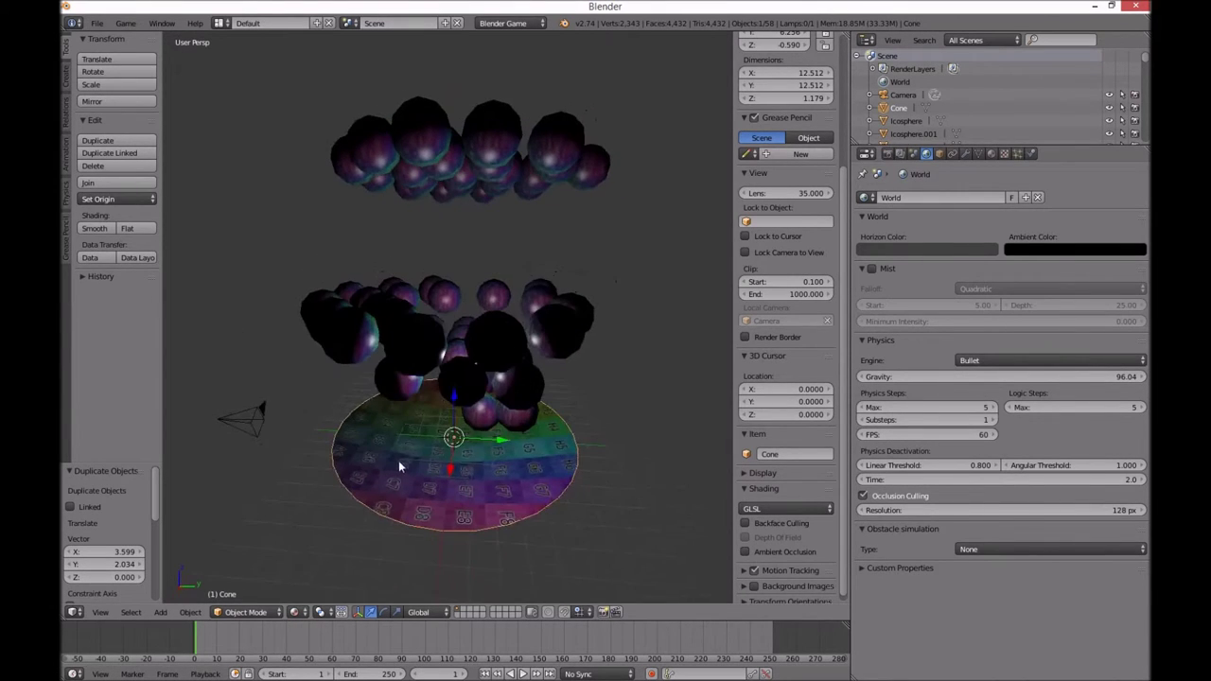
middle_drag(402, 380, 417, 399)
key(p)
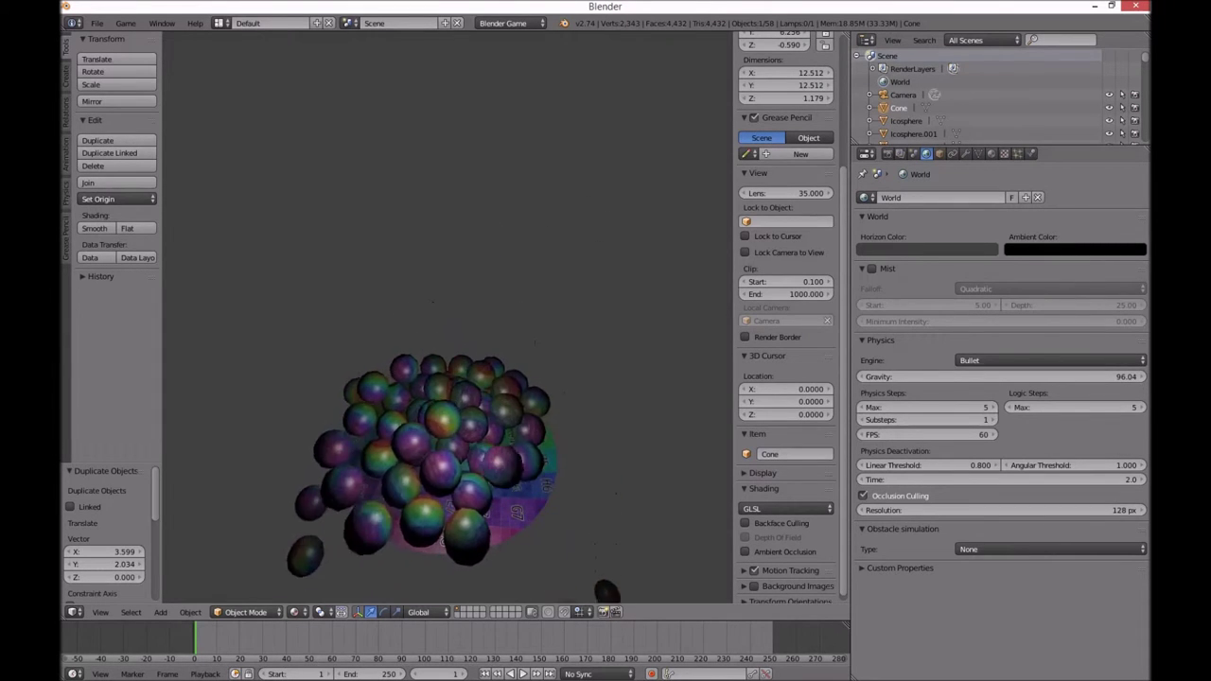
key(Escape)
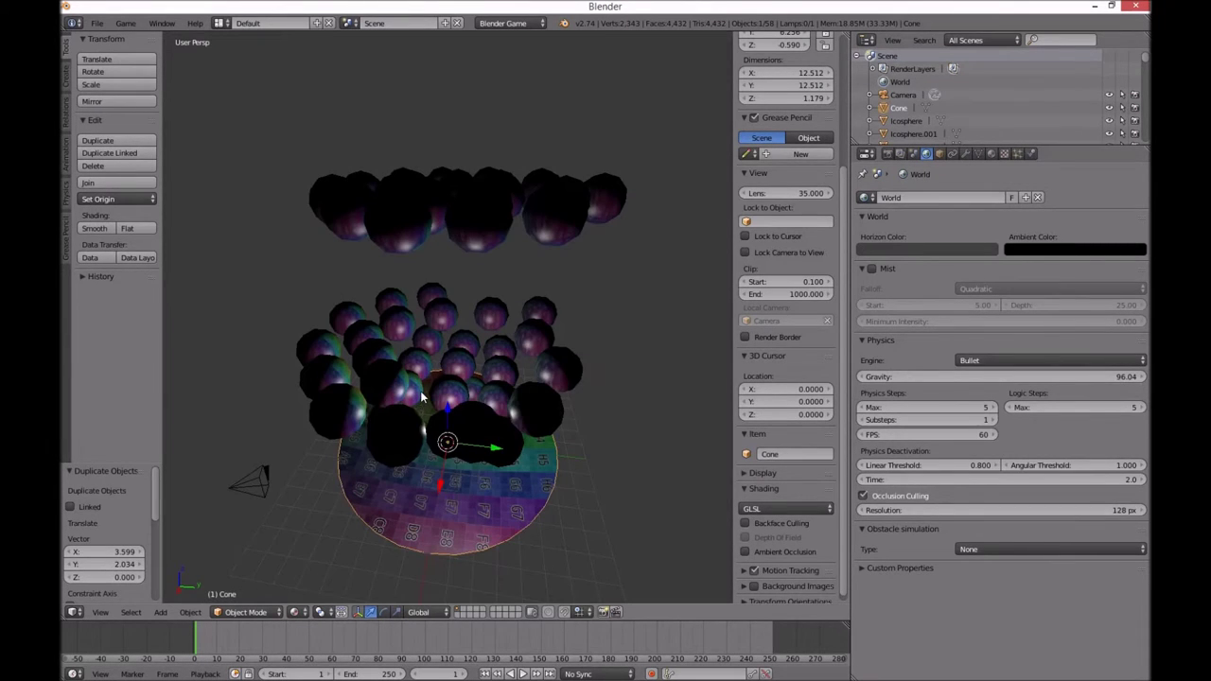
Enlarge the timeline area and switch it to the Logic Editor.
middle_drag(445, 461, 457, 522)
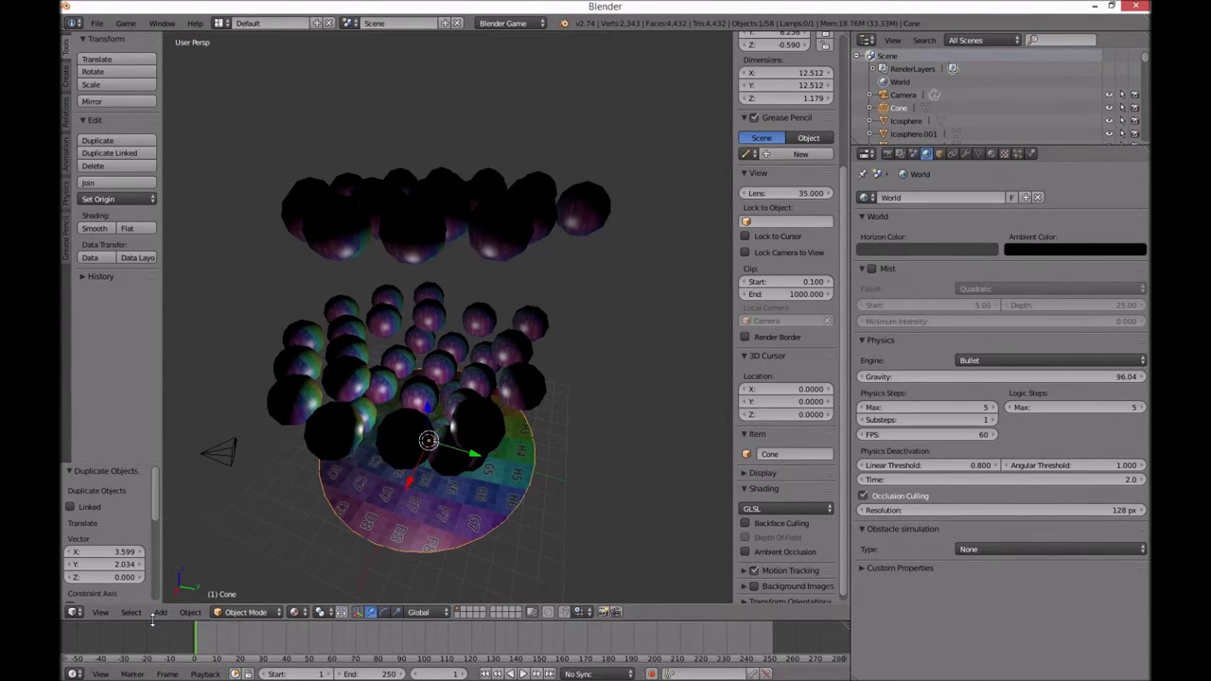
drag(152, 619, 152, 449)
click(74, 674)
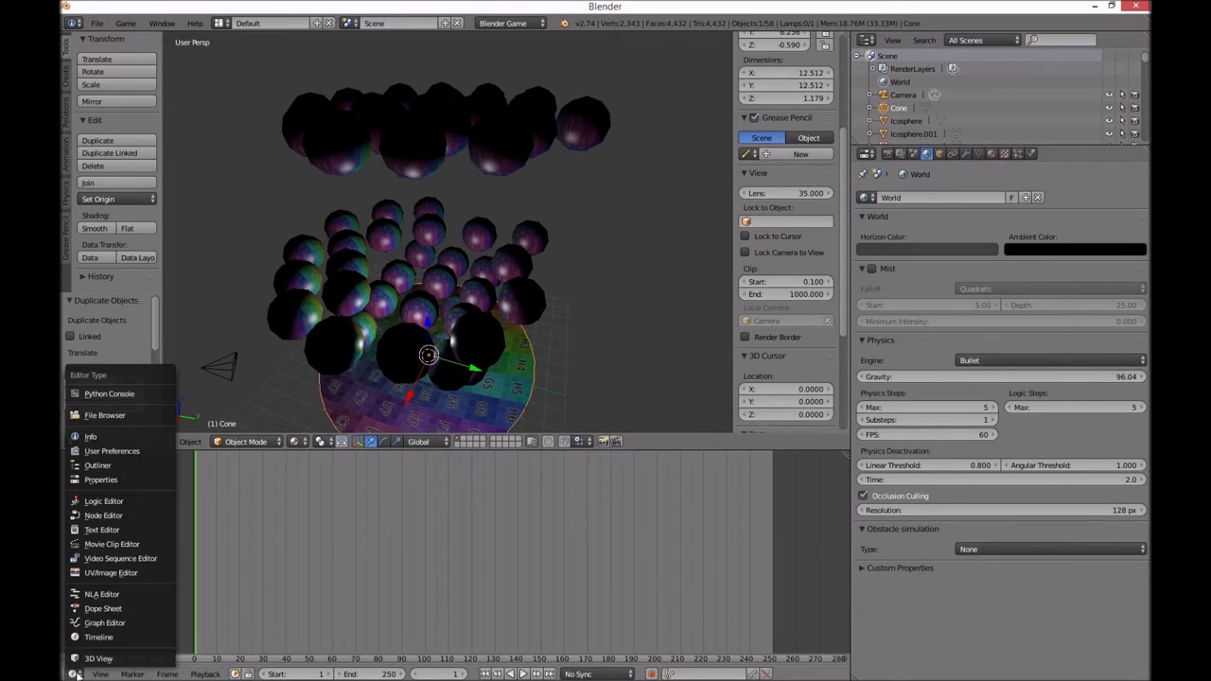
click(103, 503)
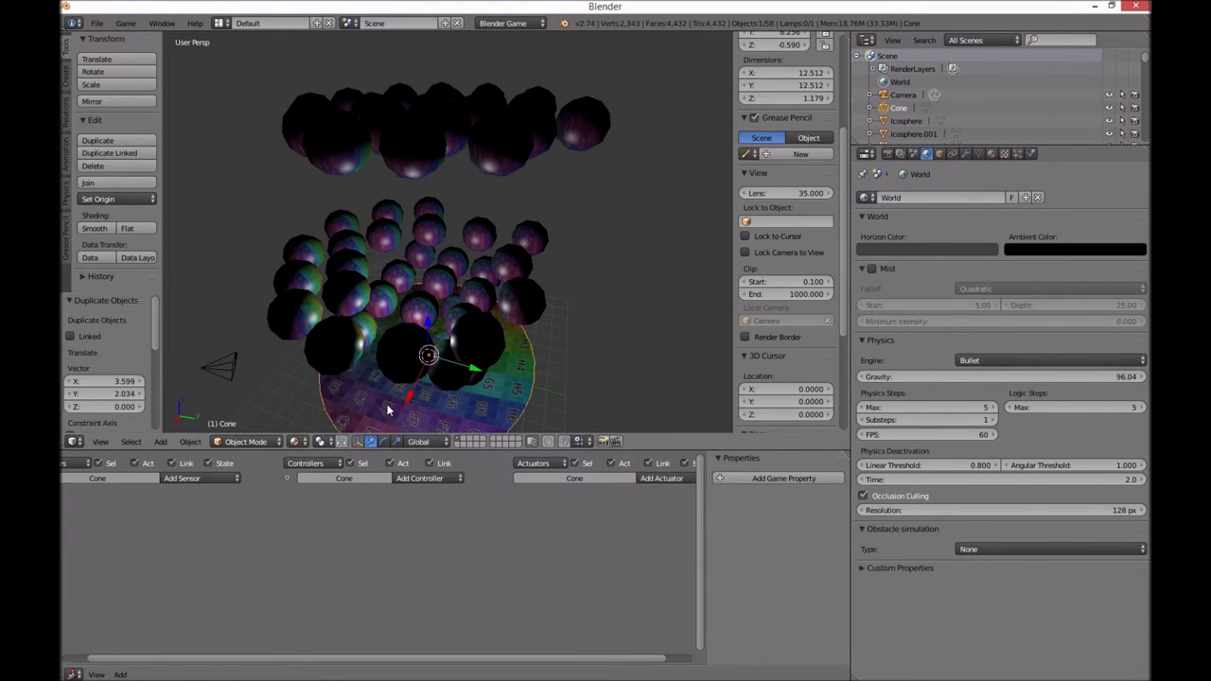
Add a Motion actuator to the cone and set its Z rotation to 0.5°.
click(660, 481)
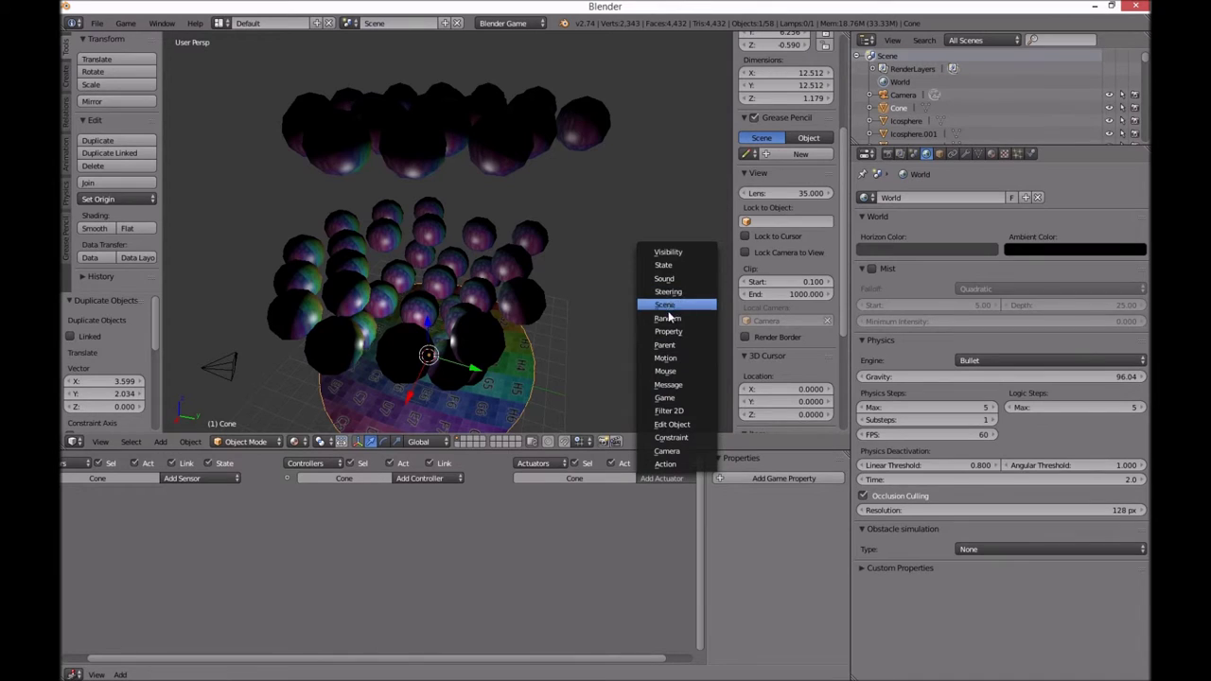
click(669, 359)
click(665, 558)
key(BackSpace)
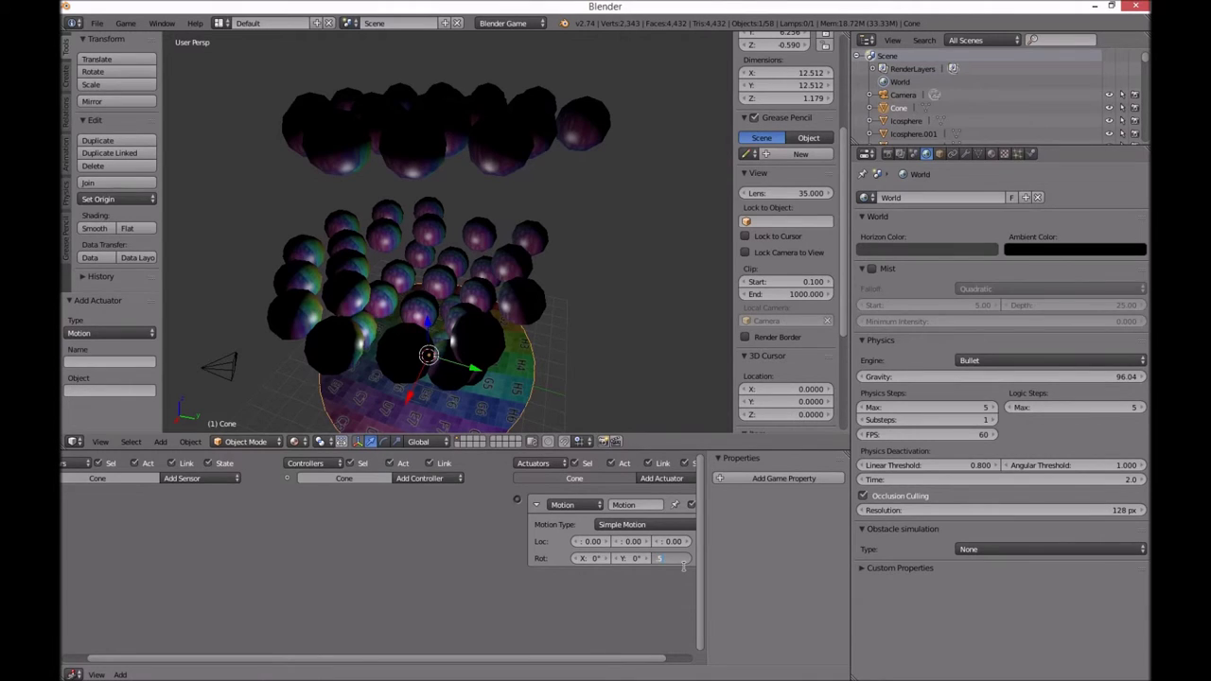
text(.5)
key(Return)
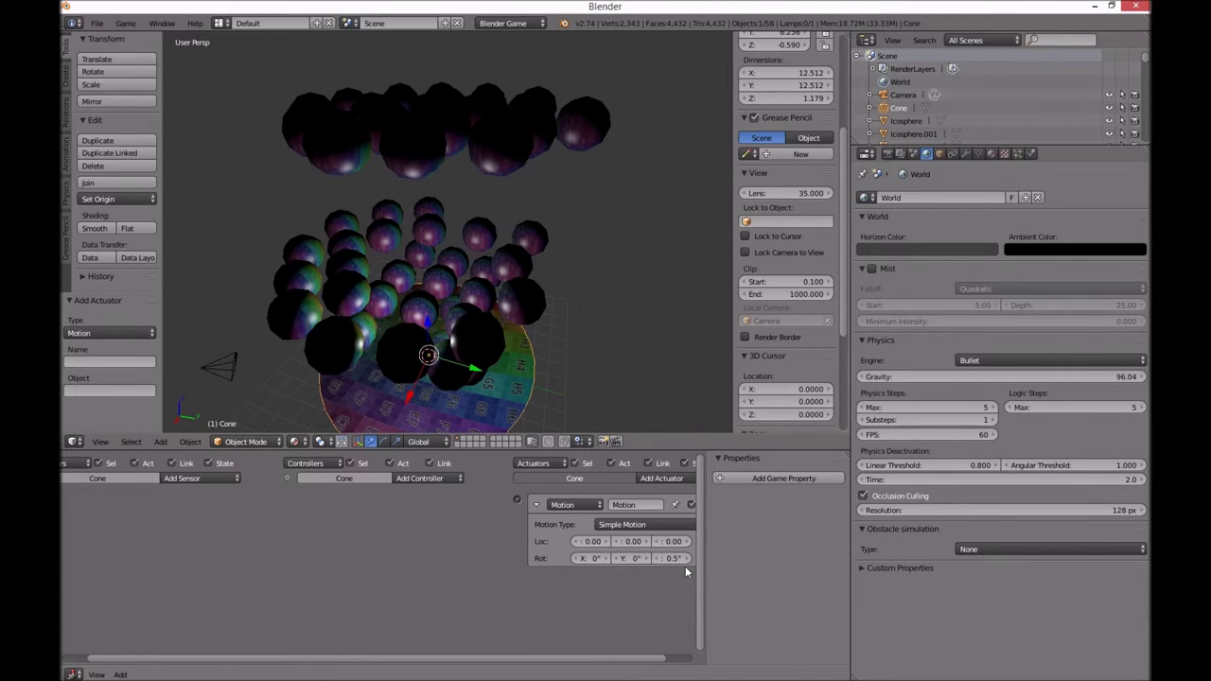
Link an Always sensor to the cone's Motion actuator through an And controller and test-run the game.
click(171, 479)
click(190, 506)
drag(235, 500, 517, 499)
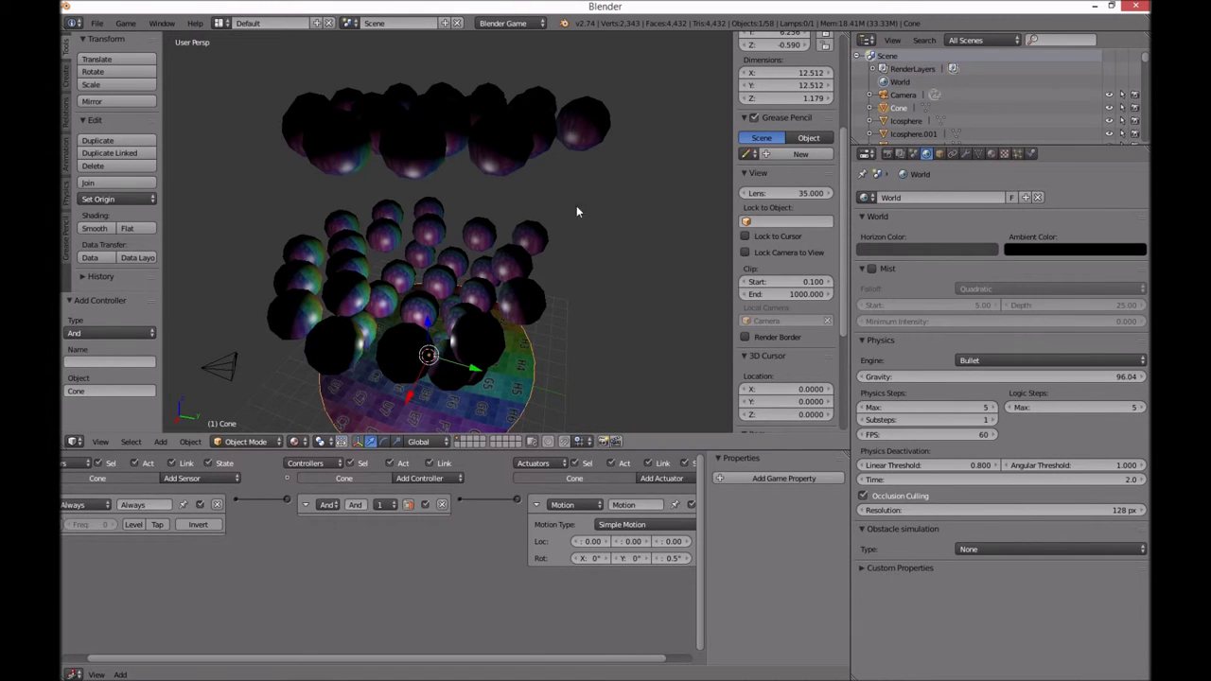
key(p)
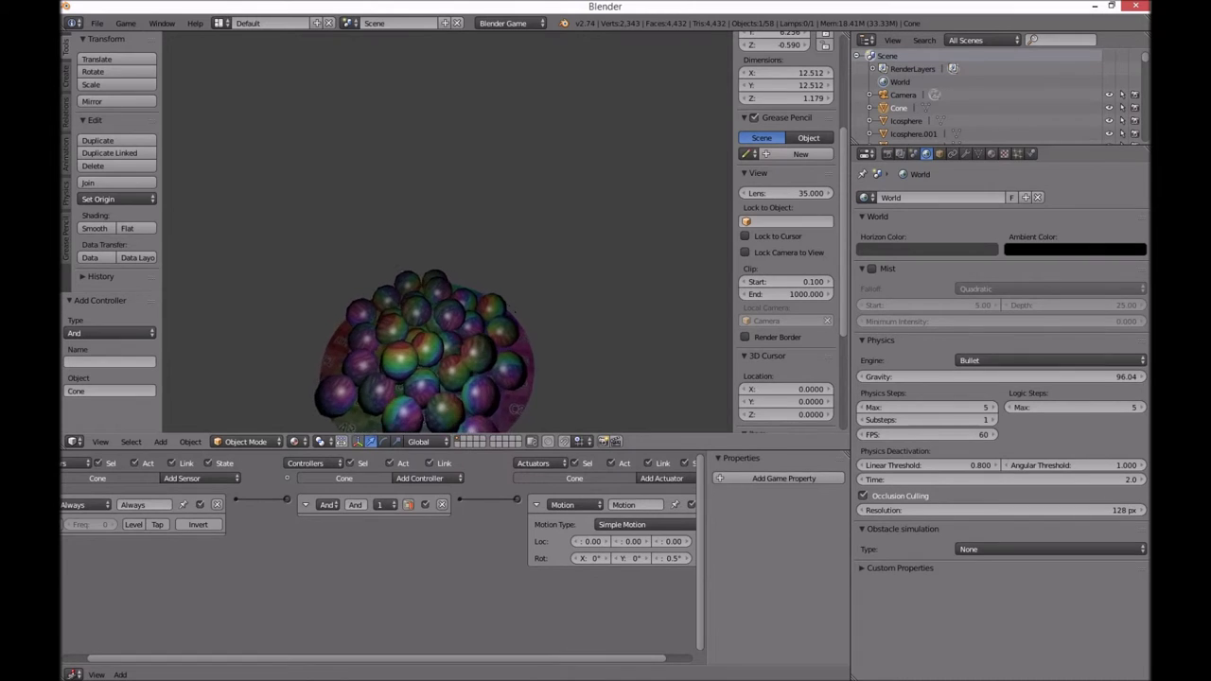
key(Escape)
Set the Motion actuator's Z rotation to 2° and test-run the game in an enlarged 3D view.
click(666, 558)
text(1)
key(Return)
drag(636, 452, 636, 550)
key(p)
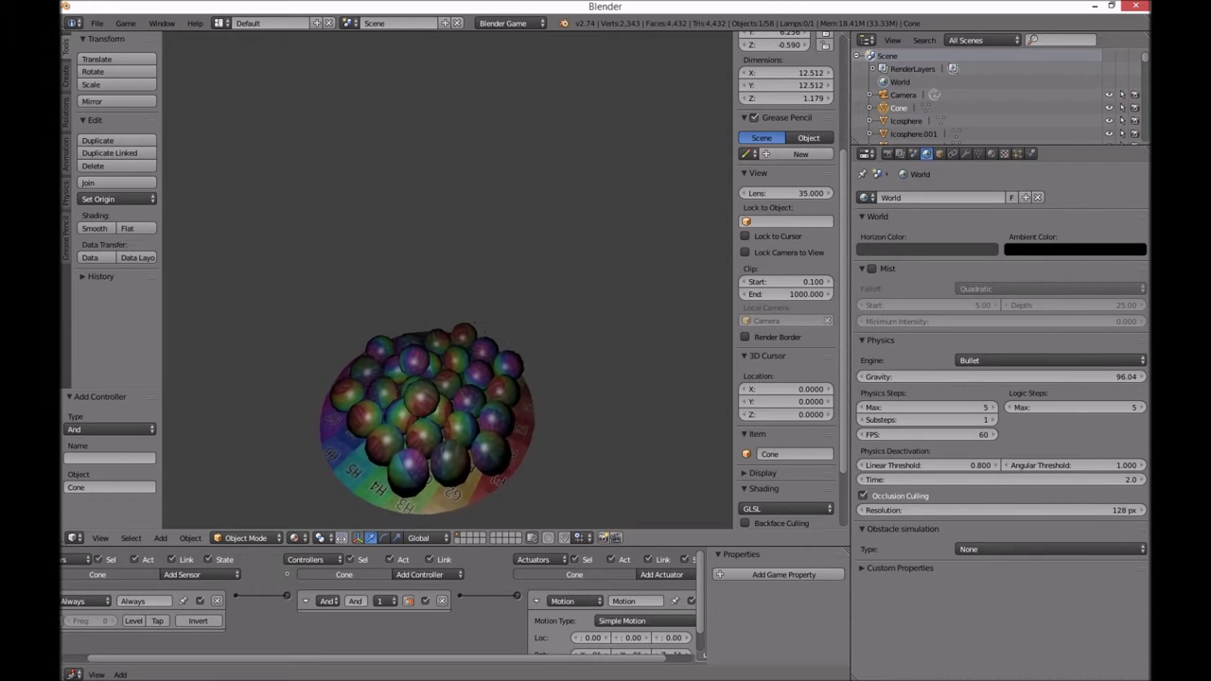
key(Escape)
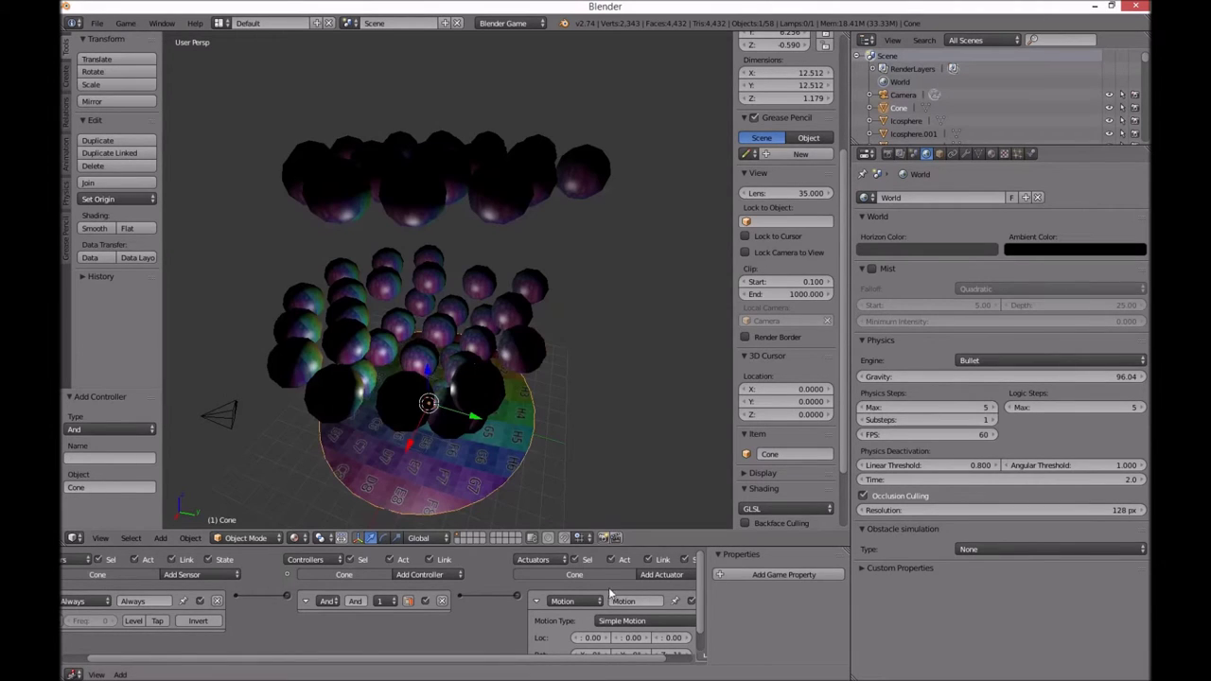
Test-run the spinning bowl from the current view and again from a close view near the camera's angle.
scroll(701, 631, down, 1)
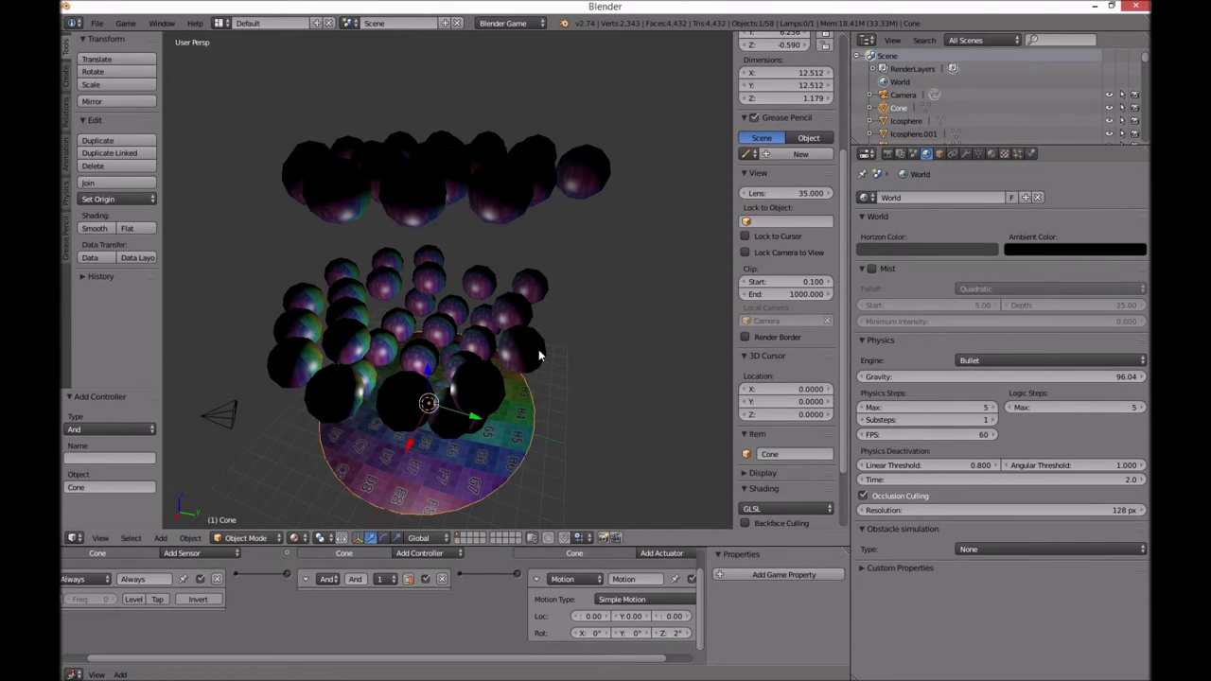
key(p)
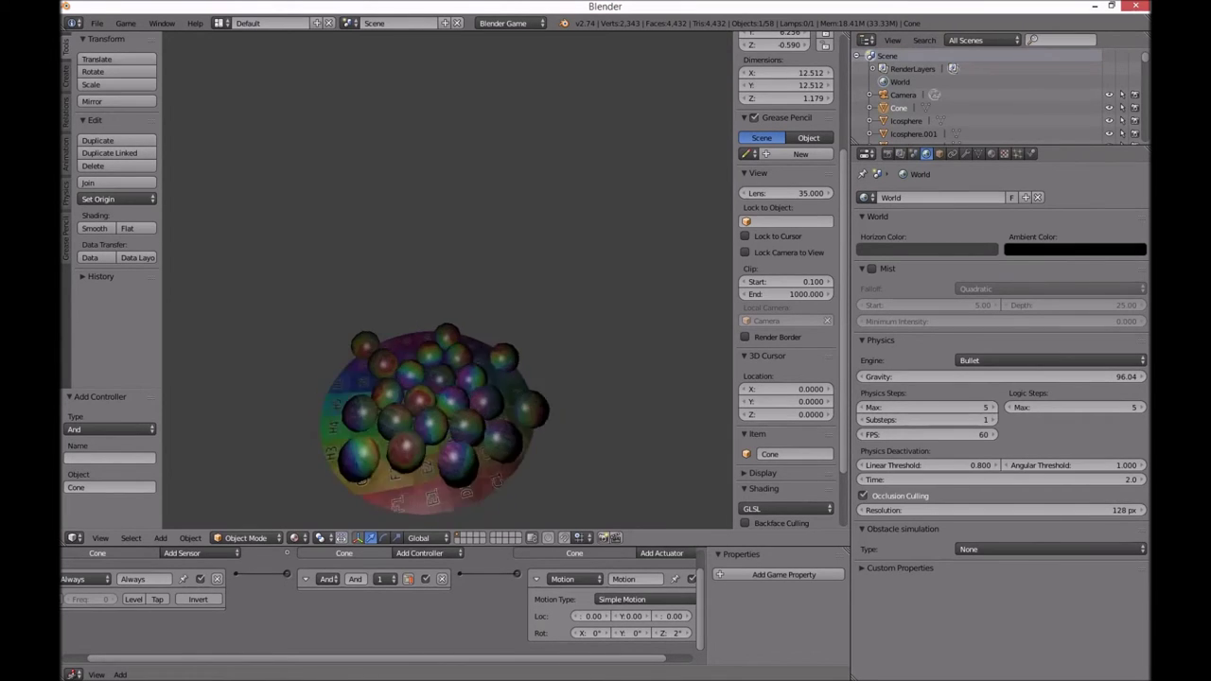
key(Escape)
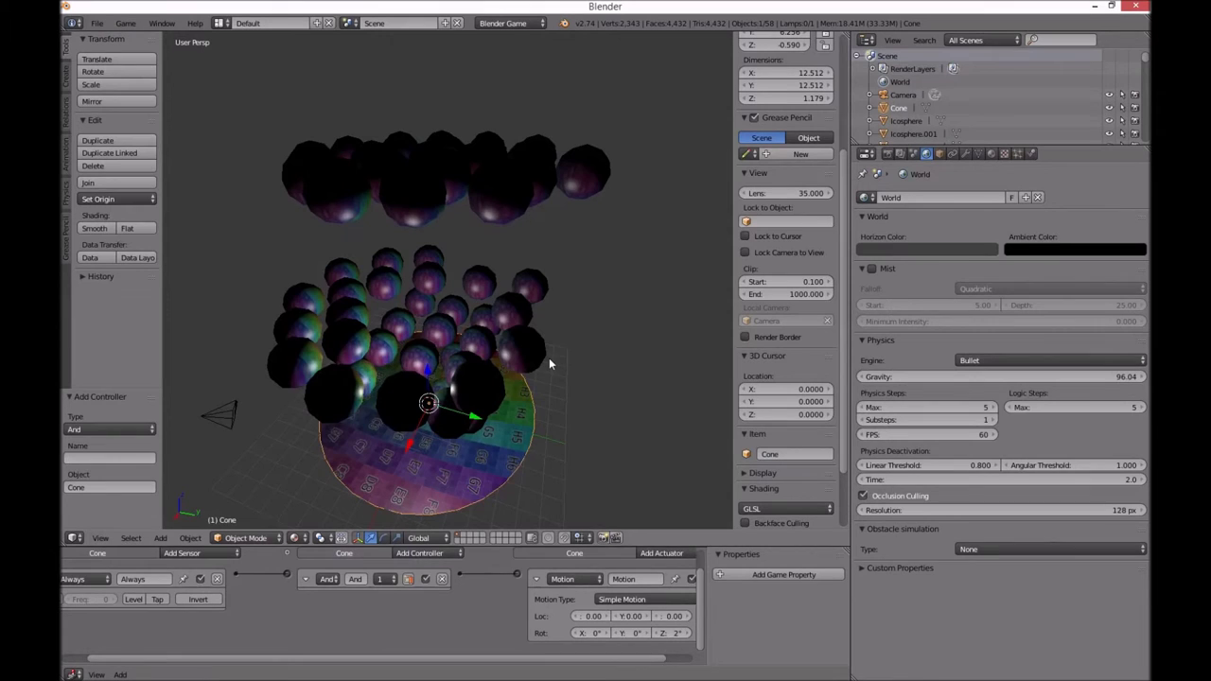
key(KP_0)
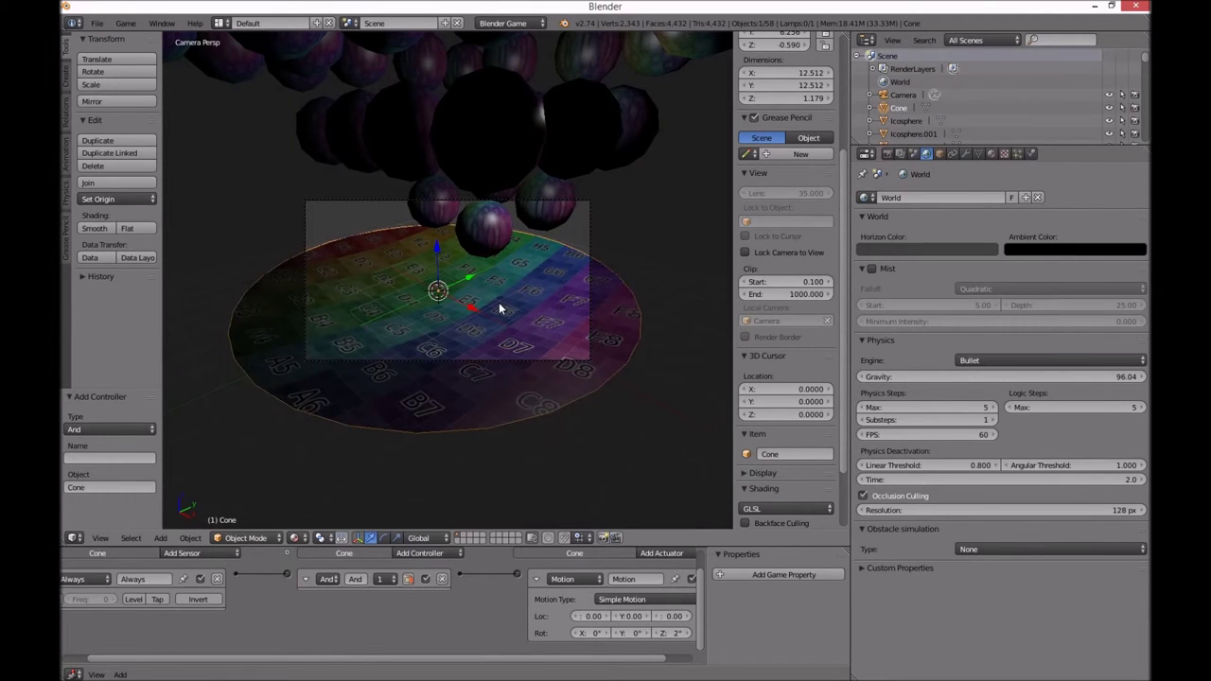
key(KP_0)
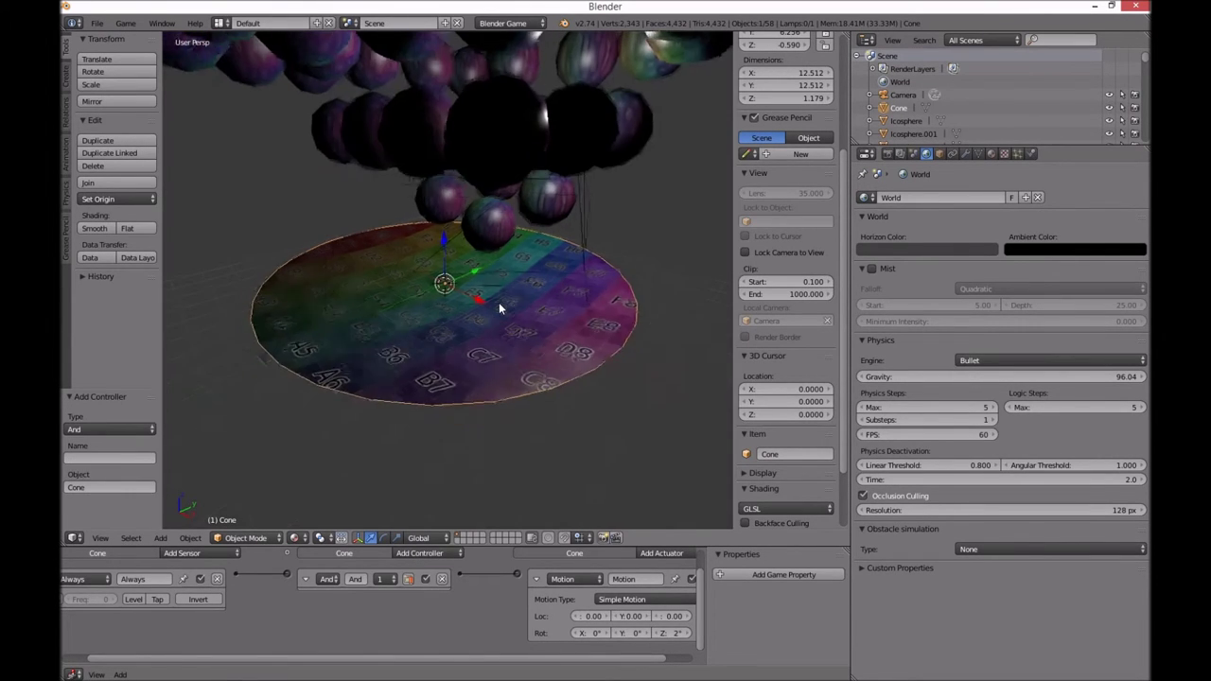
key(p)
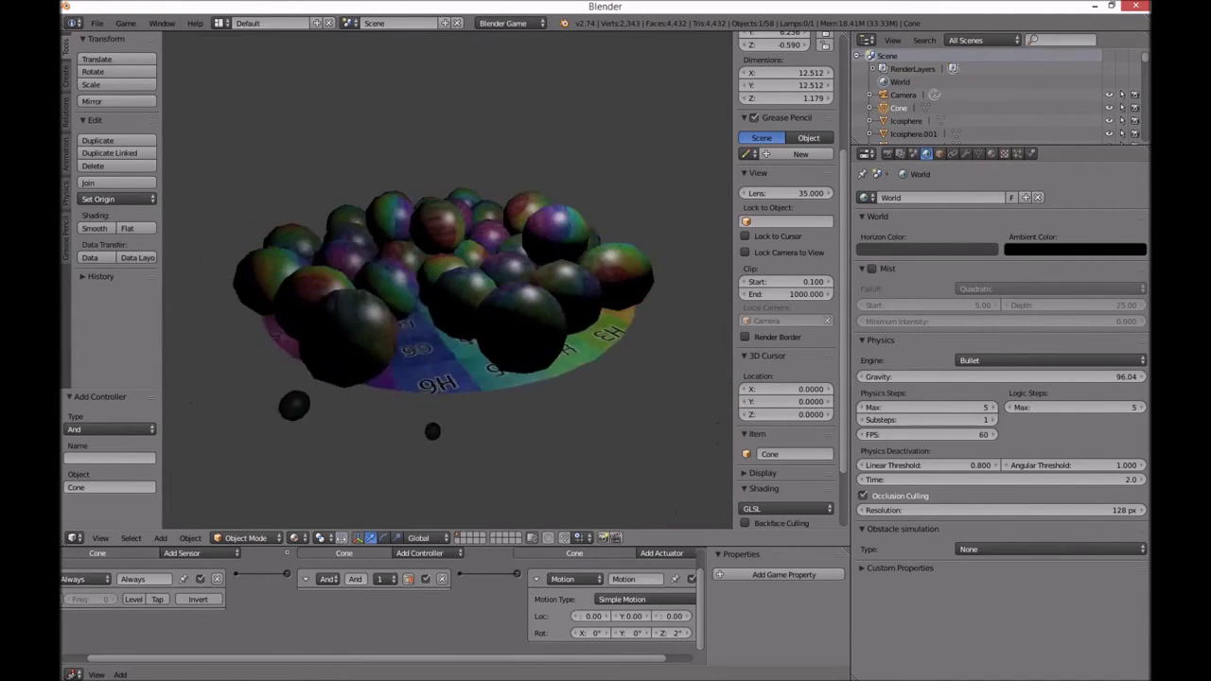
key(Escape)
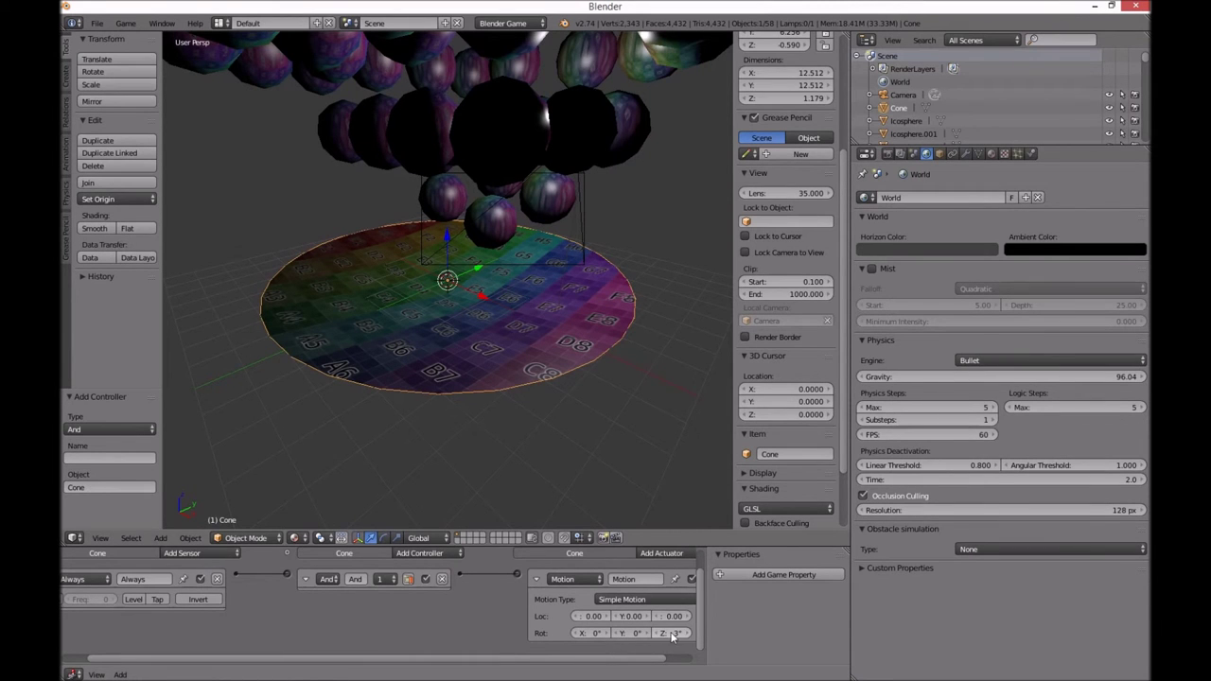
Test-run the game with the cone's Motion actuator Z rotation set to 3° and again with it set to 5°.
key(p)
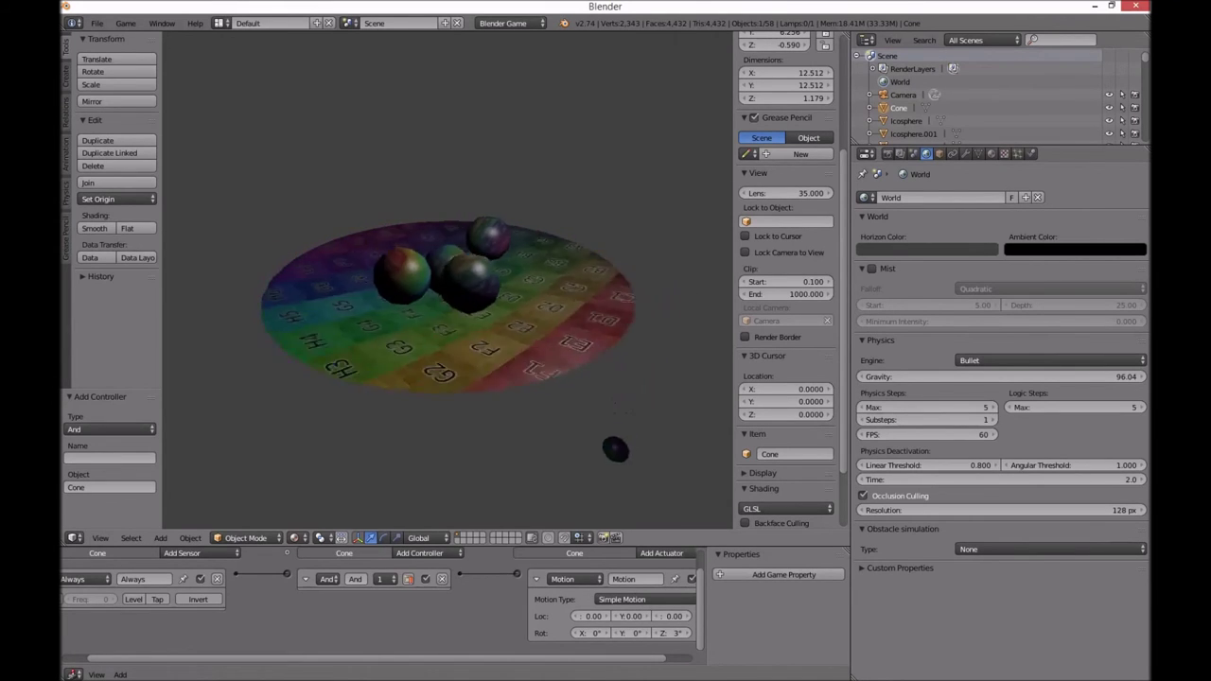
key(Escape)
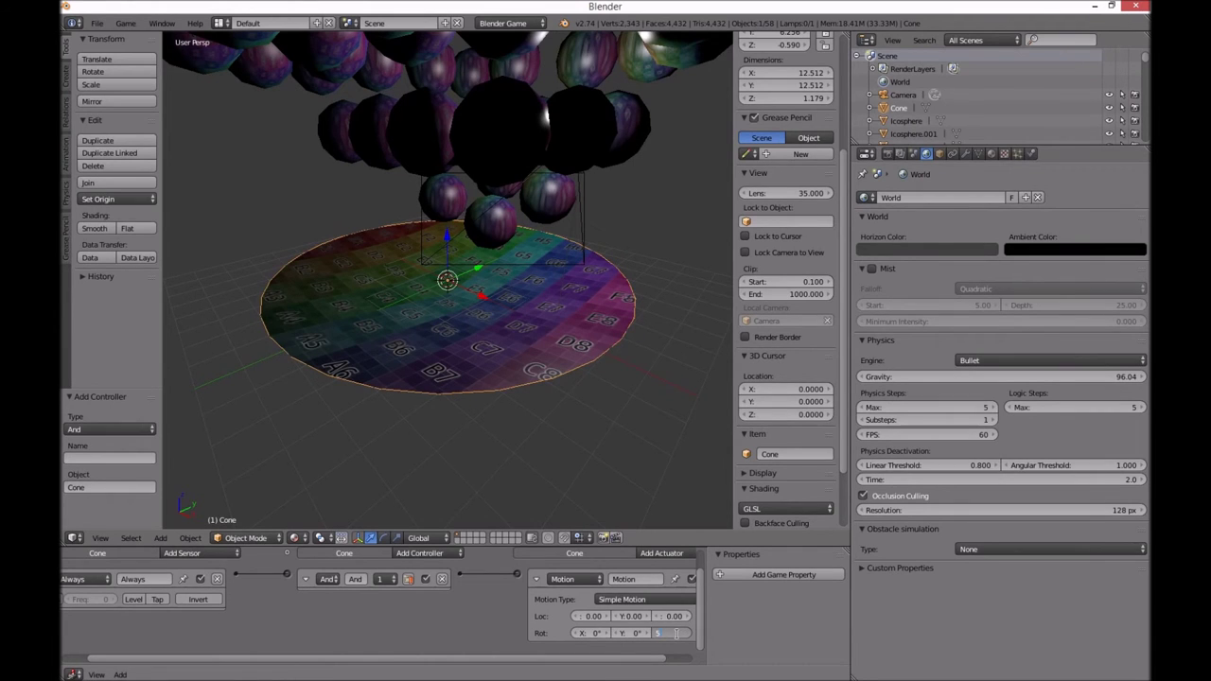
key(p)
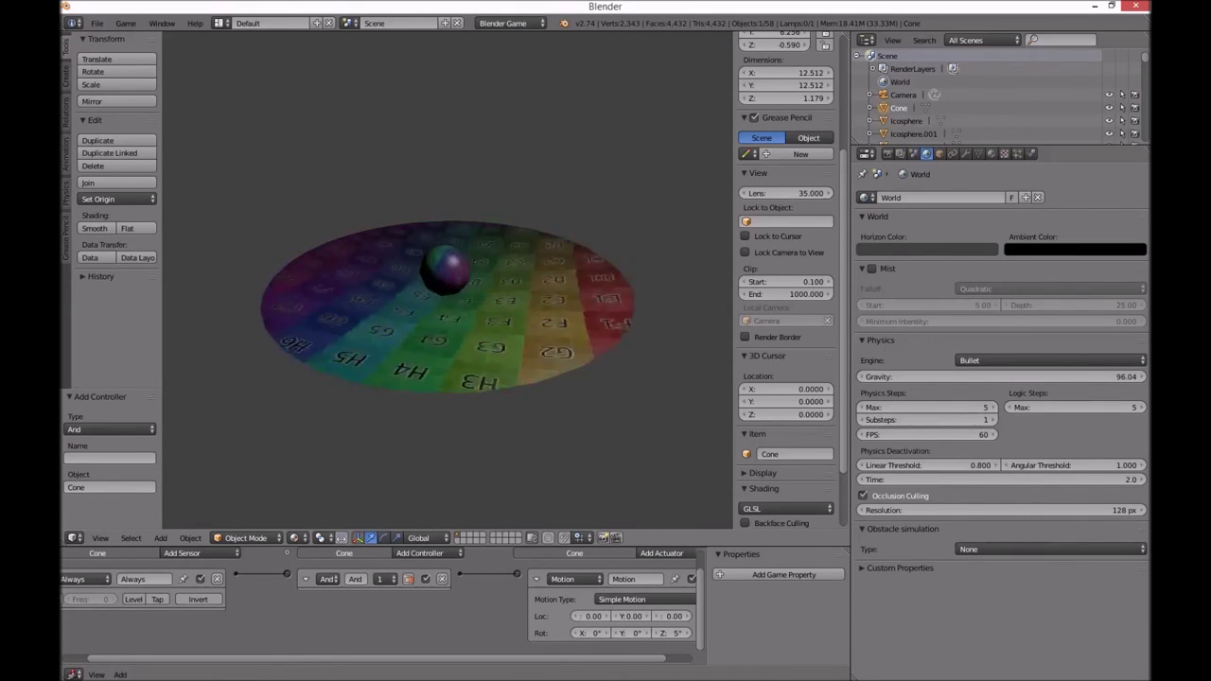
Set the cone's Motion actuator Z rotation to 10° and test-run the game twice.
key(Escape)
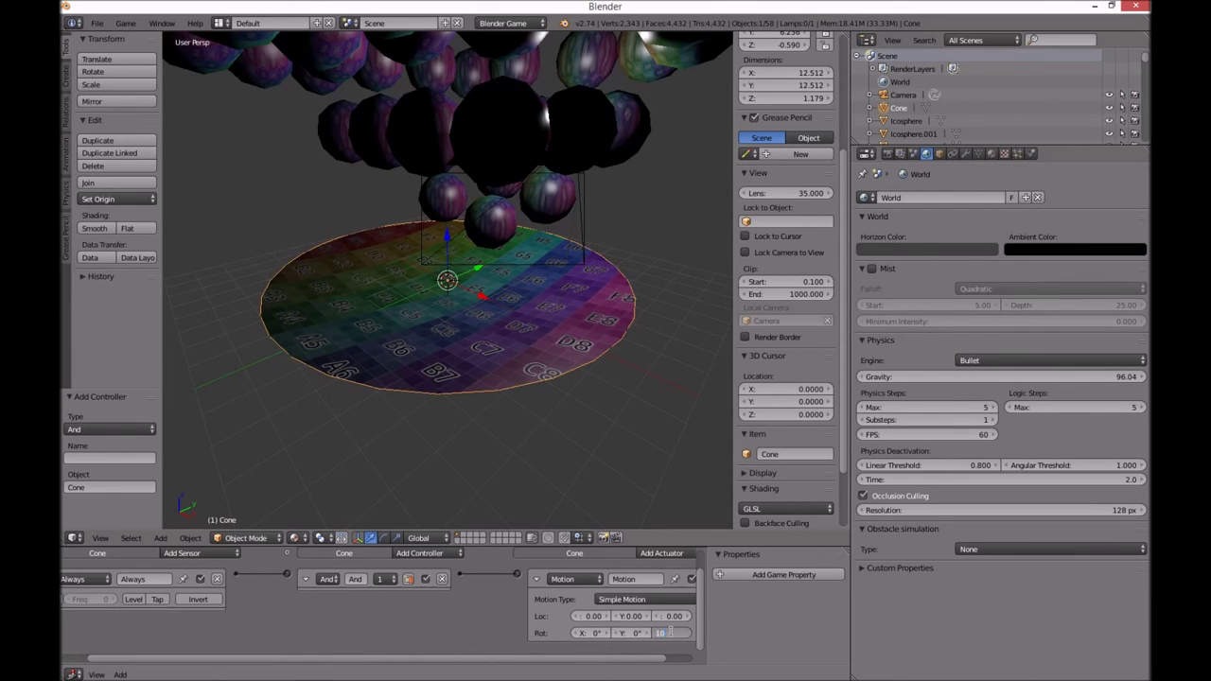
key(p)
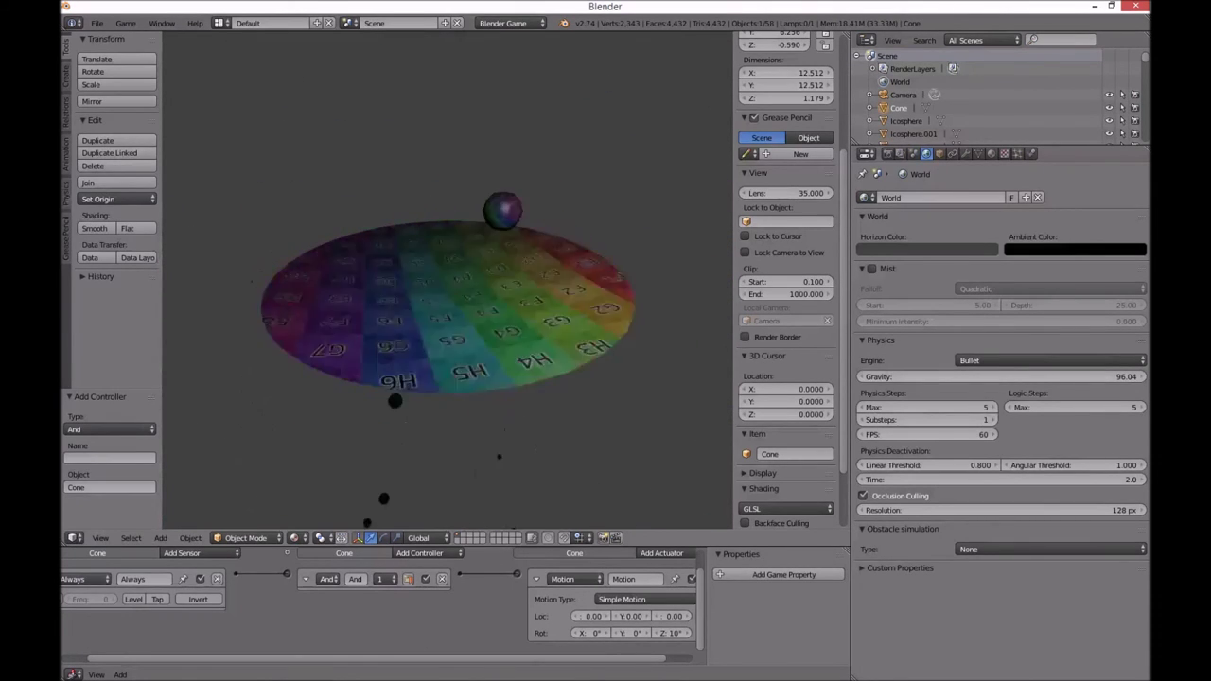
key(Escape)
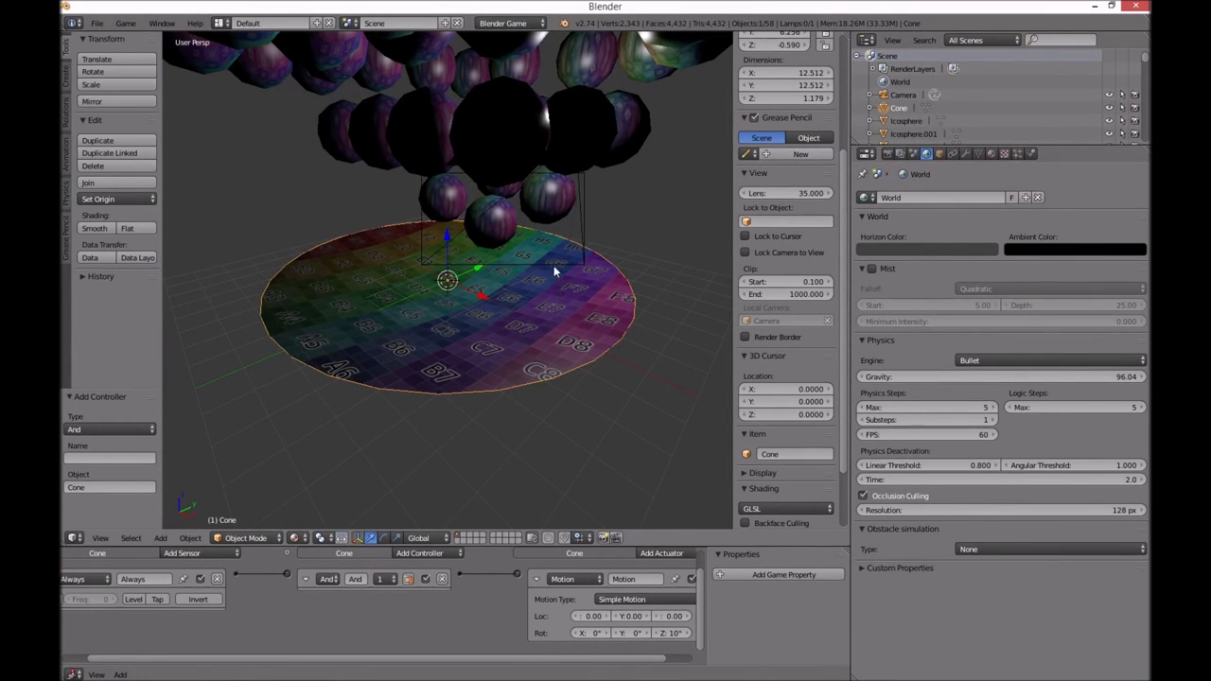
key(p)
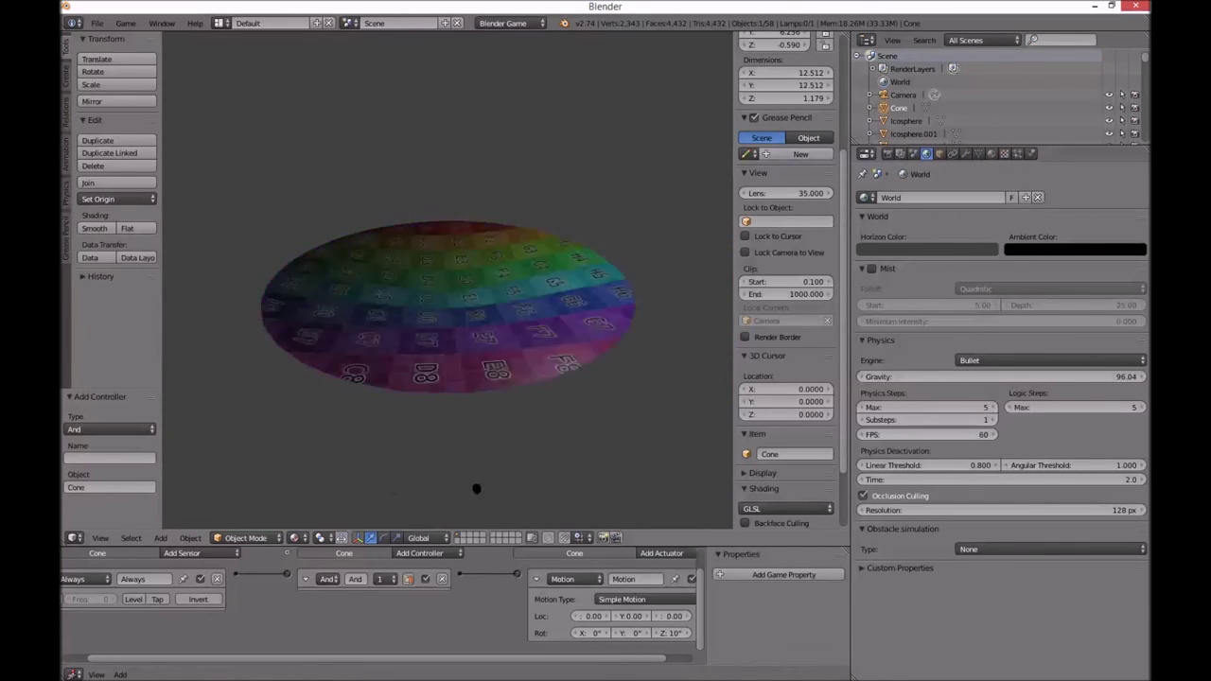
key(Escape)
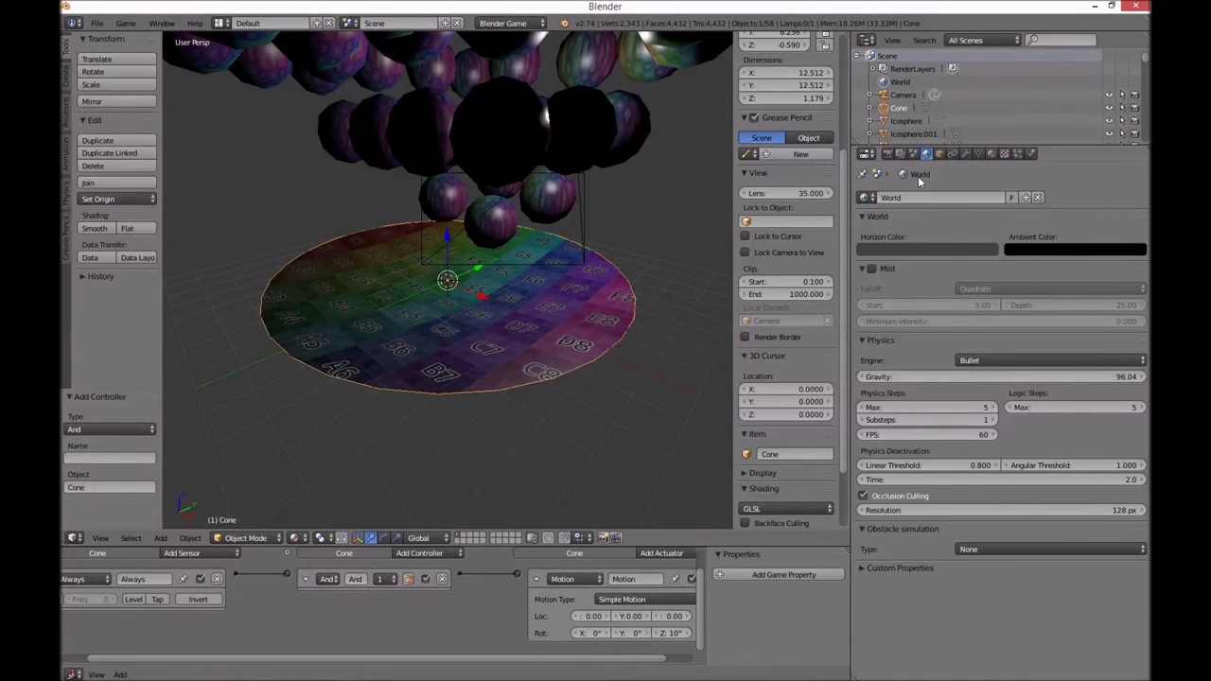
Enable Fullscreen for the Standalone Player in the render settings and start the game in it.
click(889, 155)
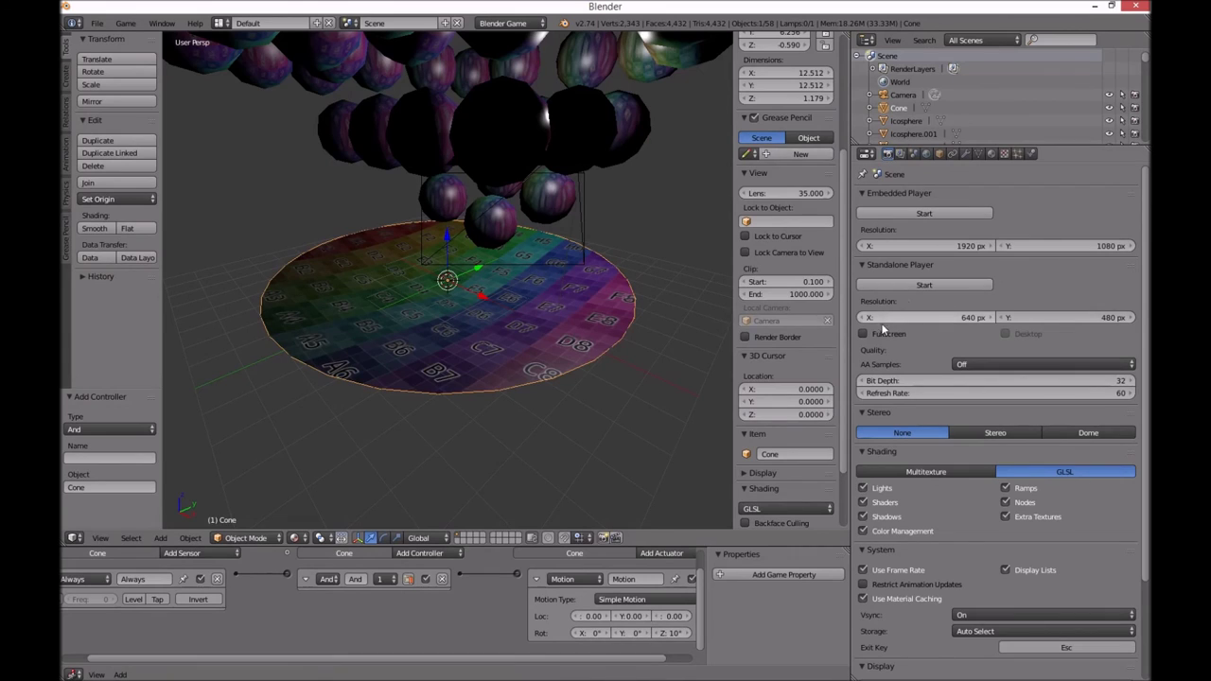
click(916, 282)
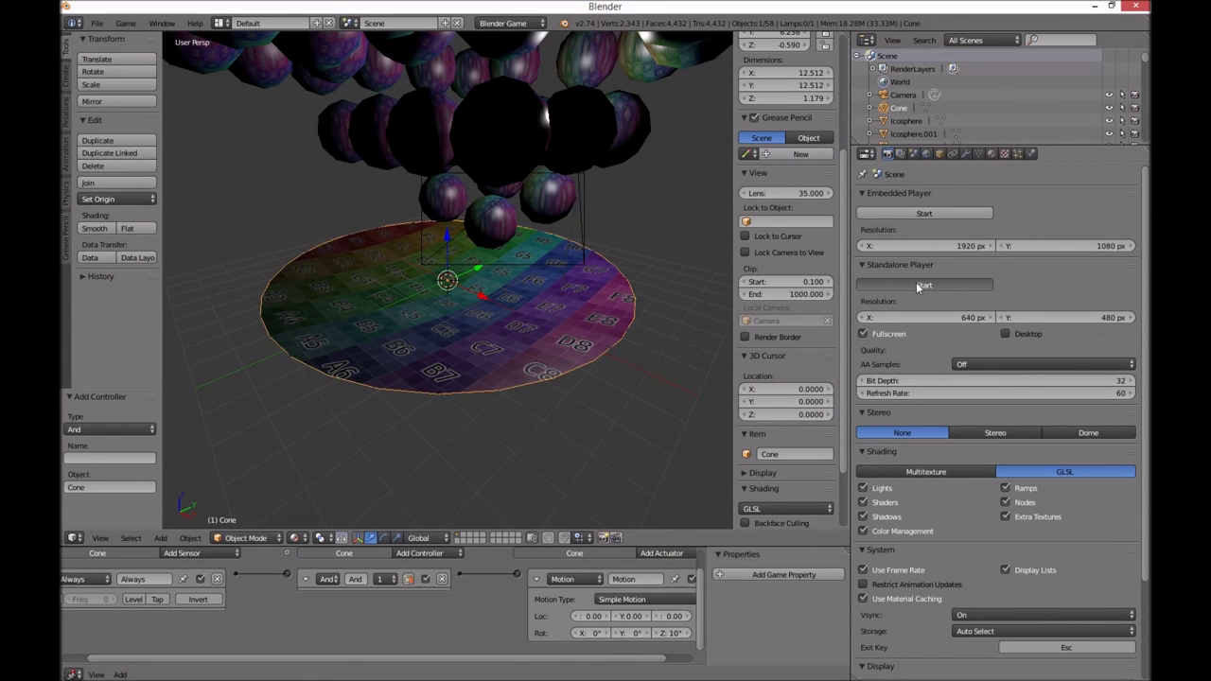